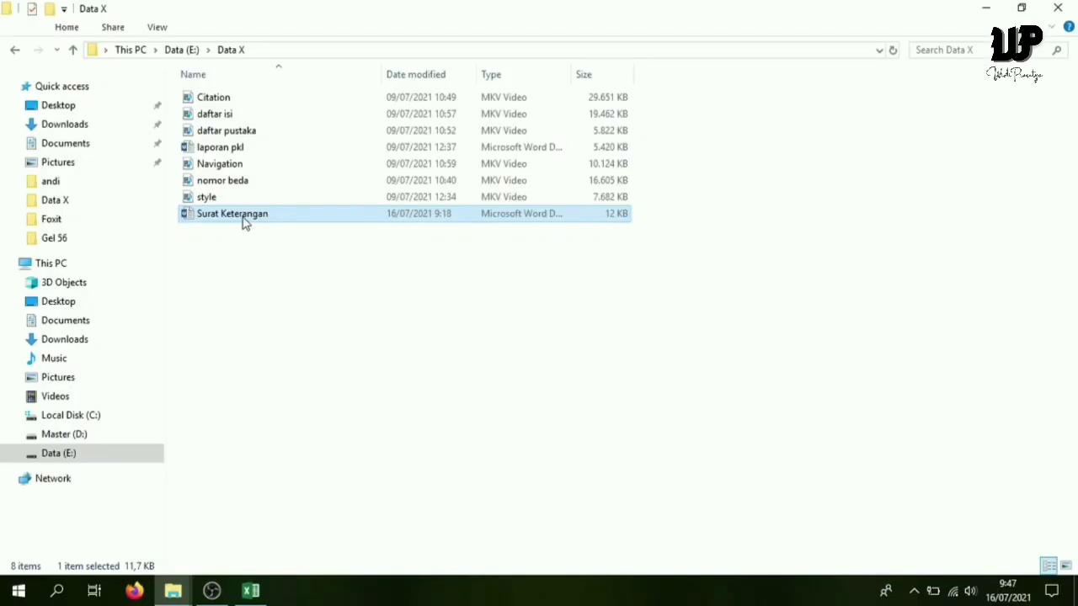
Open the Surat Keterangan document and examine its blank Desa, Kecamatan and Kabupaten lines.
double_click(243, 214)
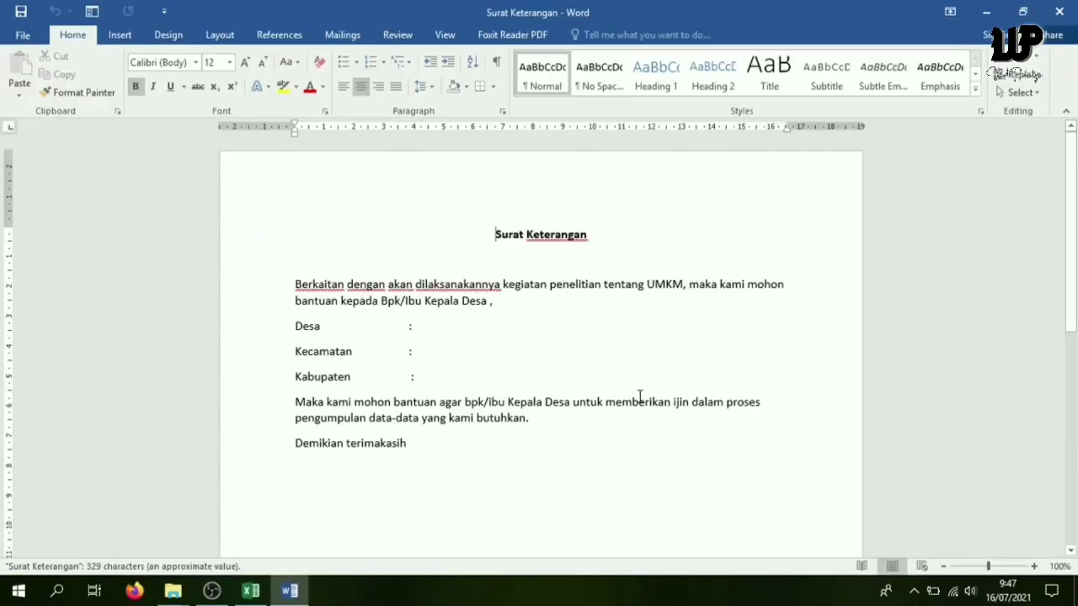
scroll(638, 402, "up", 1)
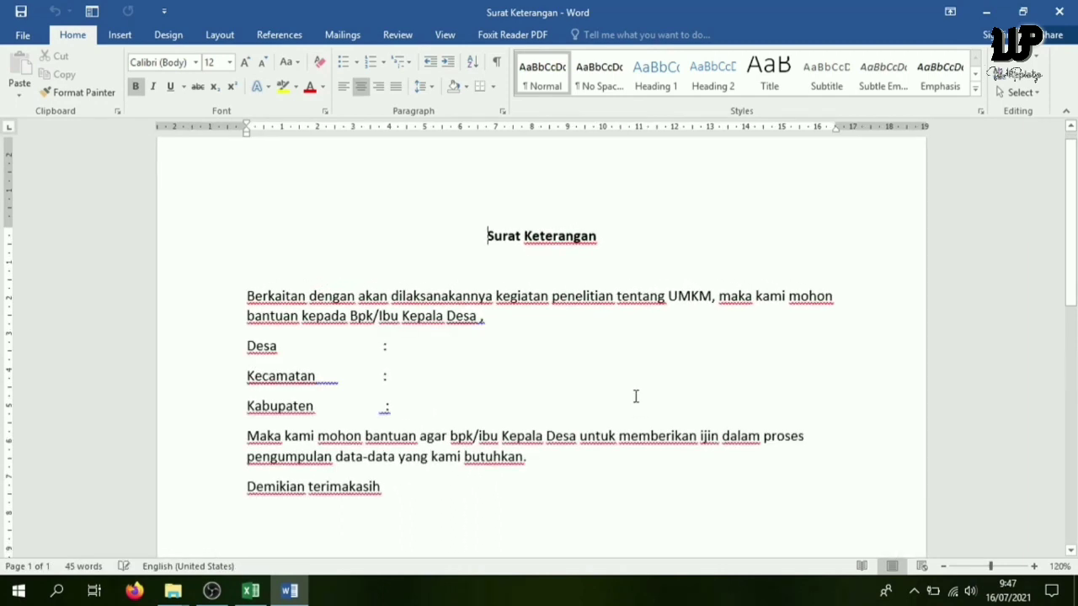
scroll(636, 396, "down", 1)
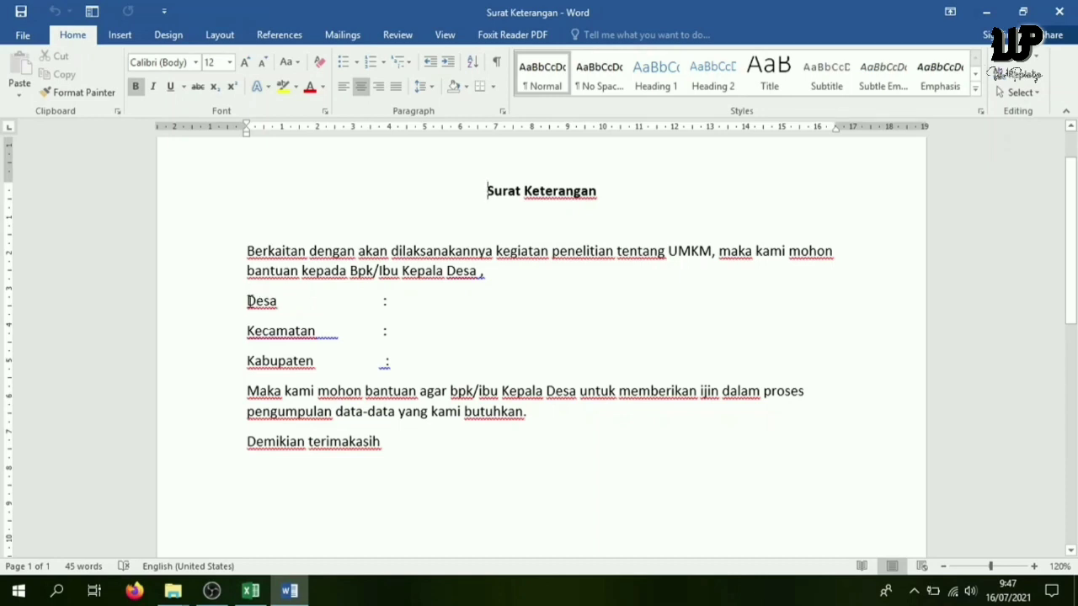
left_click_drag(247, 300, 411, 303)
left_click_drag(247, 330, 434, 333)
left_click_drag(247, 361, 396, 363)
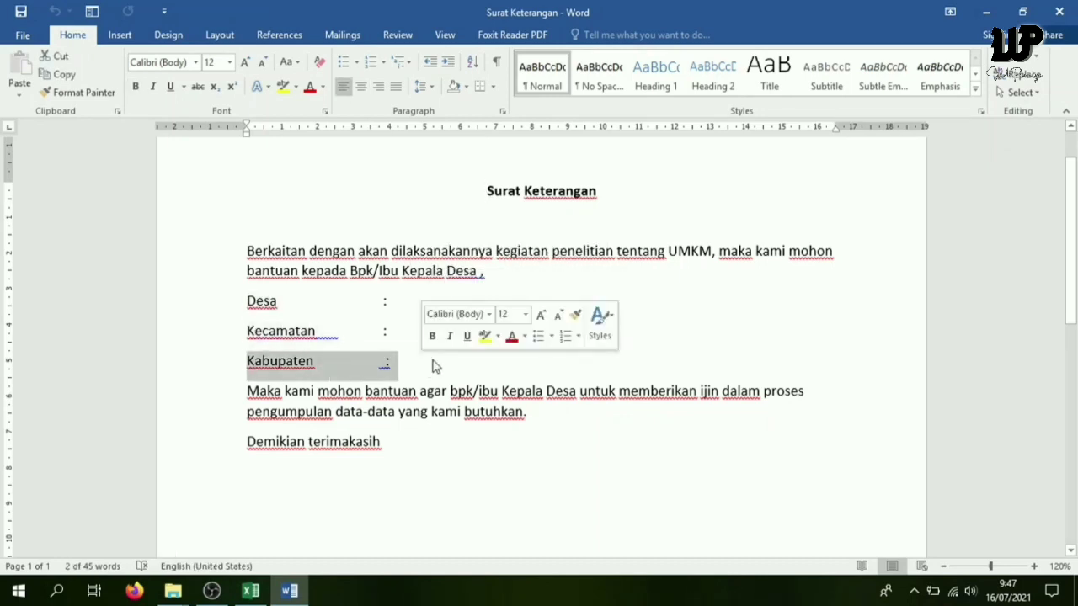
left_click(402, 303)
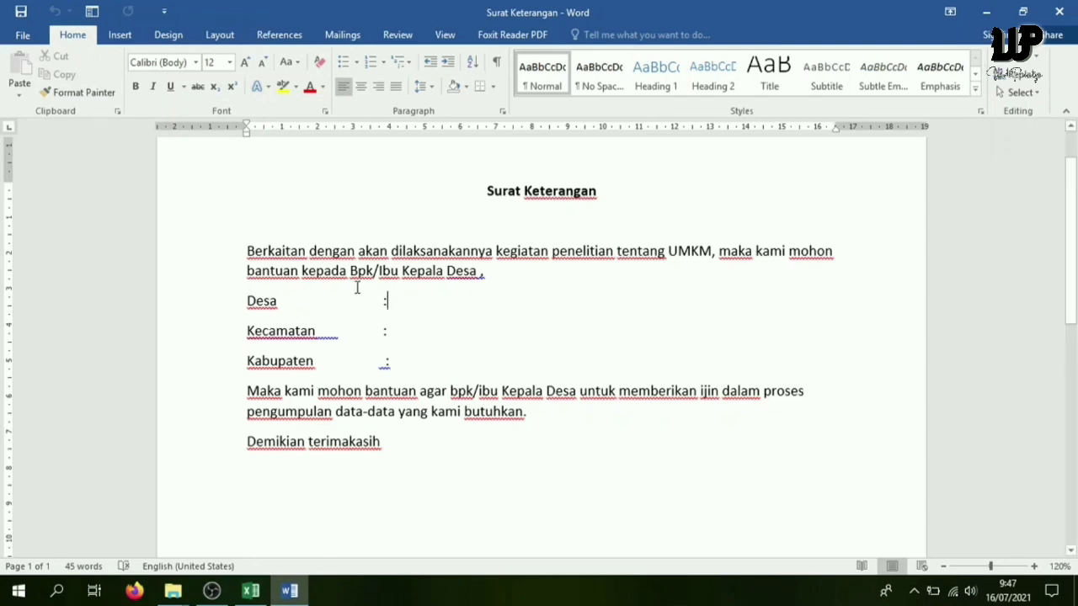
Switch to the Excel workbook and compare its Desa, Kecamatan and Kab columns with the blank lines in the Word letter.
left_click(251, 590)
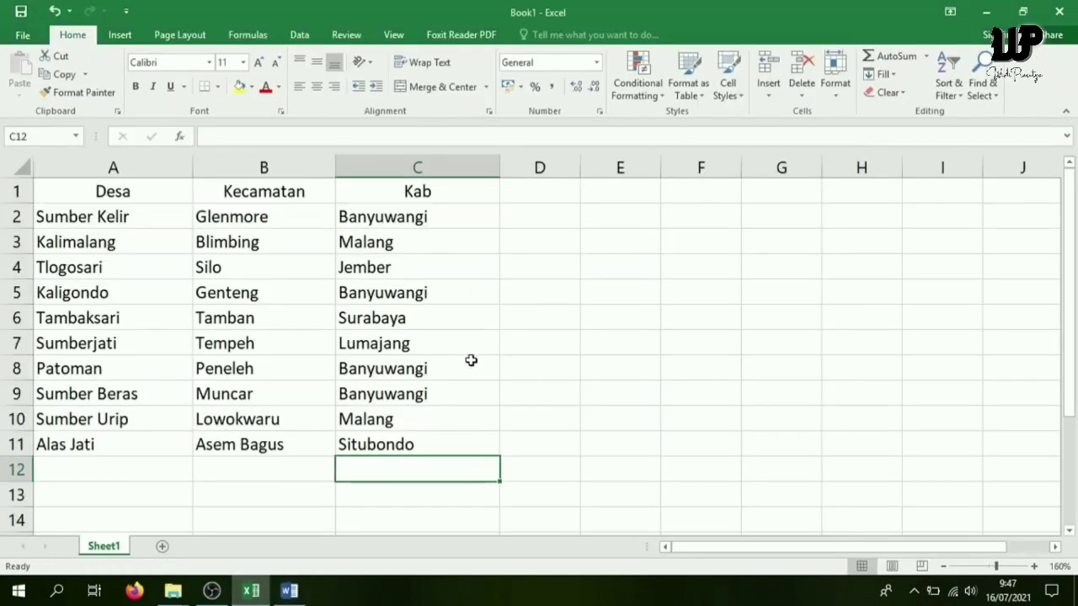
left_click(502, 350)
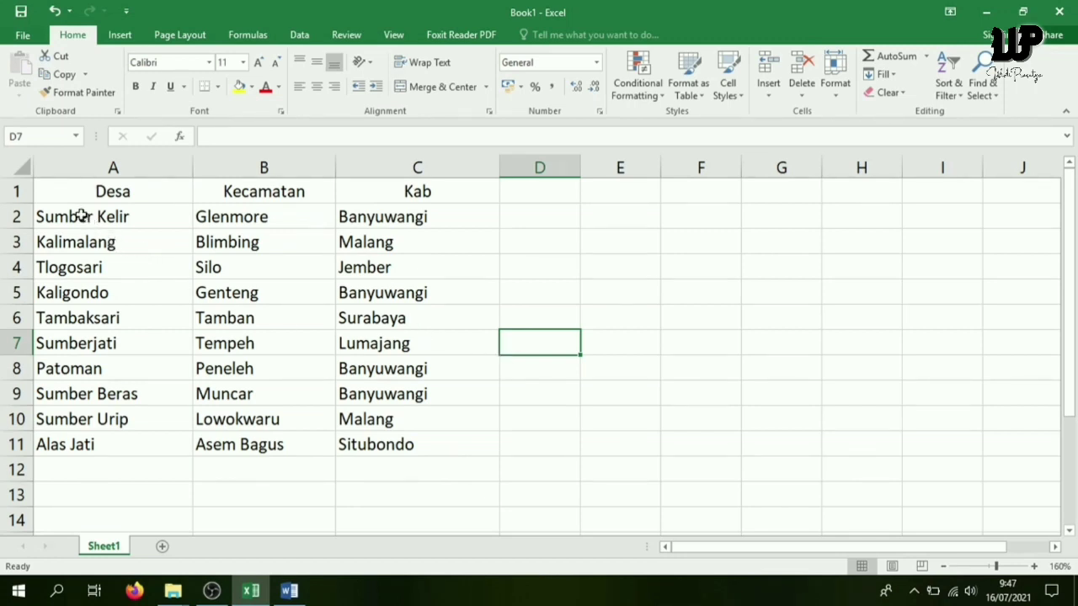
left_click_drag(80, 217, 356, 455)
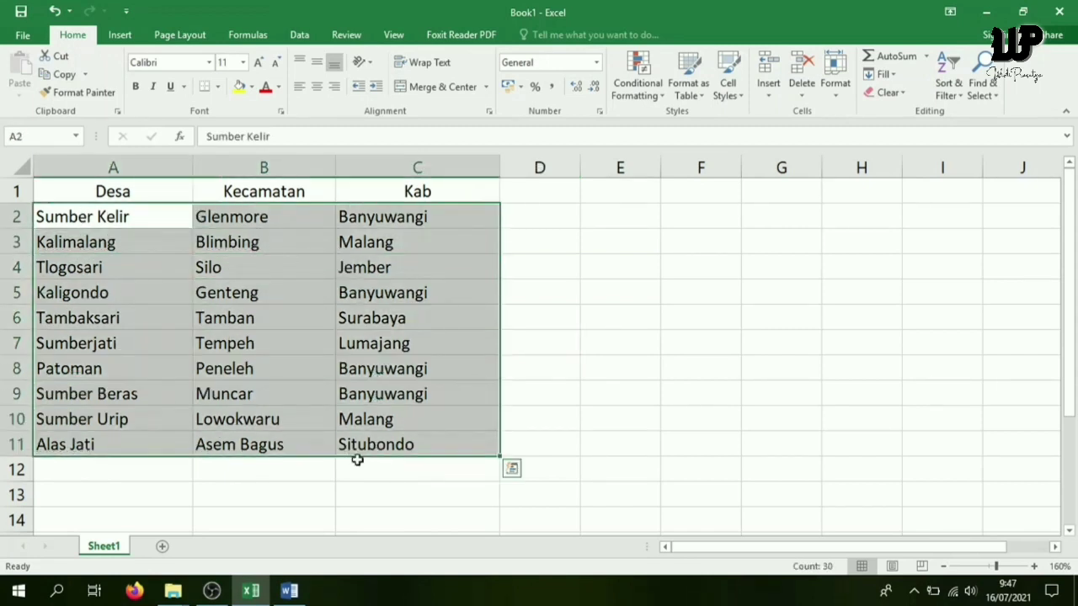
left_click(333, 473)
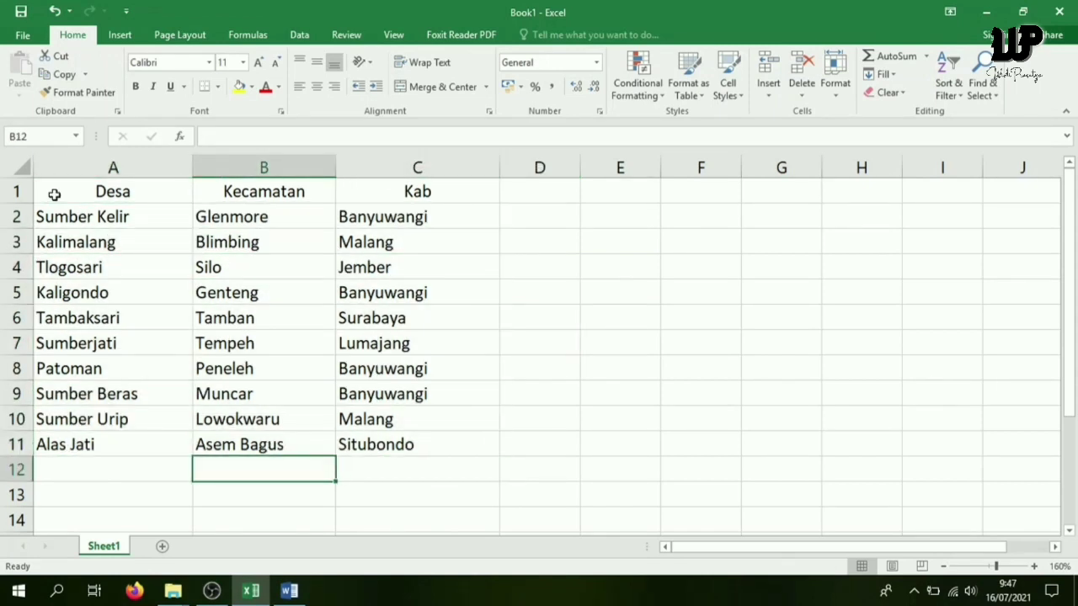
left_click(290, 590)
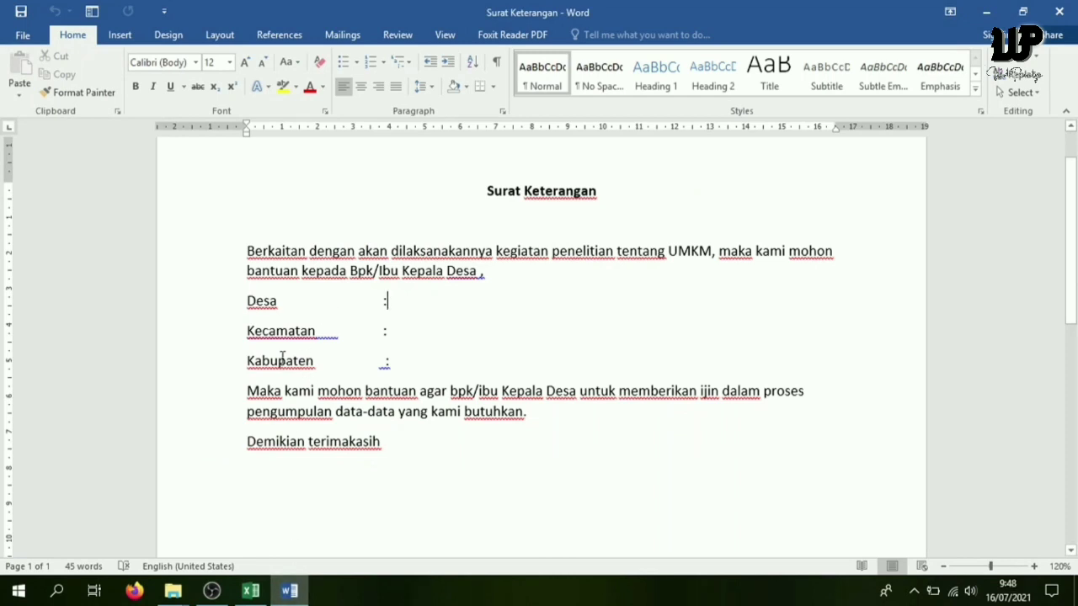
left_click(250, 590)
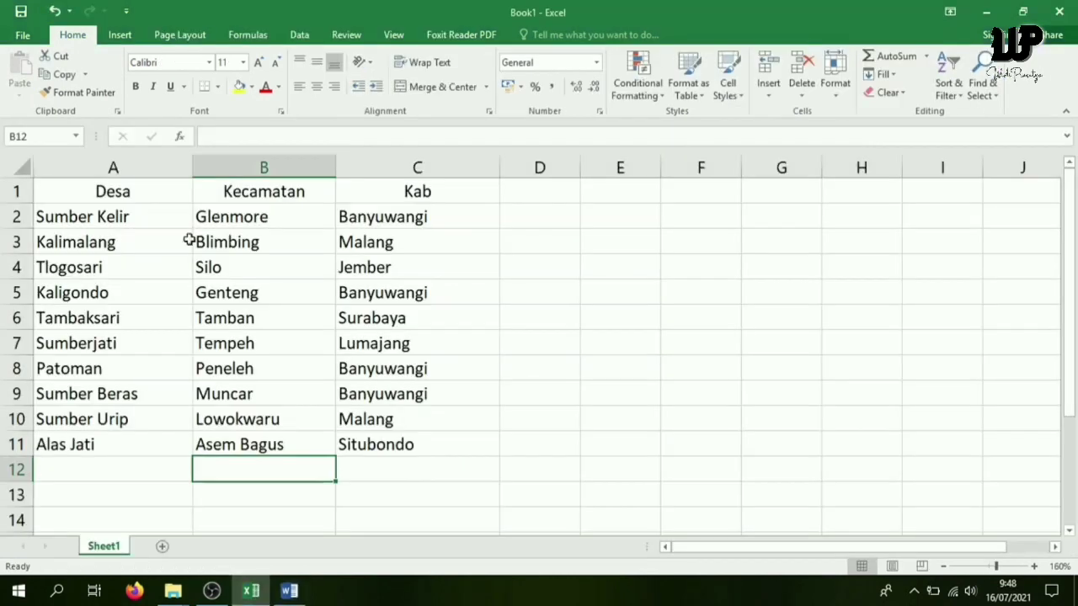
left_click(112, 192)
left_click(216, 190)
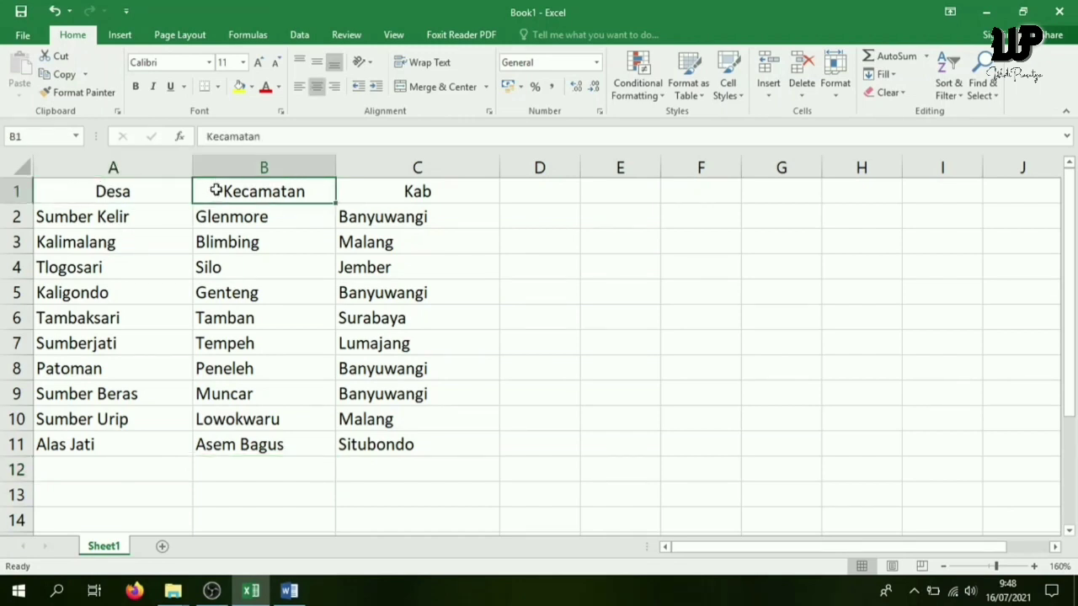
left_click(401, 190)
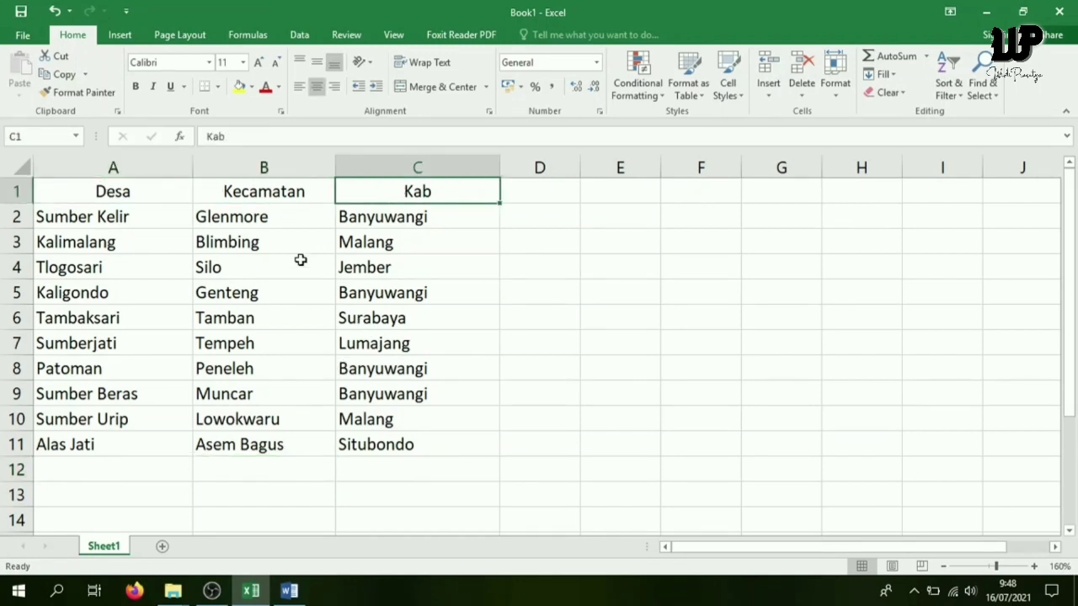
Save the workbook in the Documents folder as "isian data surat" and close it.
left_click(21, 12)
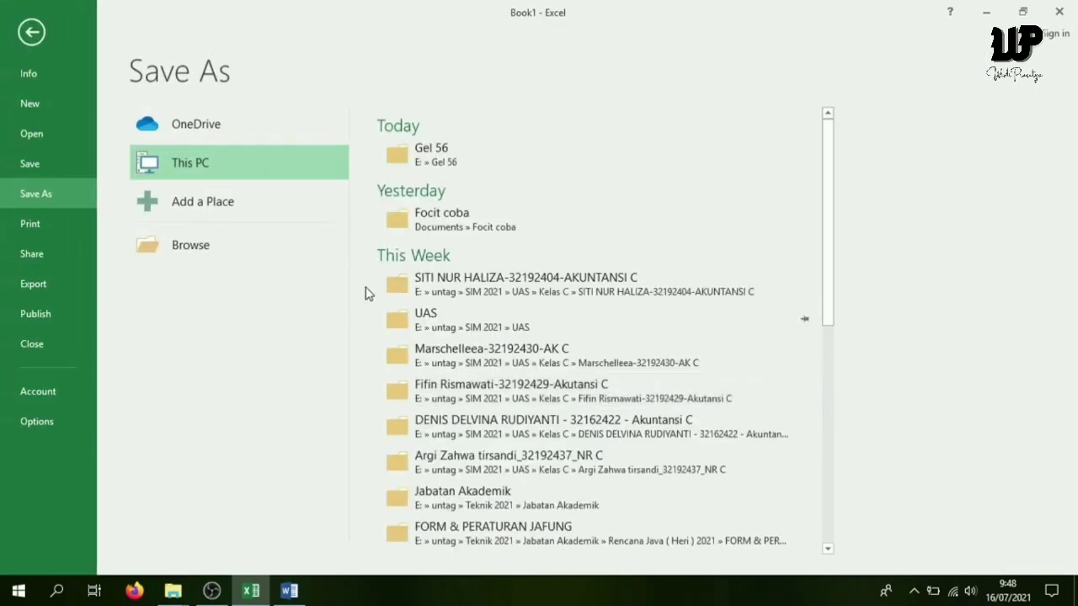
left_click(193, 248)
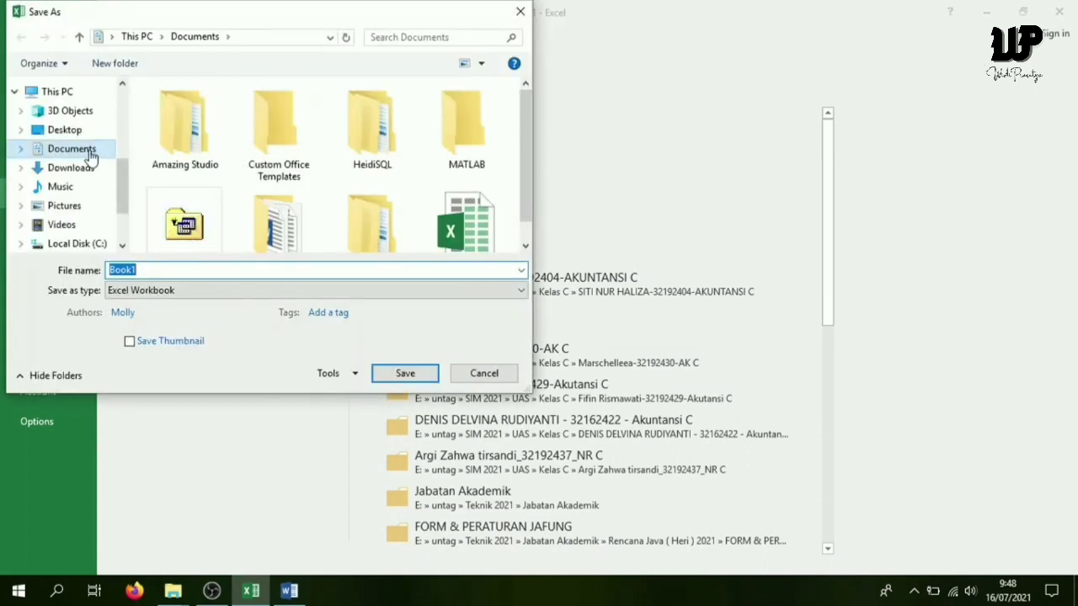
left_click(90, 156)
double_click(159, 268)
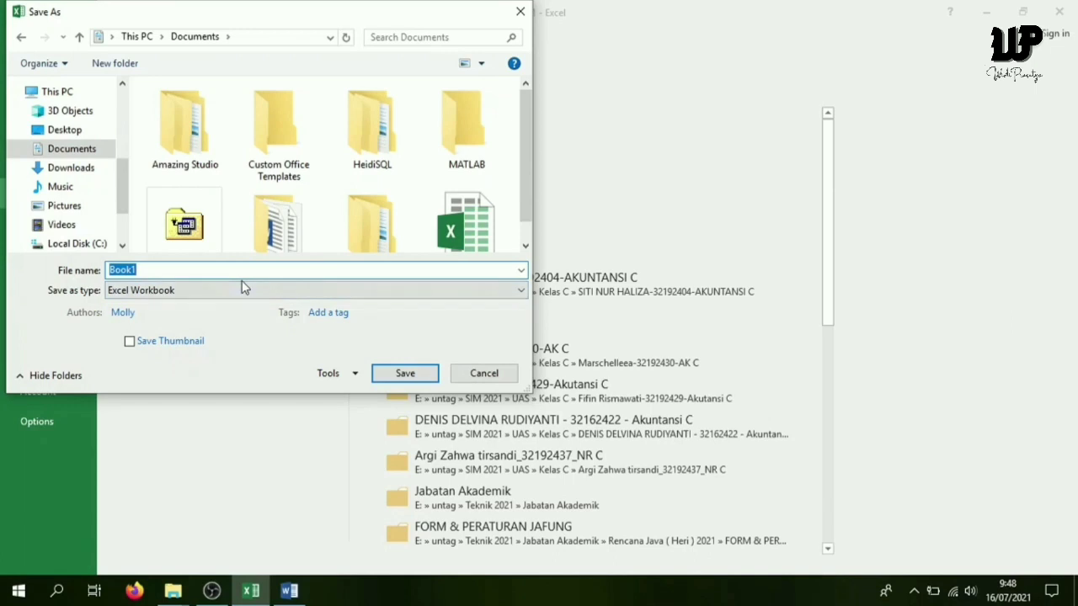
type("isian data surat")
key("Return")
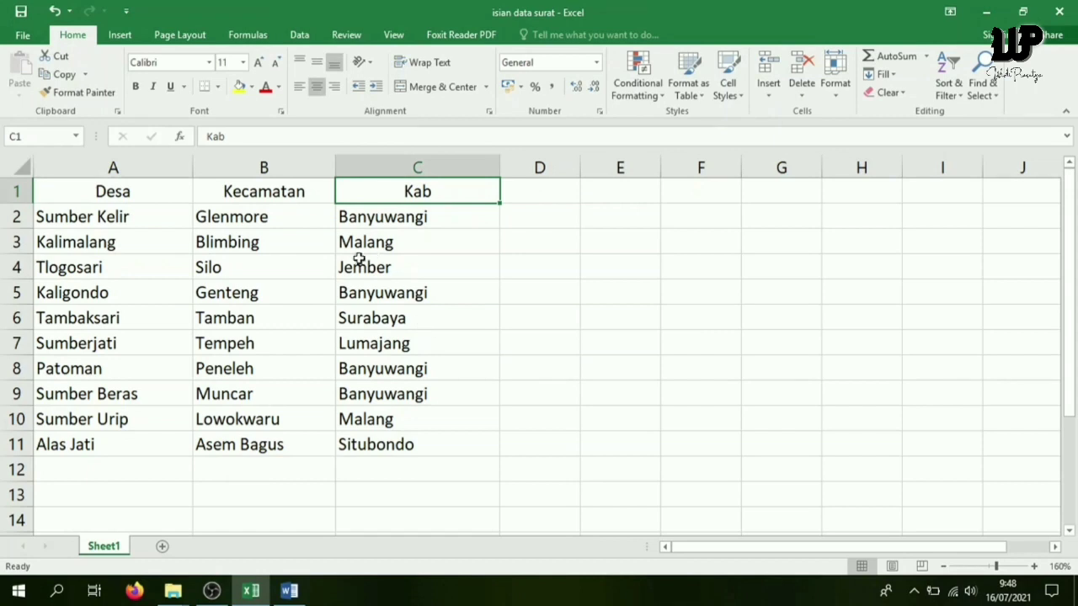
scroll(344, 257, "down", 1)
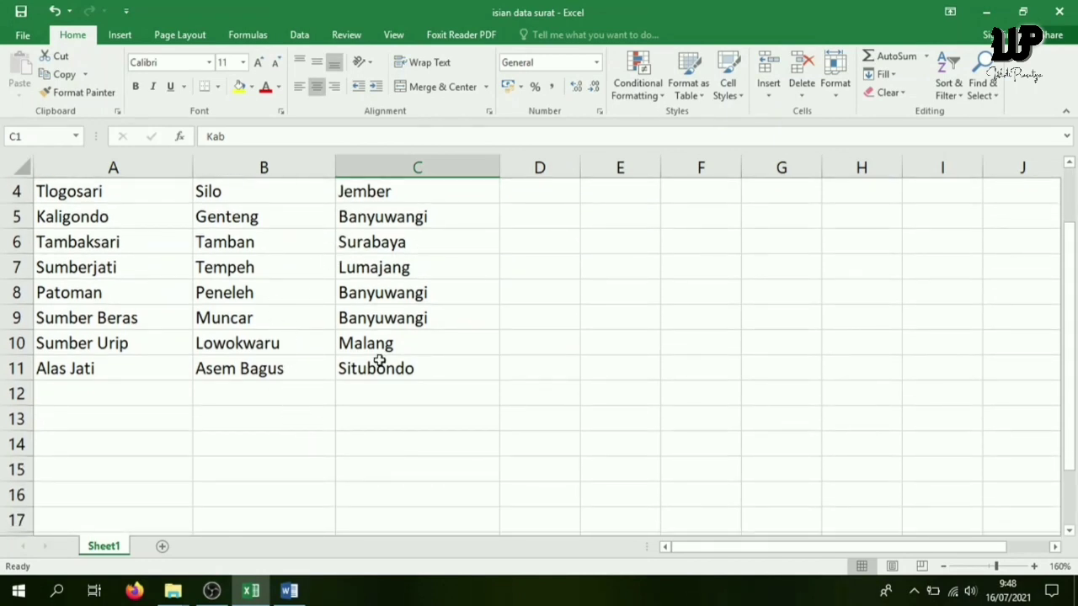
scroll(377, 358, "up", 1)
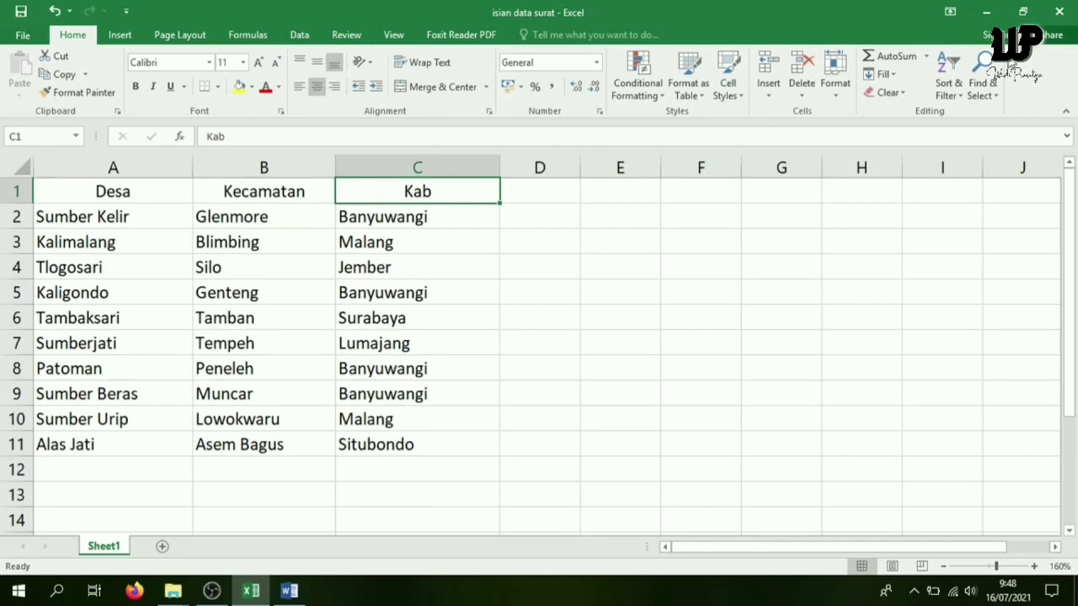
left_click(1060, 13)
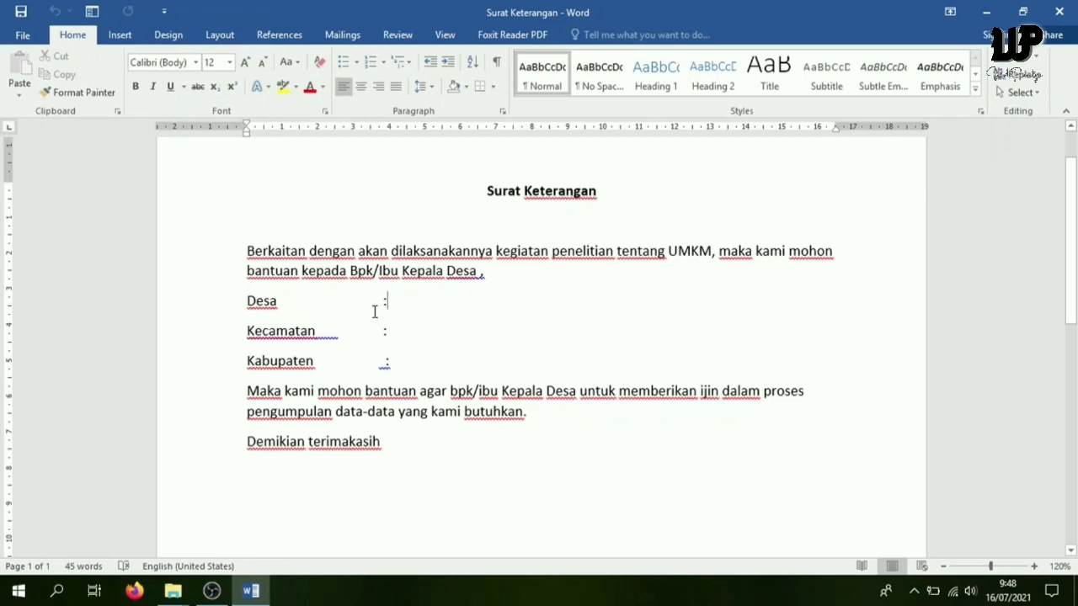
Start the Step-by-Step Mail Merge Wizard for letters, using the current document, and advance to recipient selection.
left_click(344, 36)
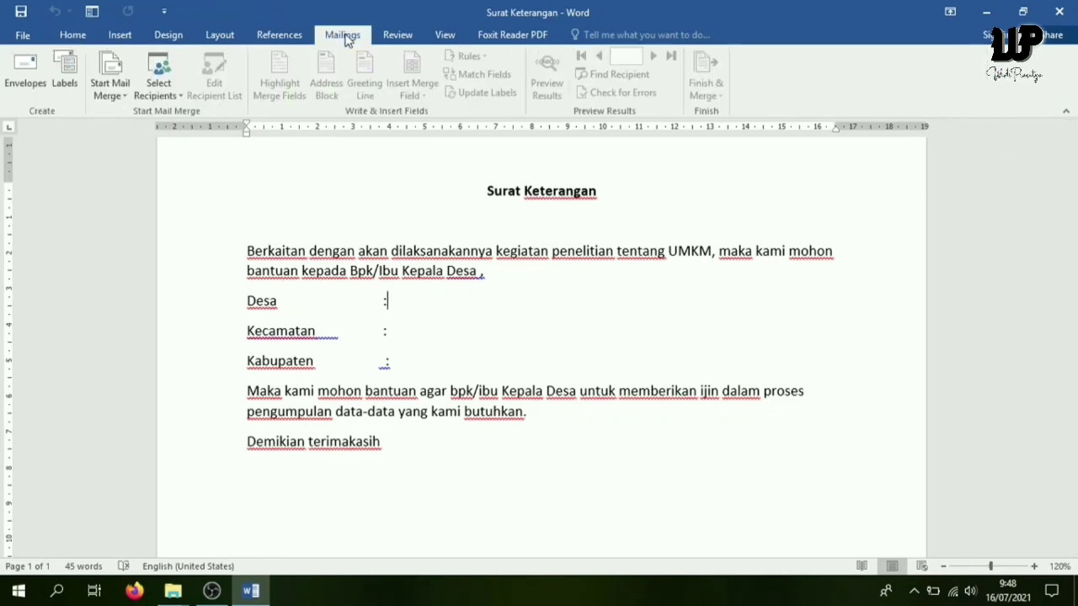
left_click(125, 98)
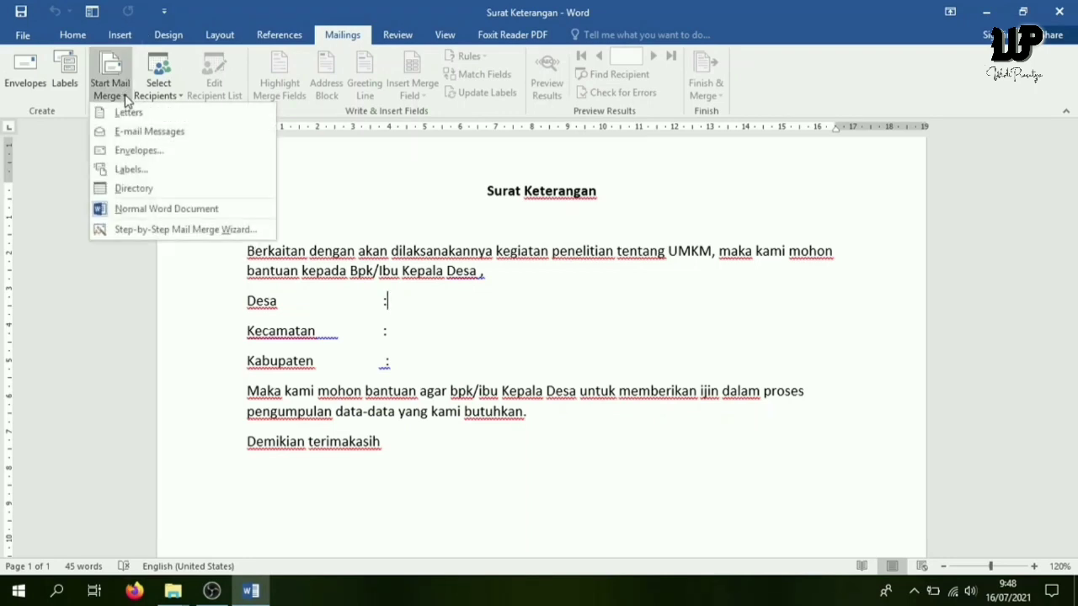
left_click(140, 229)
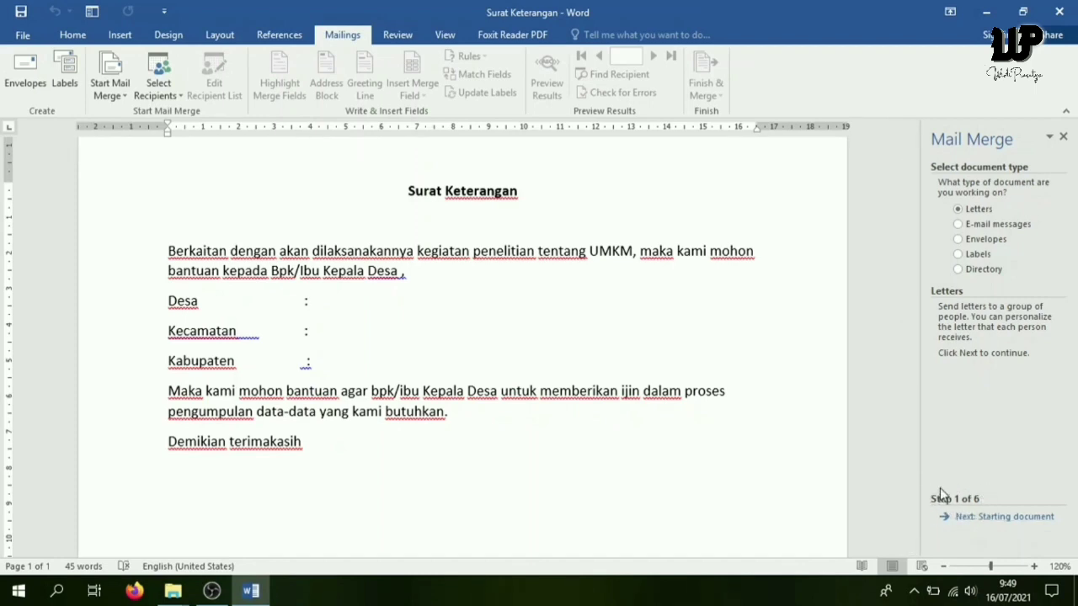
left_click(983, 517)
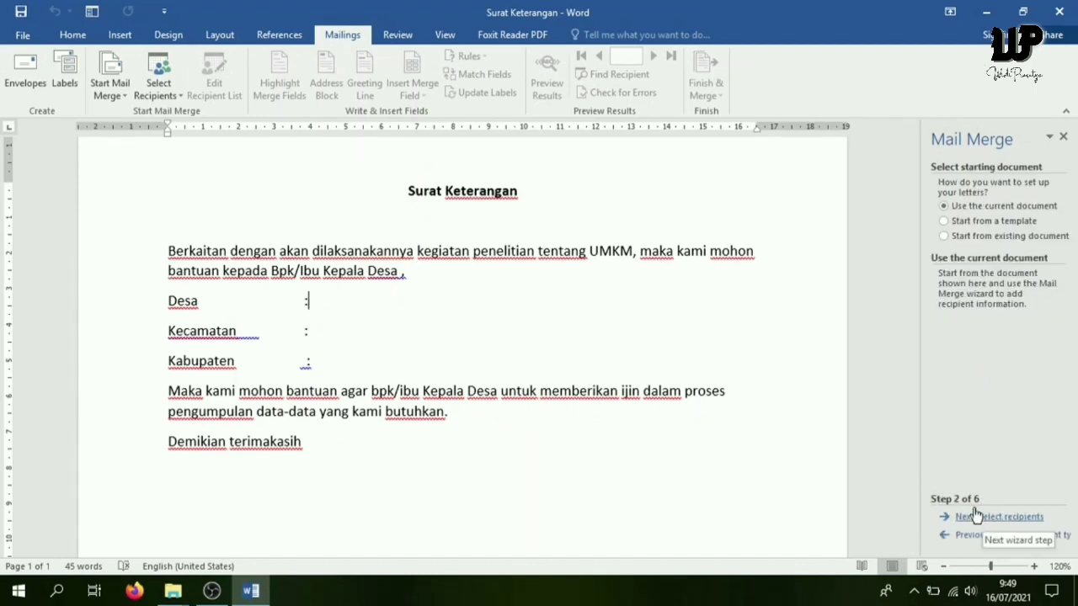
left_click(969, 519)
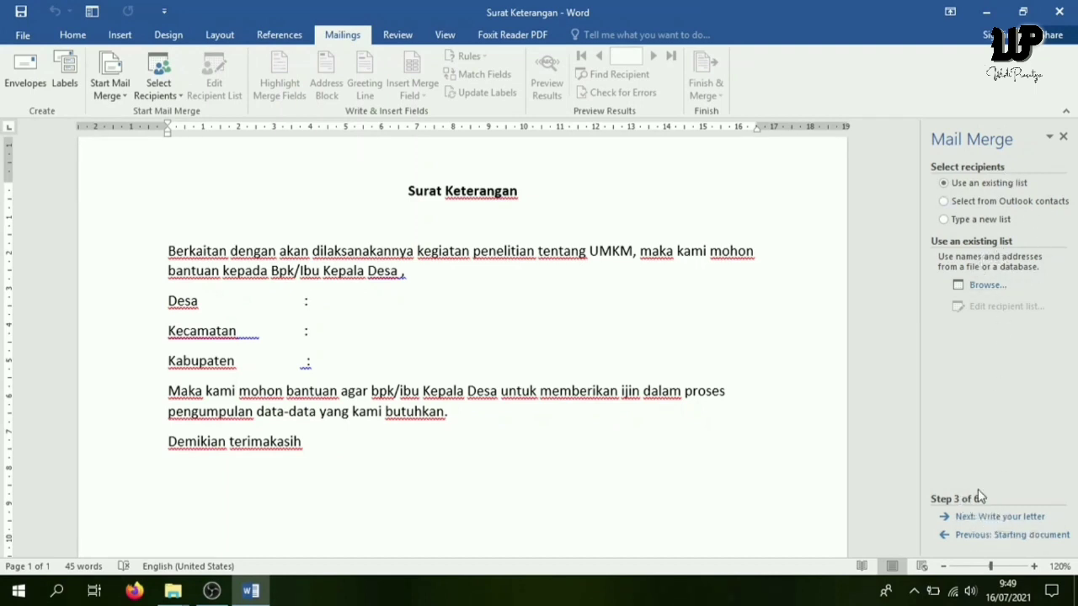
Choose the "isian data surat" workbook in the Documents folder as the existing recipient list for the letter.
left_click(980, 517)
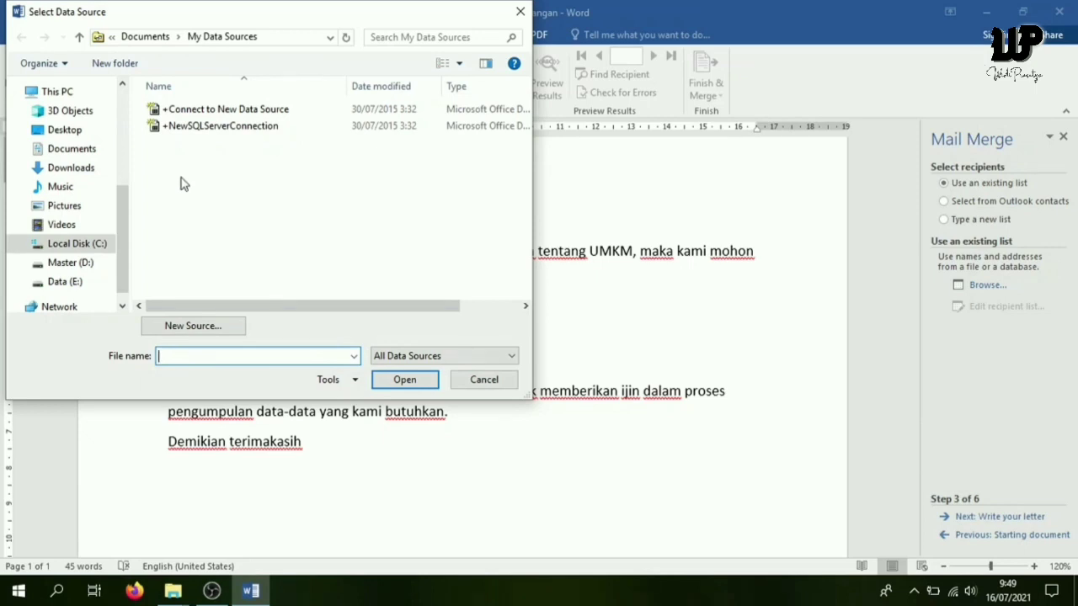
left_click(86, 156)
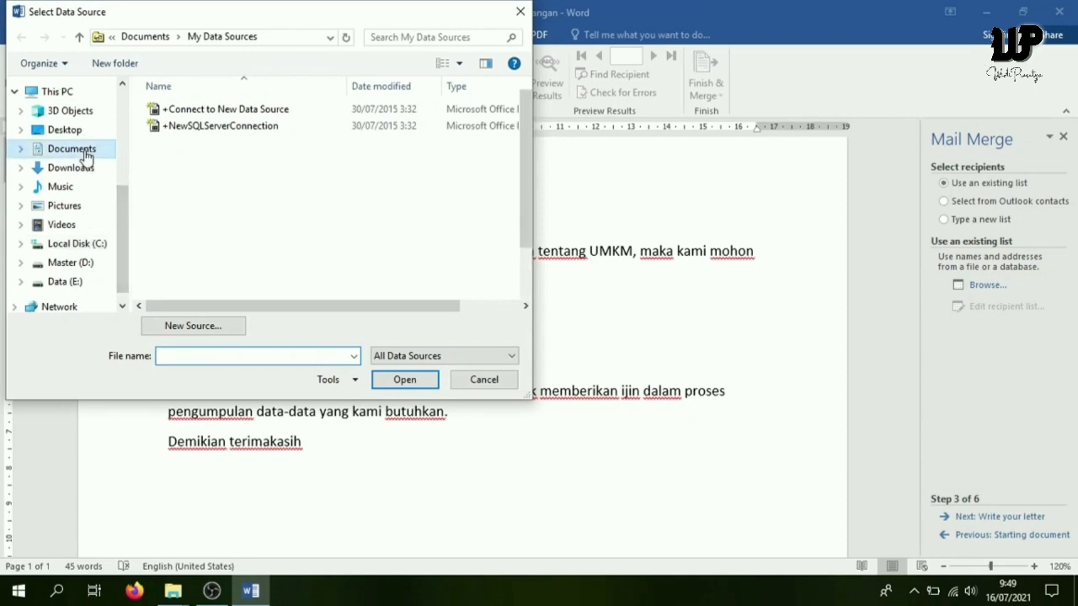
scroll(253, 219, "down", 2)
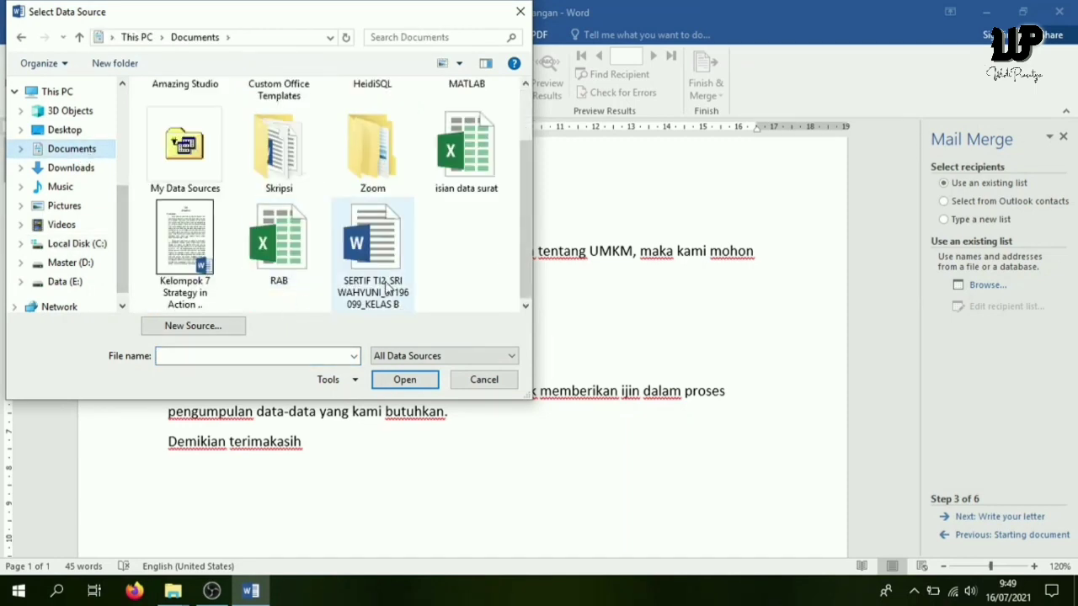
scroll(305, 267, "up", 1)
scroll(308, 265, "down", 1)
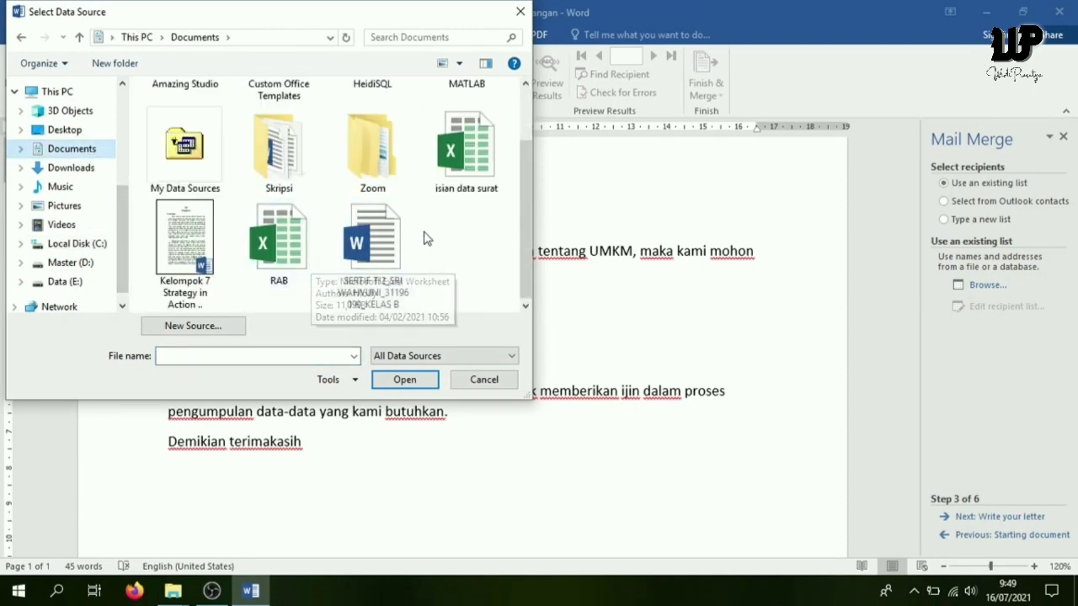
left_click(479, 168)
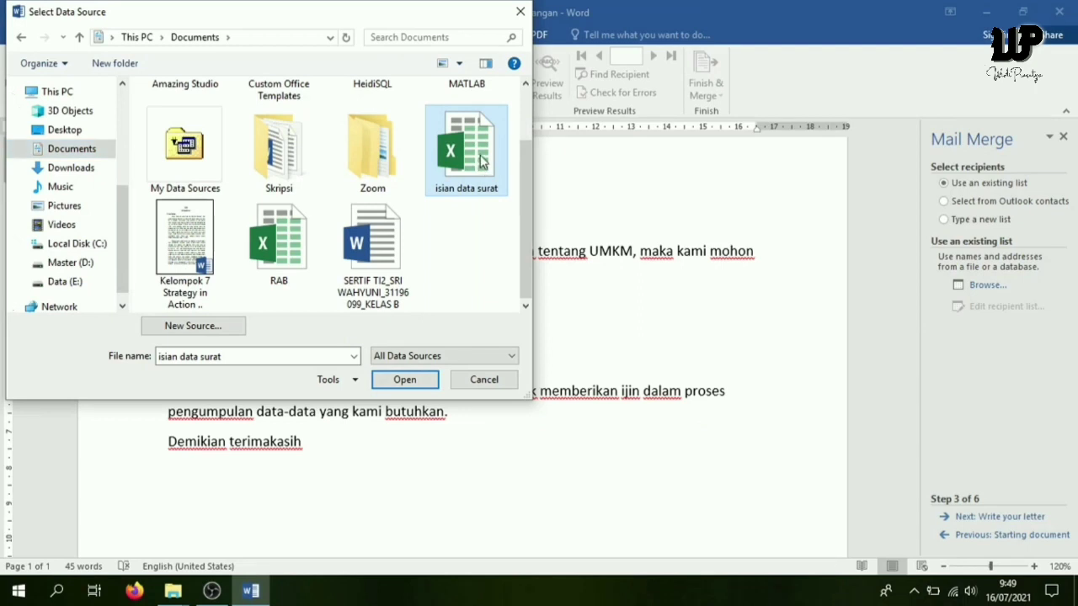
double_click(481, 162)
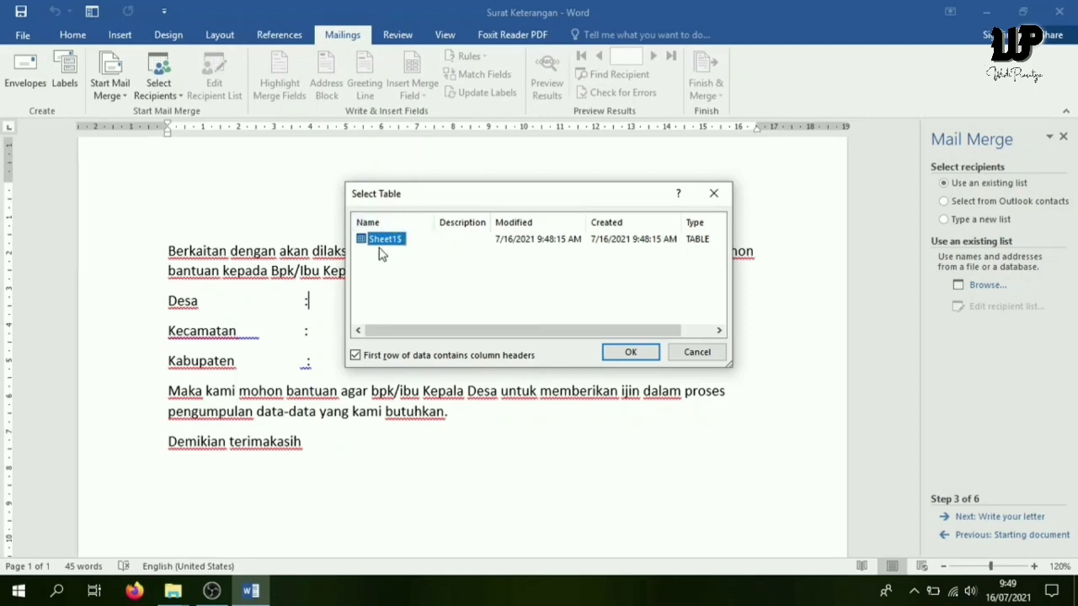
Use the Sheet1$ table with its first row as column headers and accept all listed recipients.
left_click(631, 353)
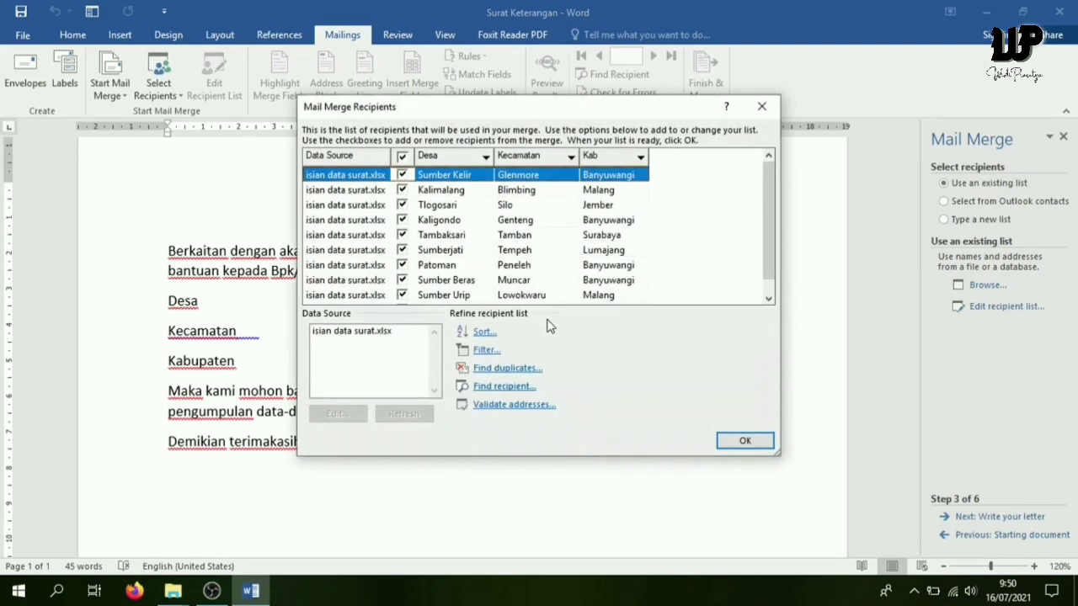
scroll(407, 192, "down", 1)
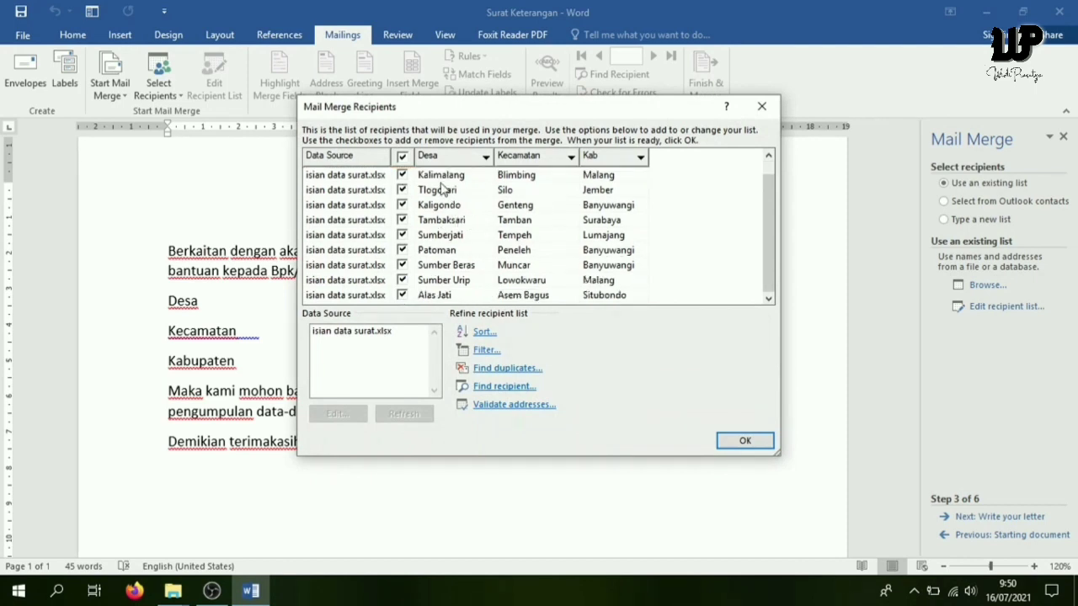
scroll(444, 193, "up", 1)
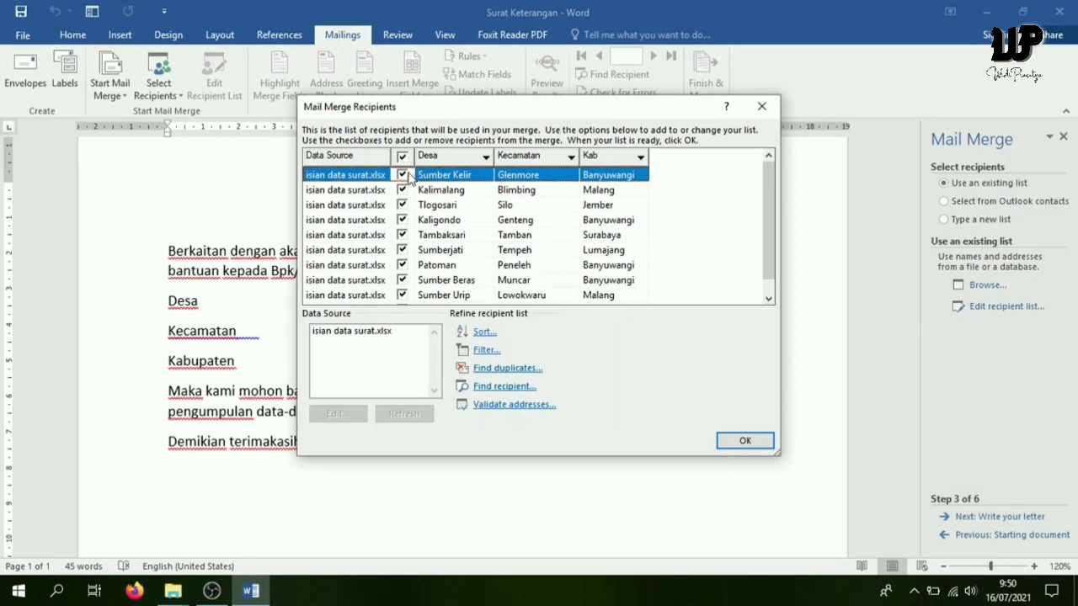
scroll(408, 269, "down", 1)
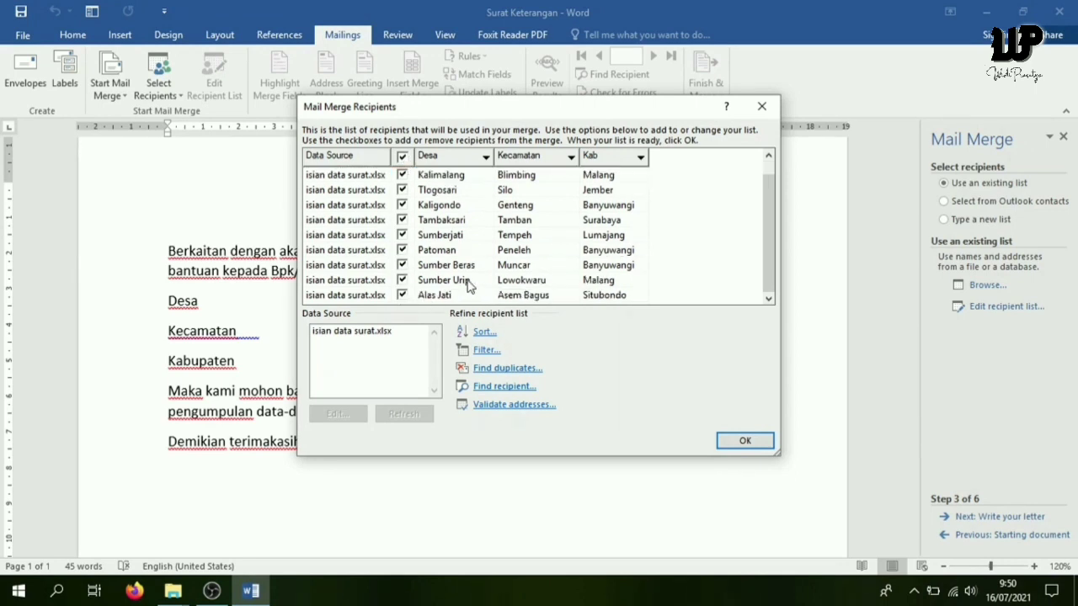
left_click(745, 440)
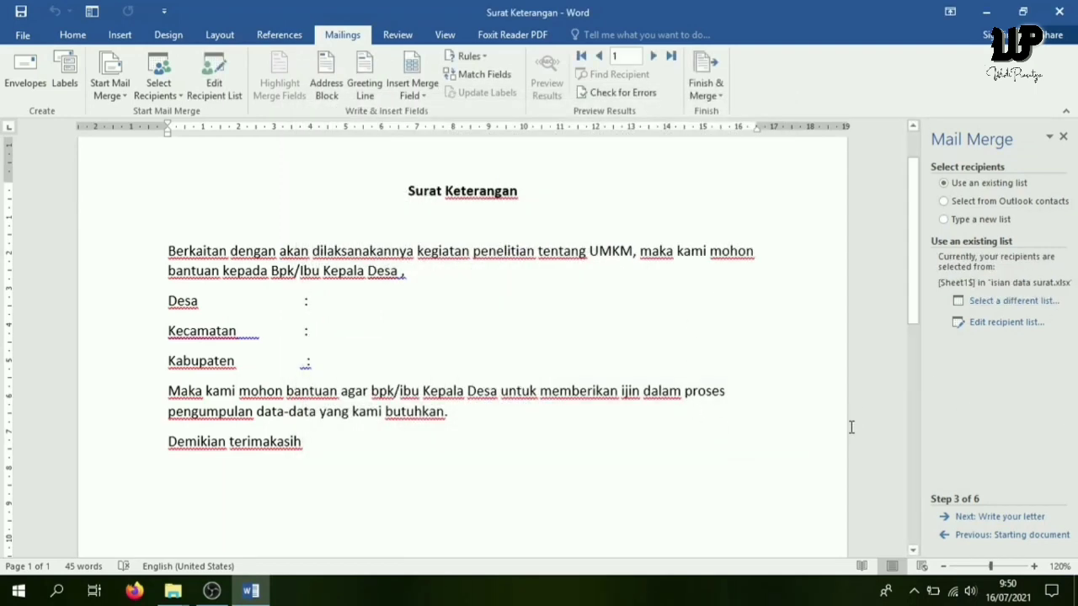
Advance the mail merge wizard past writing and previewing the letters to the Complete the merge stage.
left_click(979, 519)
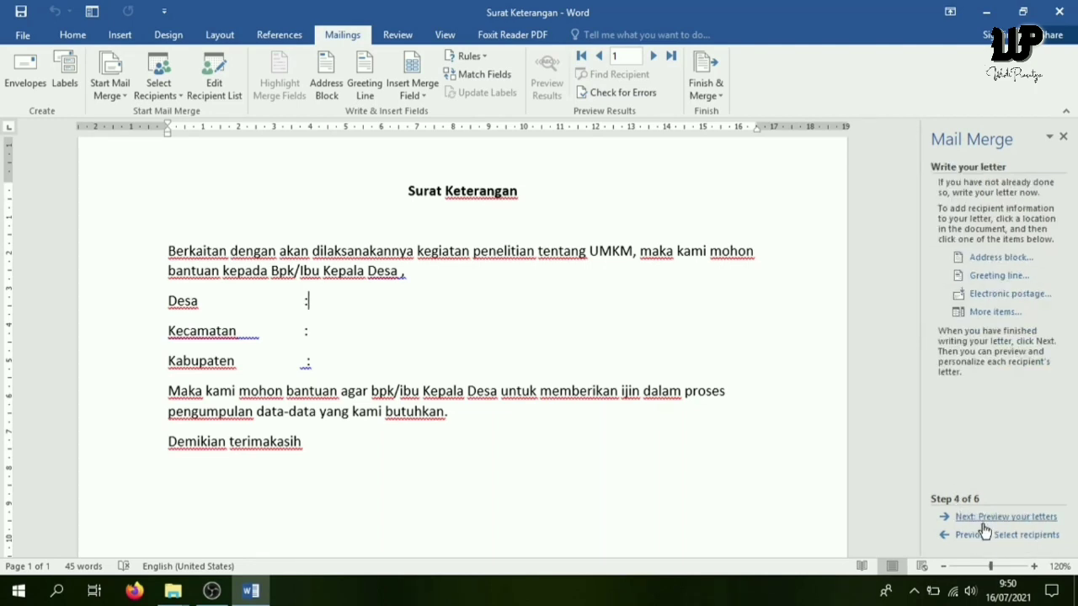
left_click(981, 519)
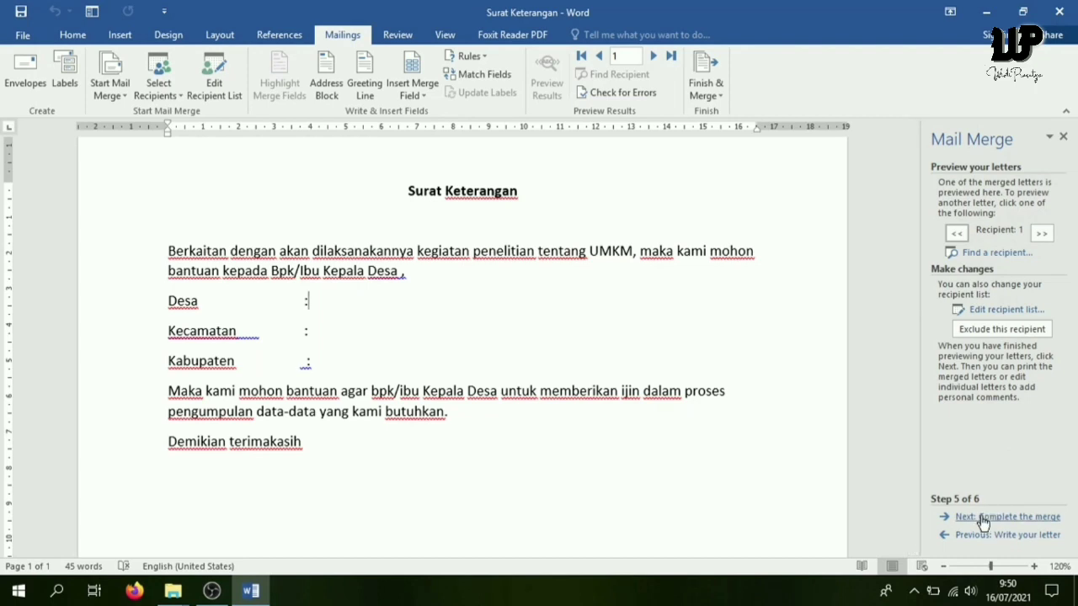
left_click(981, 522)
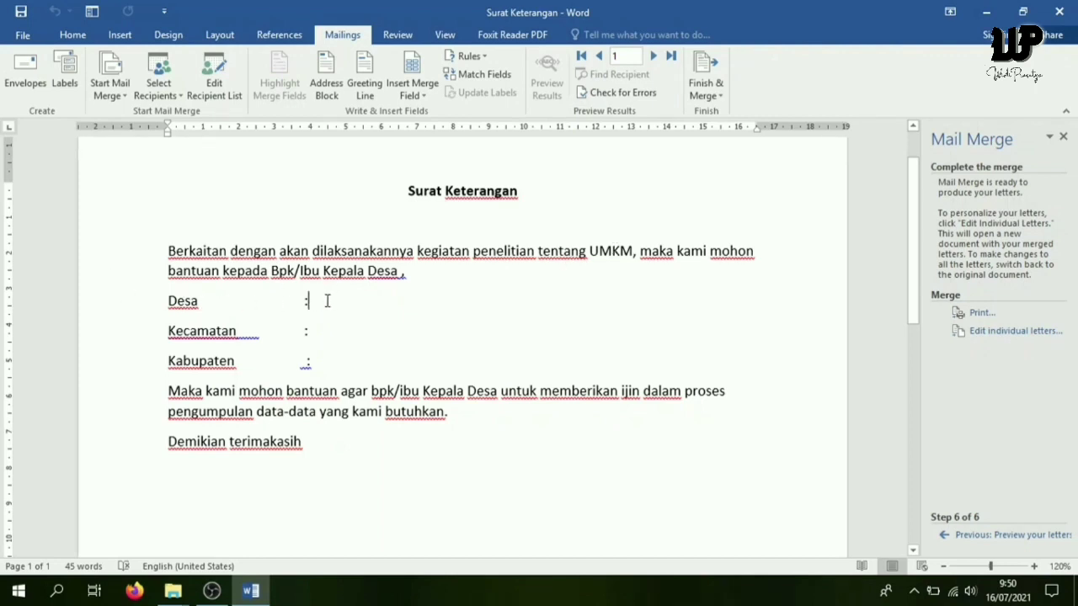
Insert the Desa, Kecamatan and Kab merge fields after the colons on the letter's matching Desa, Kecamatan and Kabupaten lines.
left_click(424, 95)
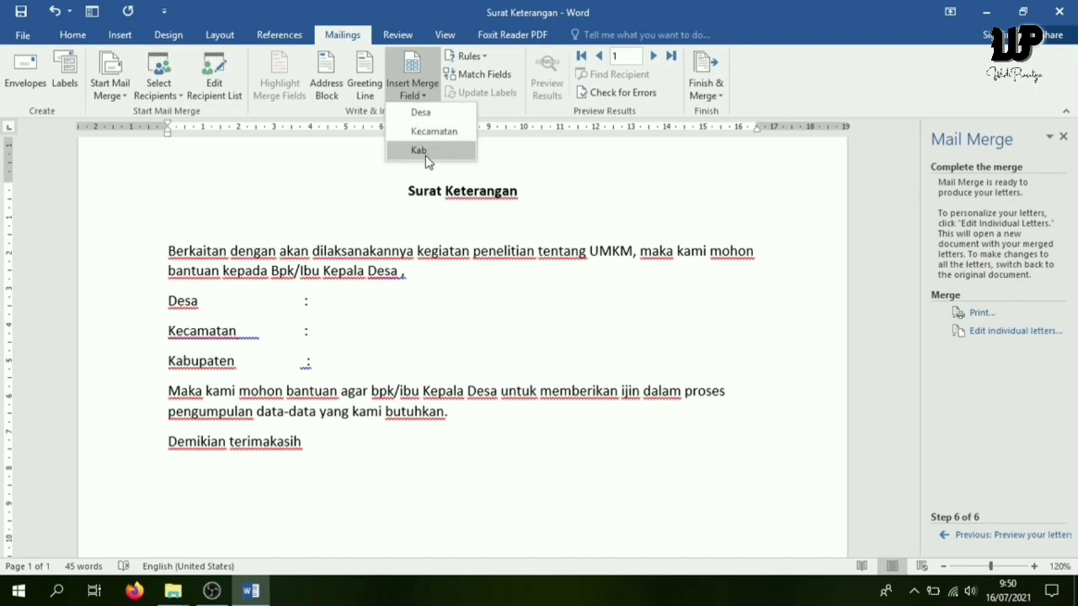
left_click(431, 113)
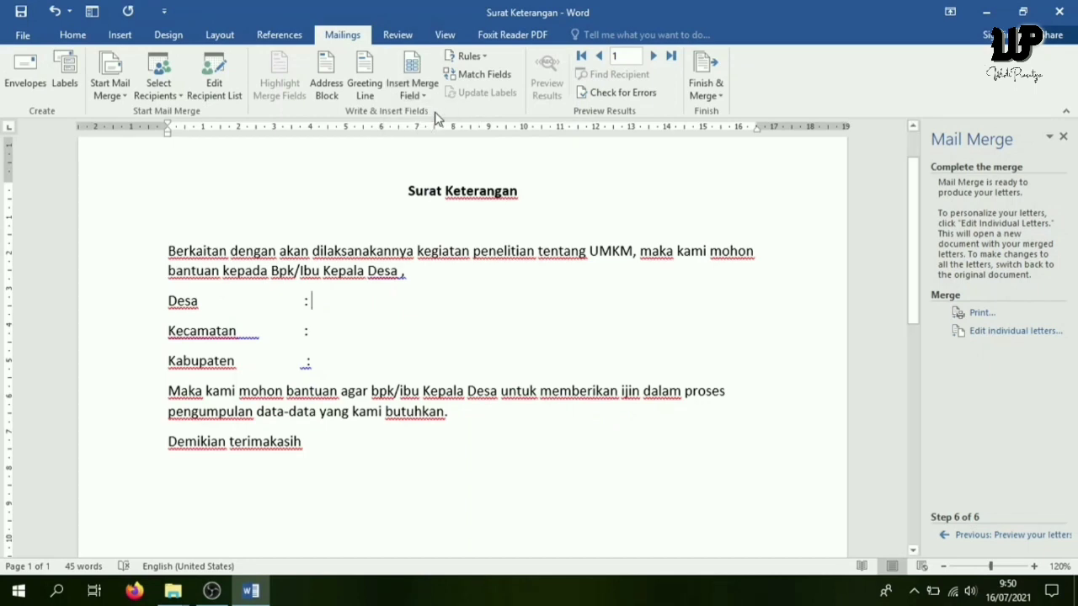
left_click(318, 330)
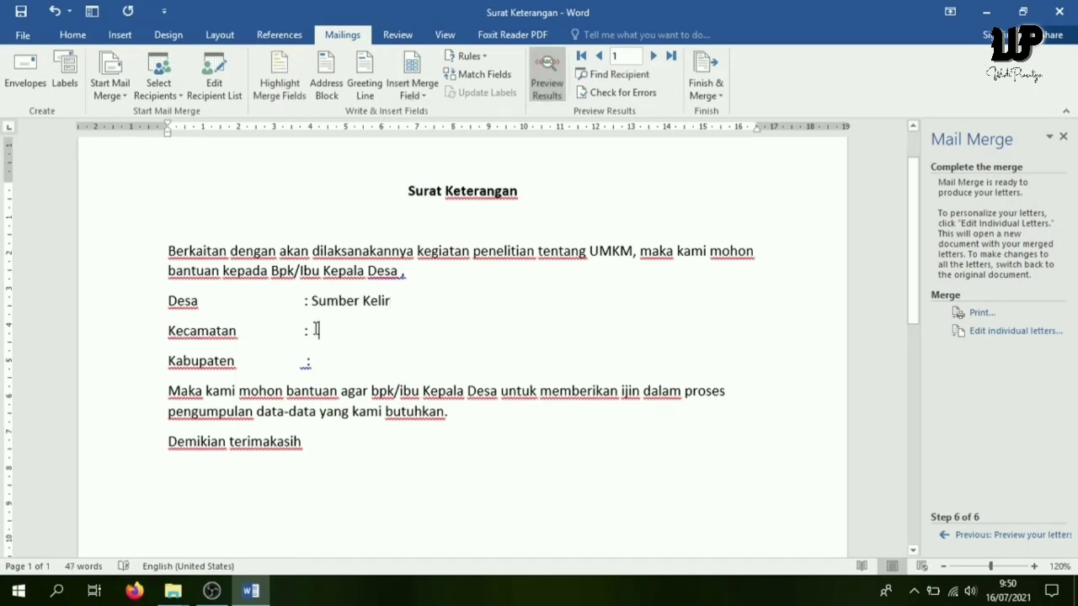
left_click(420, 97)
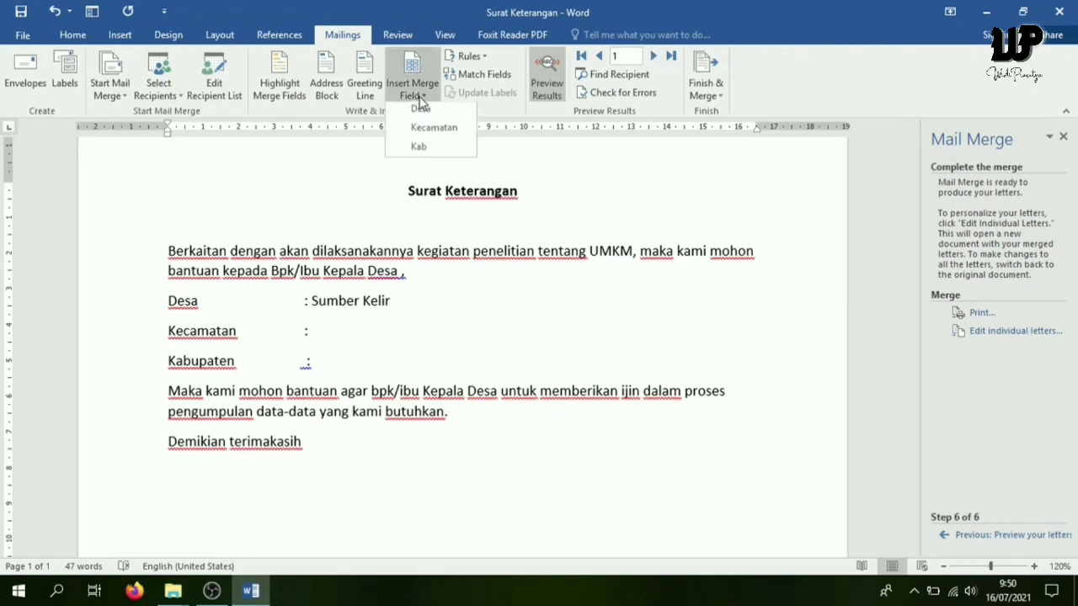
left_click(439, 134)
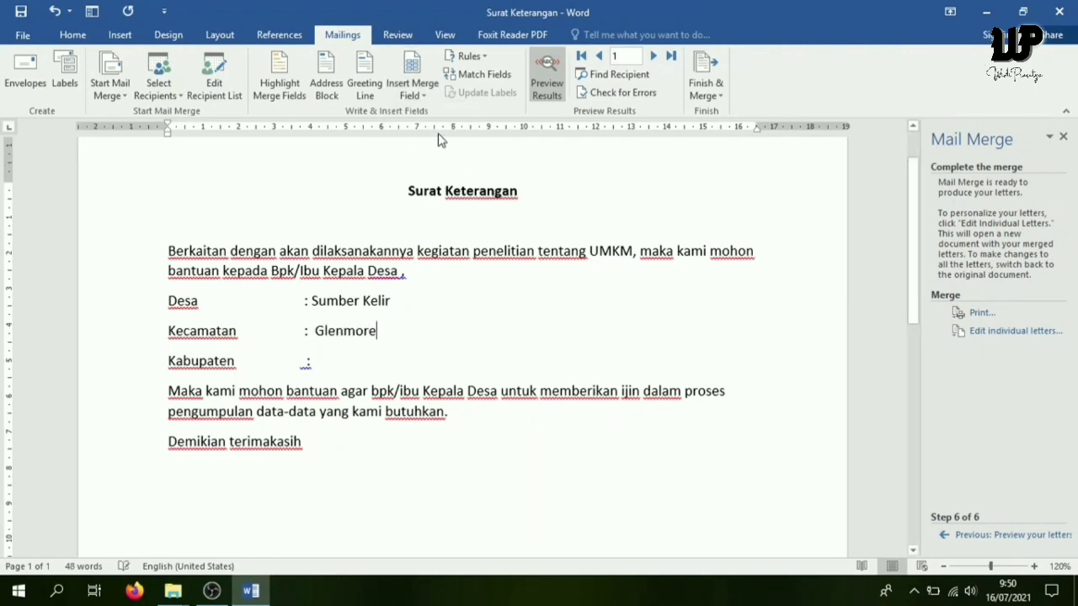
left_click(310, 361)
left_click(415, 95)
left_click(424, 149)
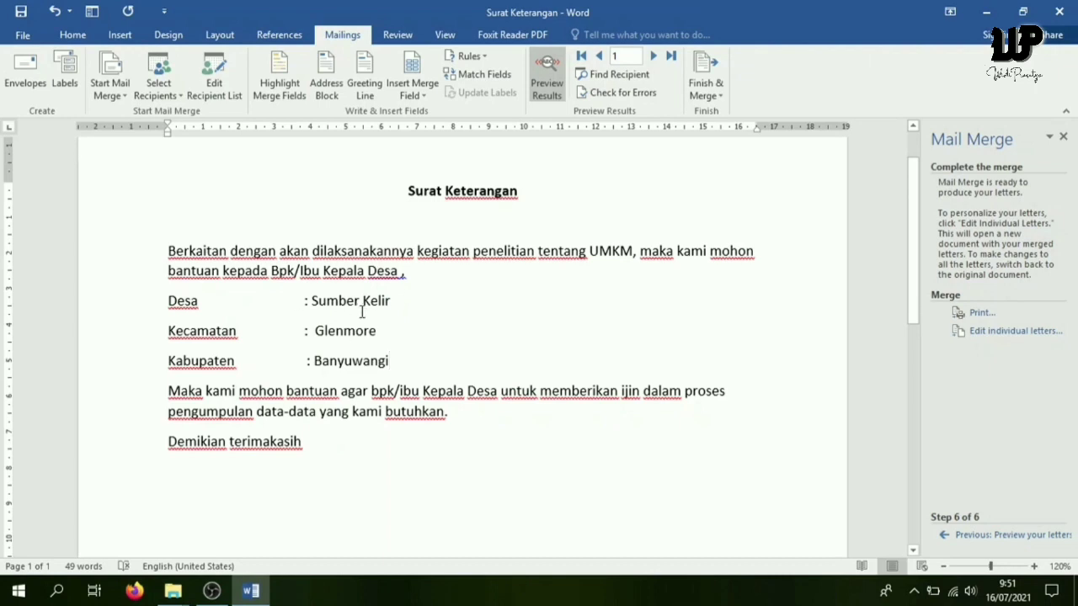
Preview the merged letters one by one from record 2 through record 6.
left_click(653, 55)
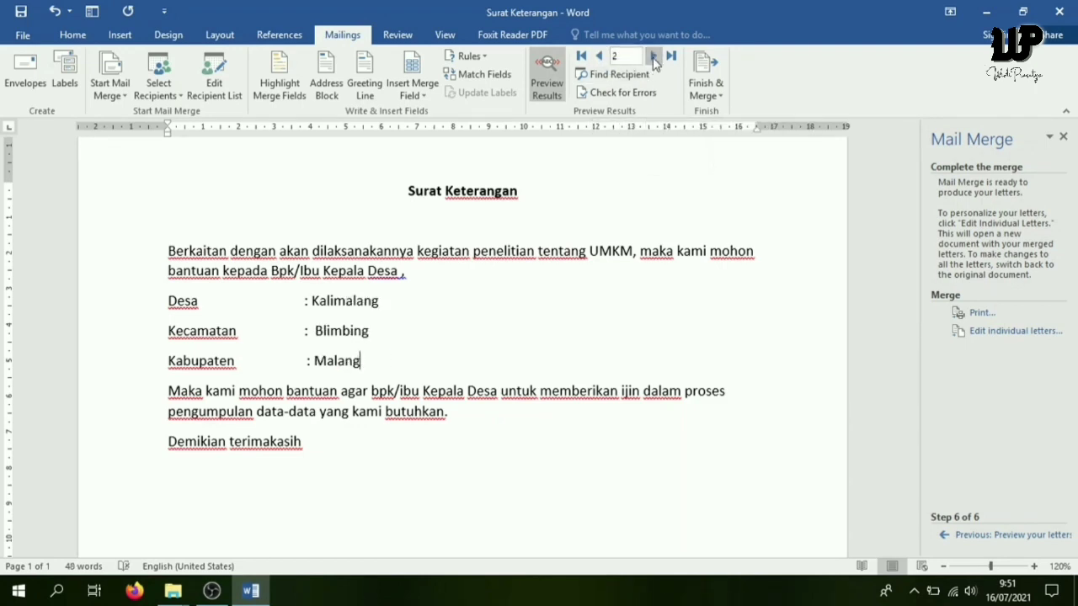
left_click(653, 56)
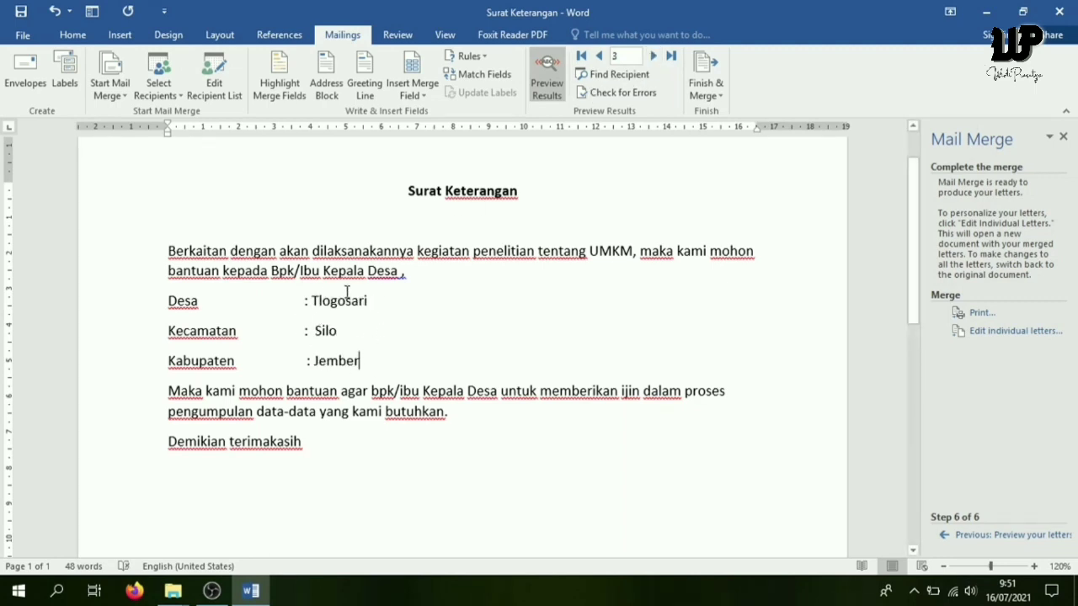
left_click(654, 56)
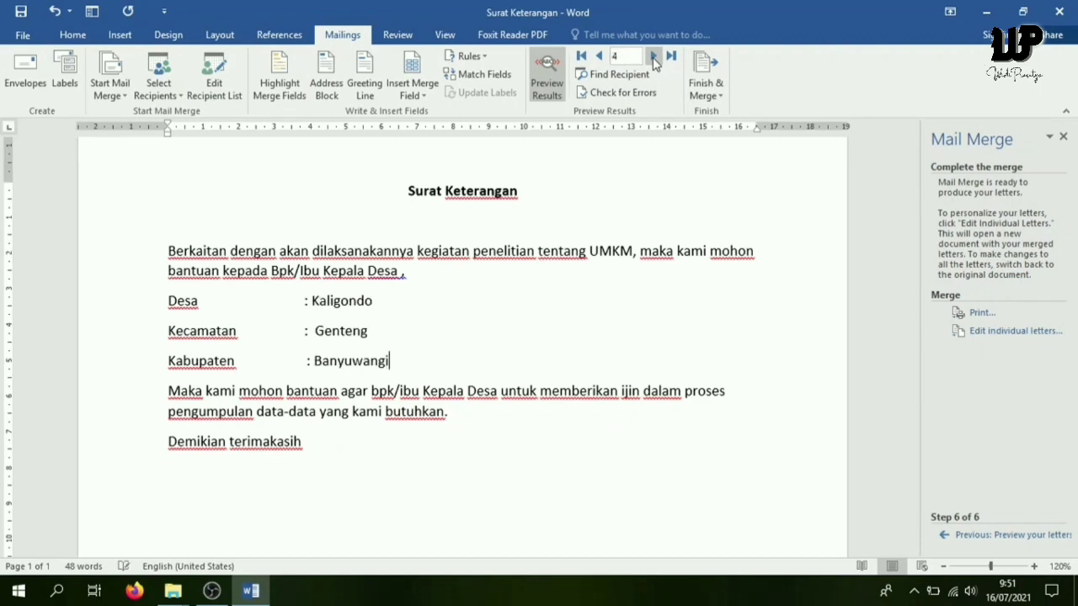
left_click(653, 56)
left_click(653, 57)
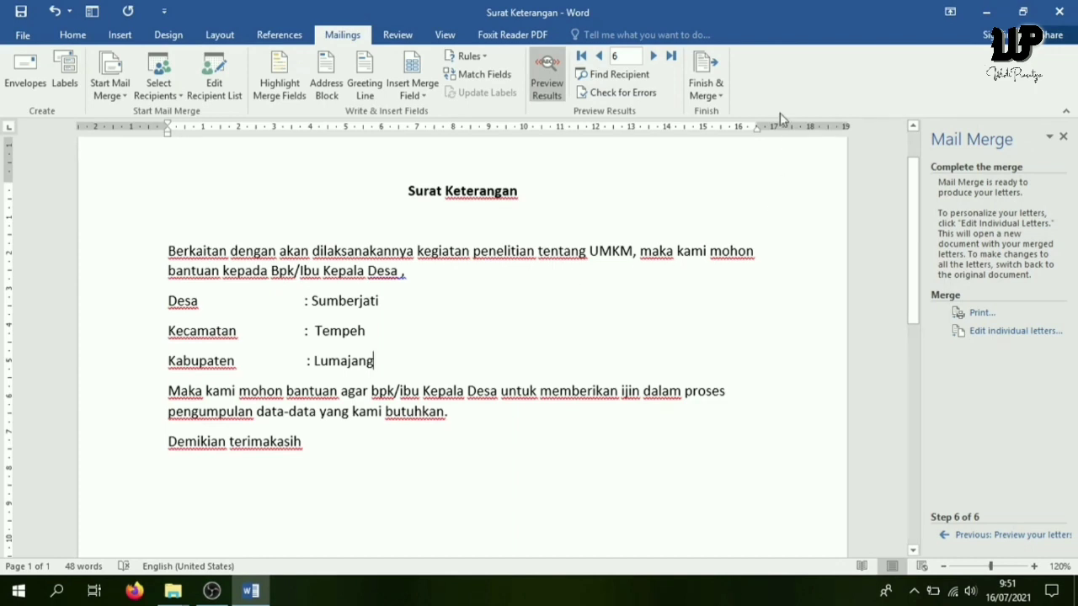
Examine the record range options for printing the merged letters and close them without printing.
left_click(717, 97)
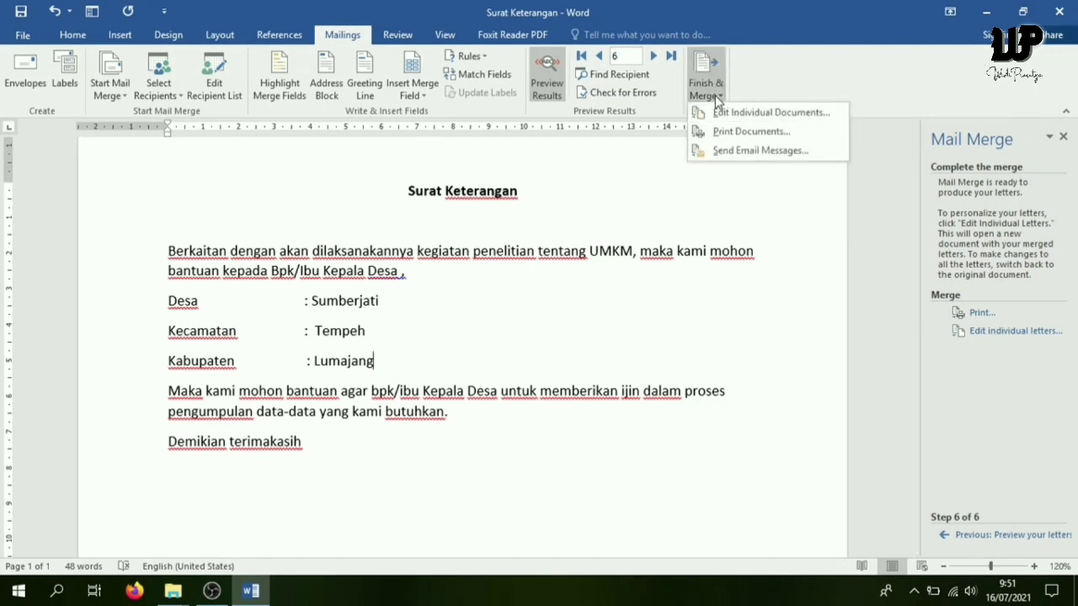
left_click(743, 139)
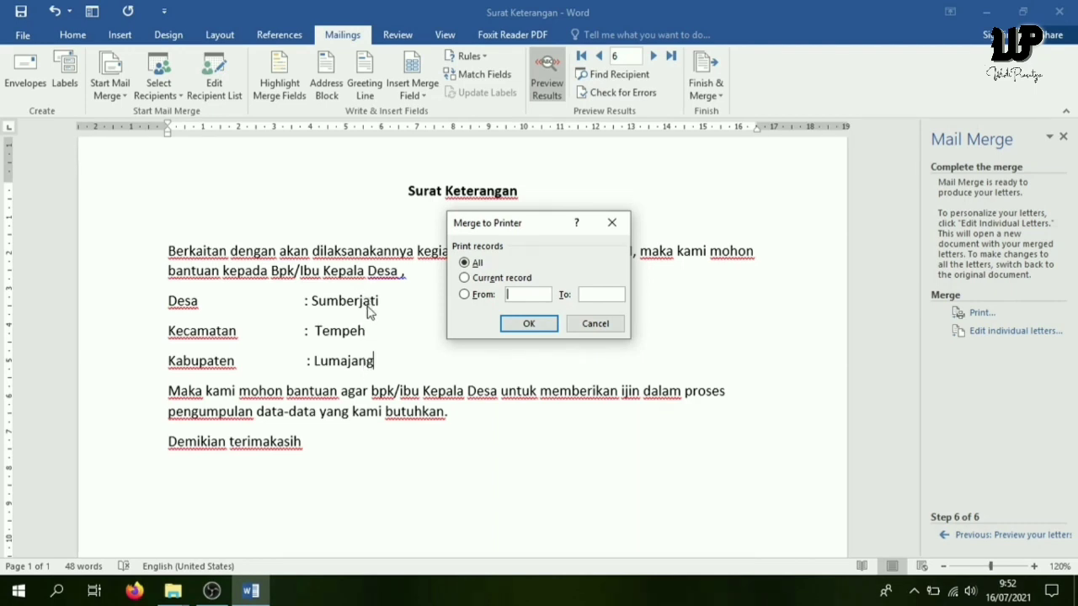
left_click(596, 324)
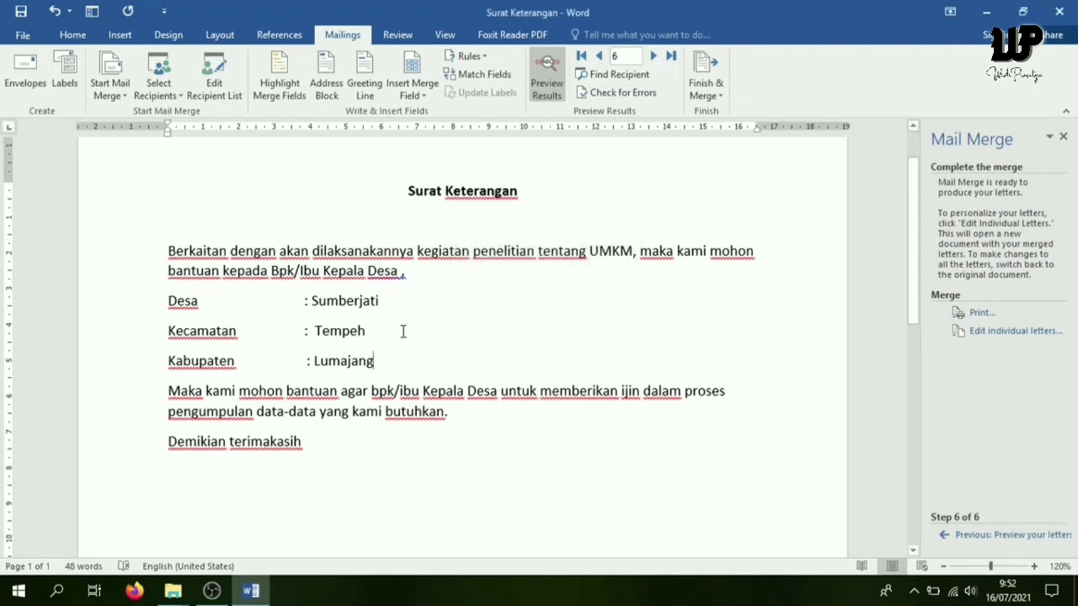
Save and close the Surat Keterangan letter.
scroll(399, 330, "down", 2)
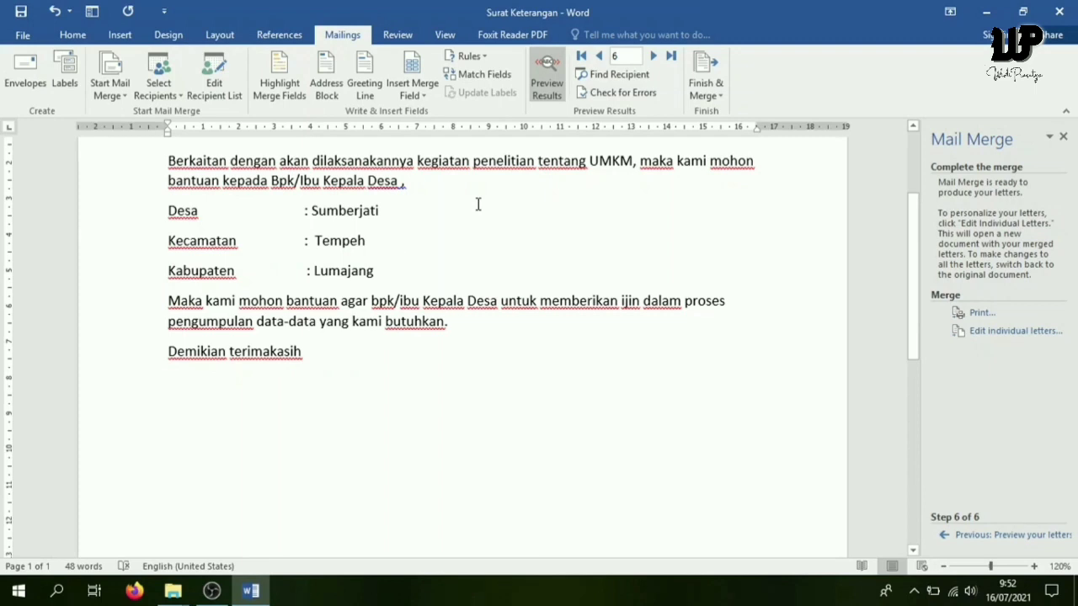
left_click(1060, 11)
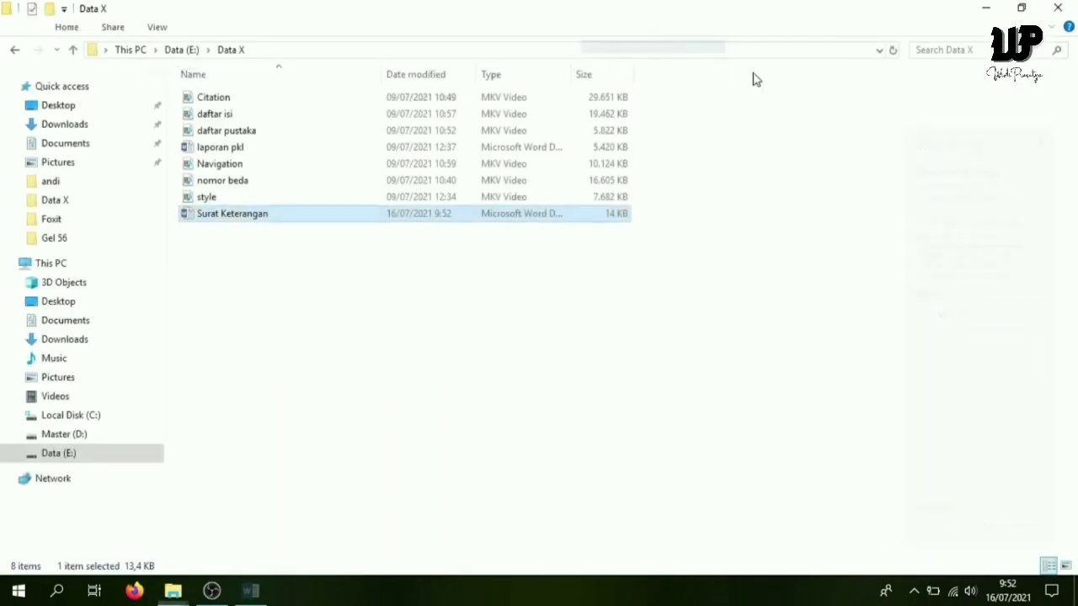
Reopen the "isian data surat" workbook from the Documents folder in Excel and examine its Desa, Kecamatan and Kab rows.
left_click(173, 591)
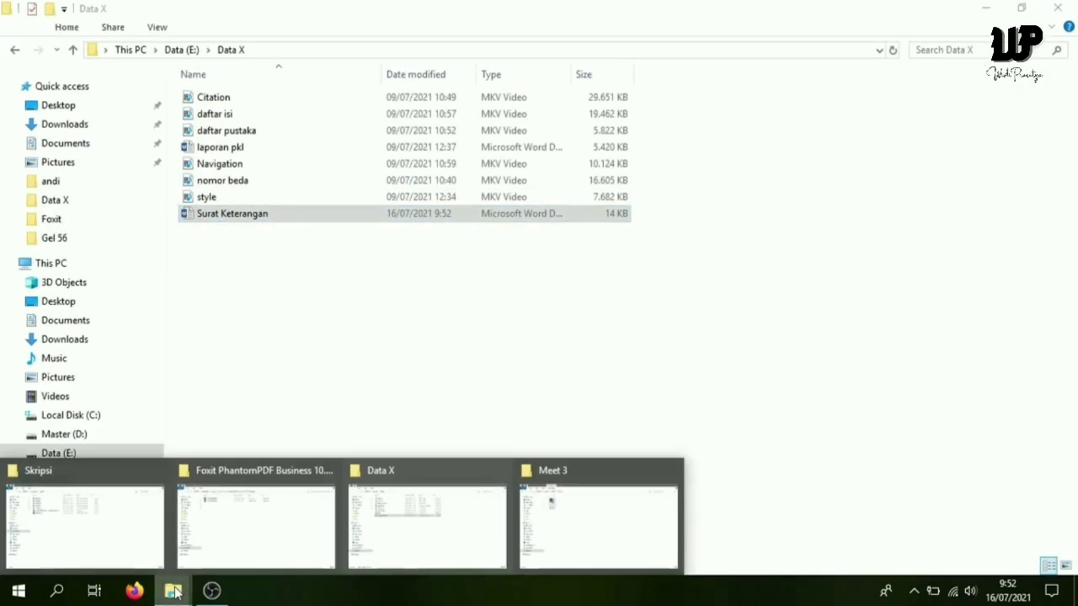
left_click(263, 347)
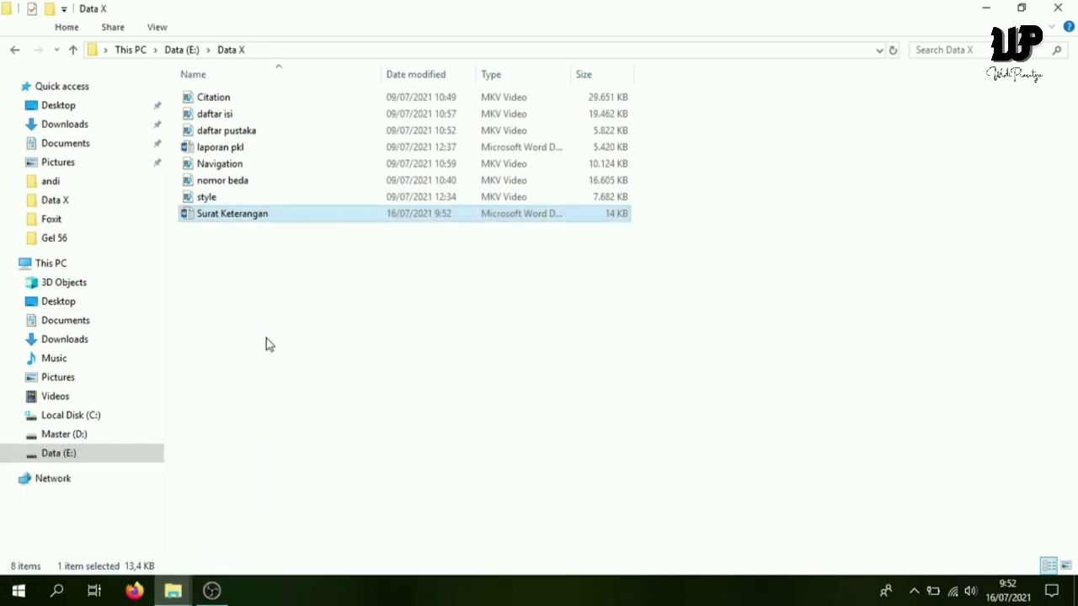
left_click(67, 145)
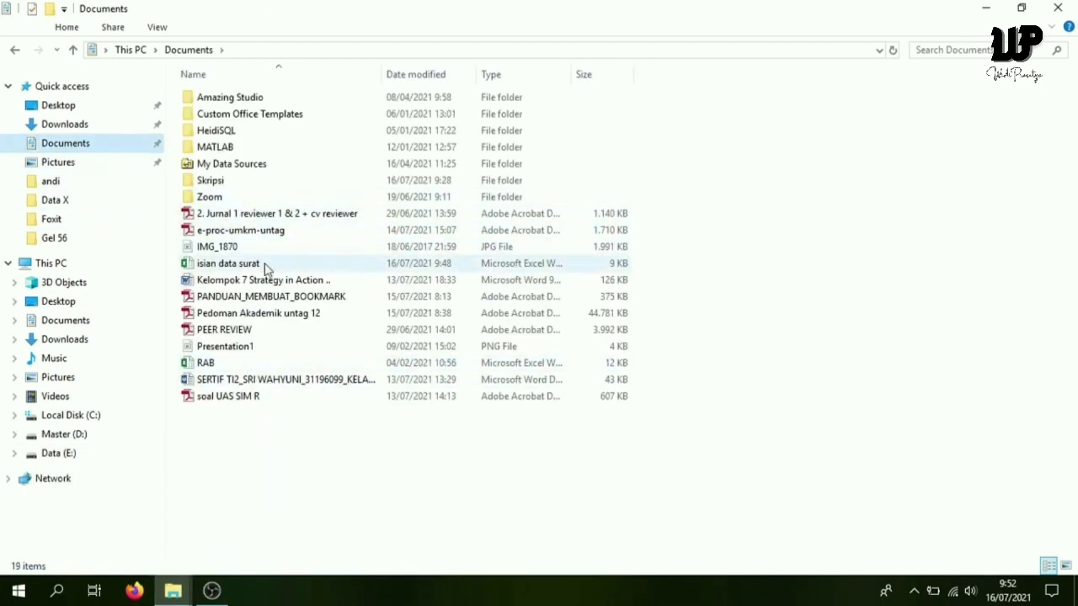
left_click(246, 268)
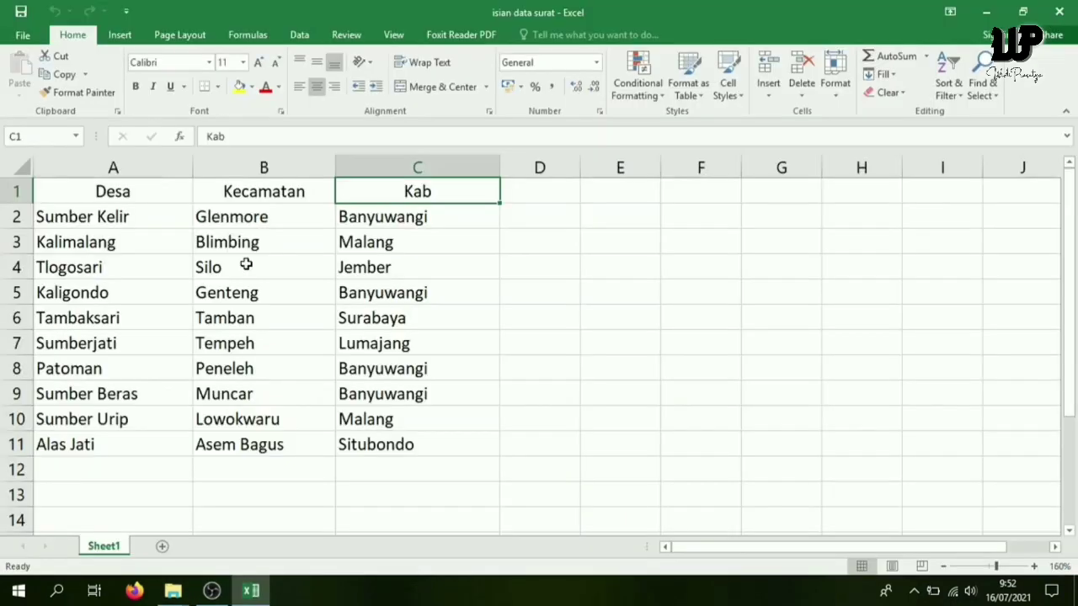
left_click(439, 292)
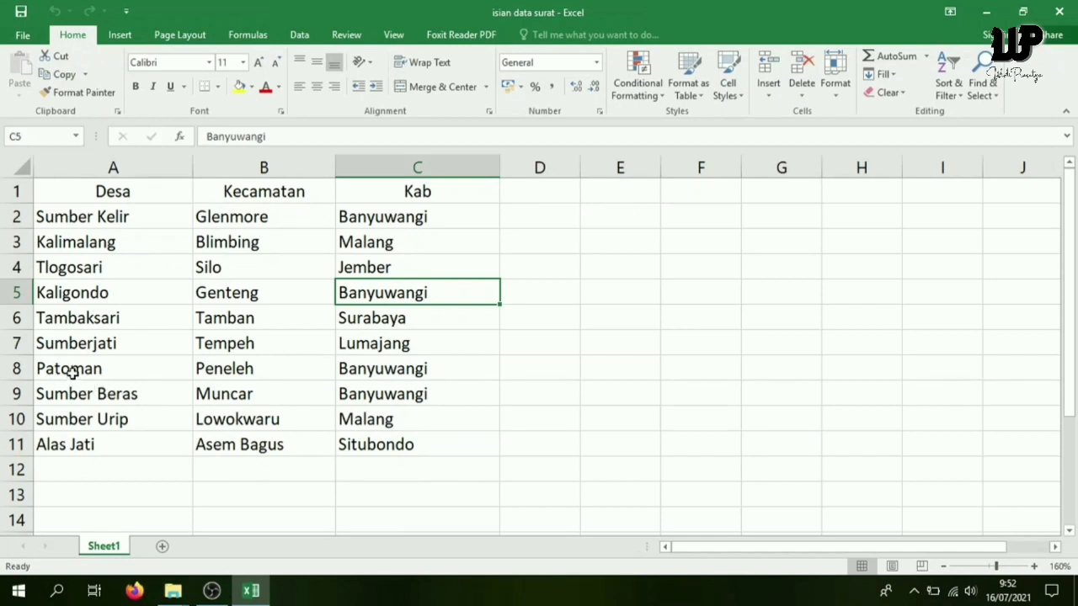
left_click(220, 373)
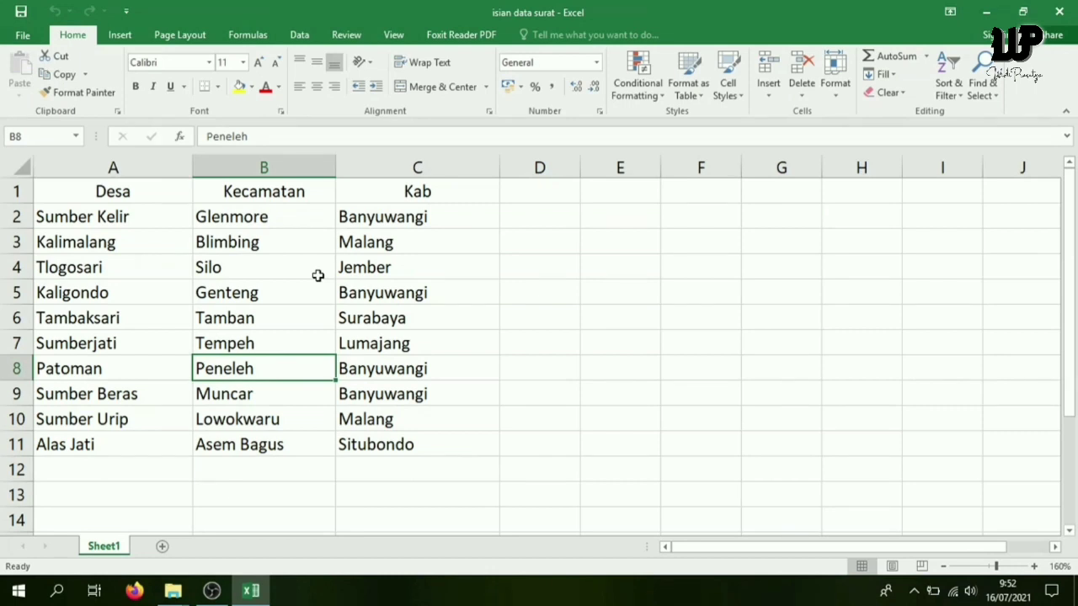
Change Patoman's Kecamatan entry in cell B8 to Paneleh and close the workbook.
type("Pa")
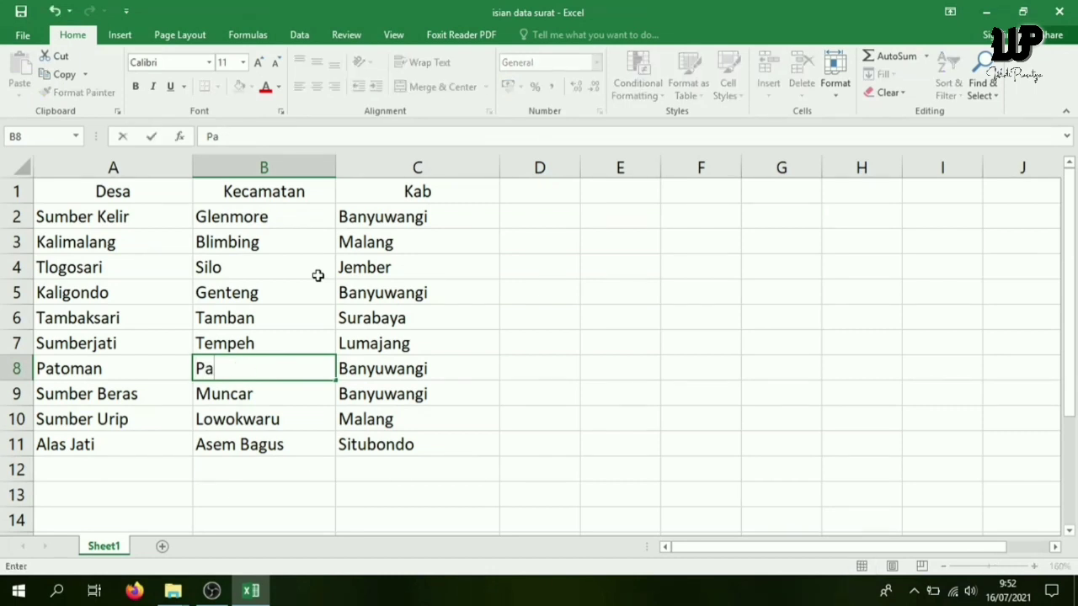
type("neleh")
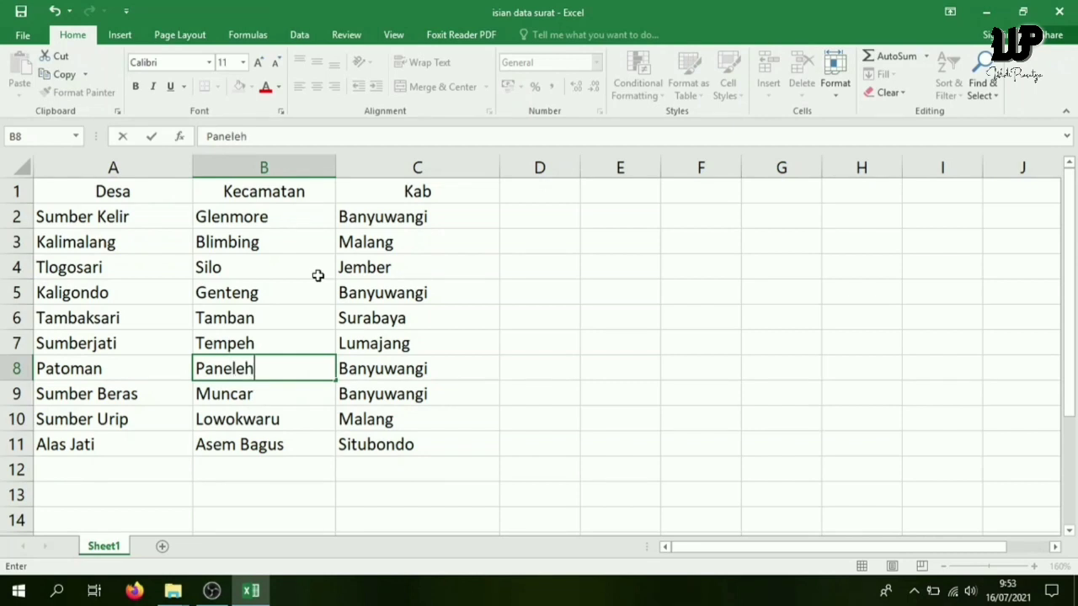
key("Return")
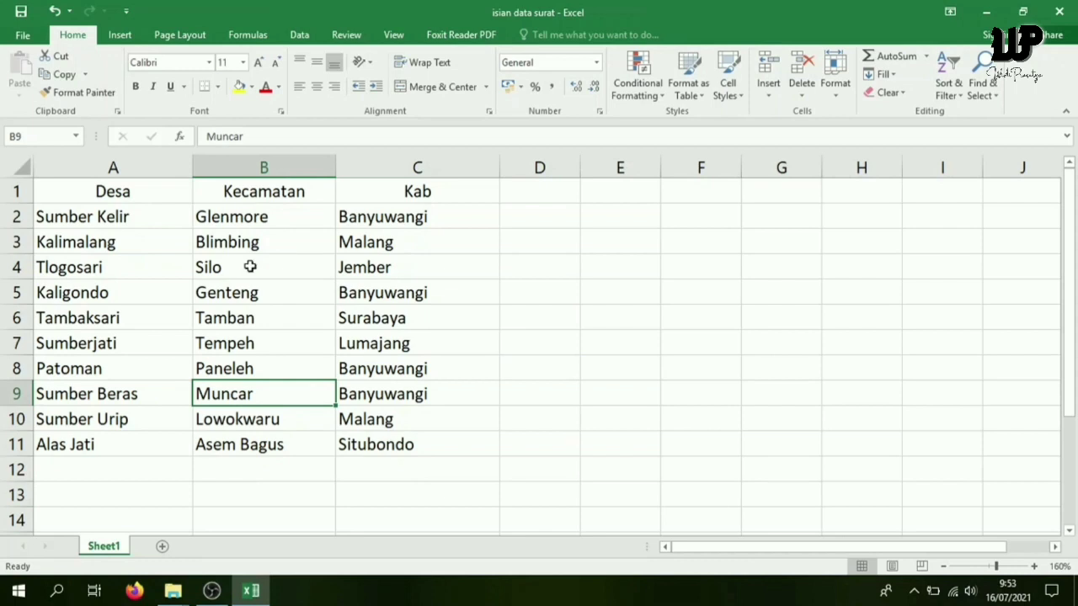
left_click(1059, 11)
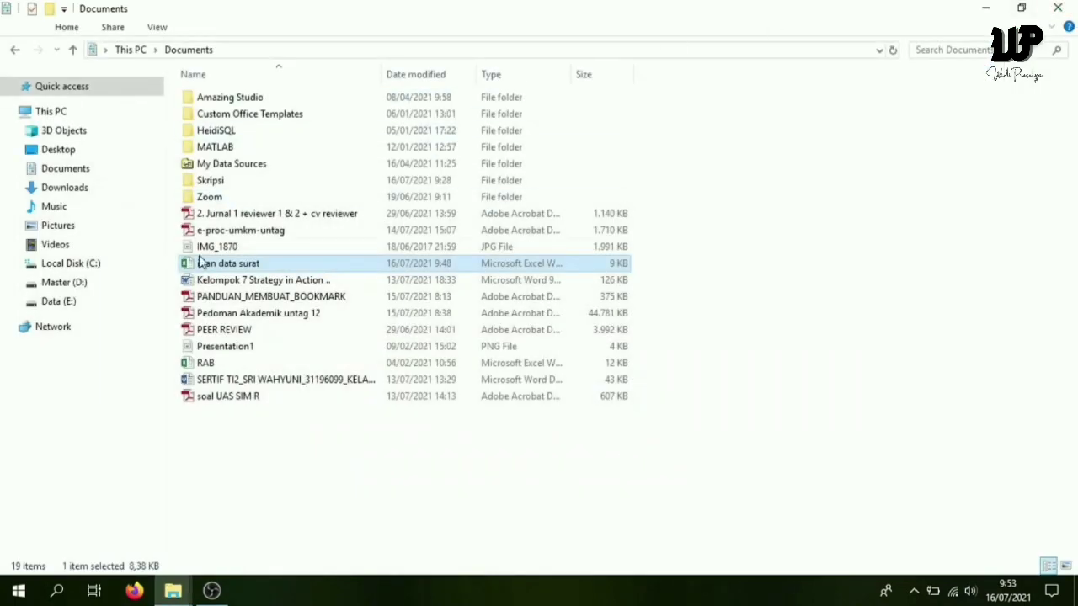
Reopen the Surat Keterangan letter from the Data X folder with its linked Sheet1 data and preview the record after record 6.
left_click(14, 51)
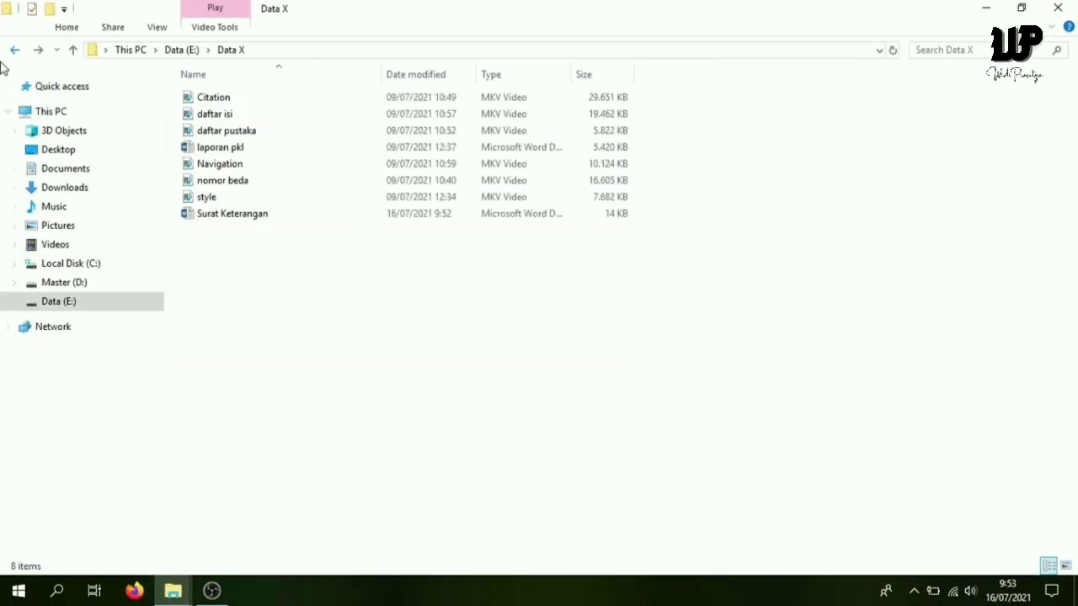
double_click(248, 215)
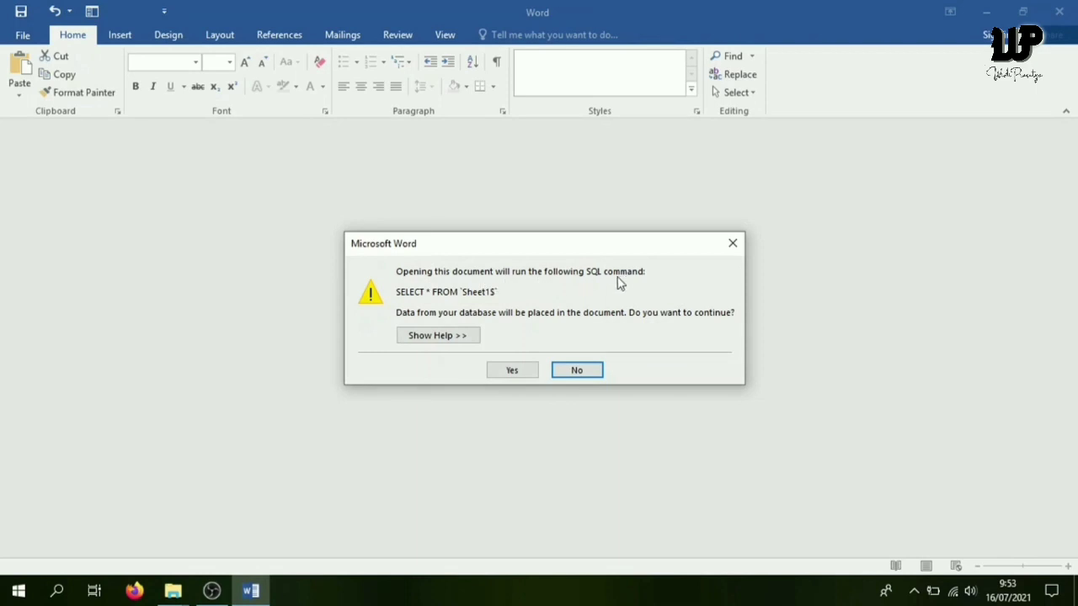
left_click(515, 372)
scroll(473, 357, "down", 1)
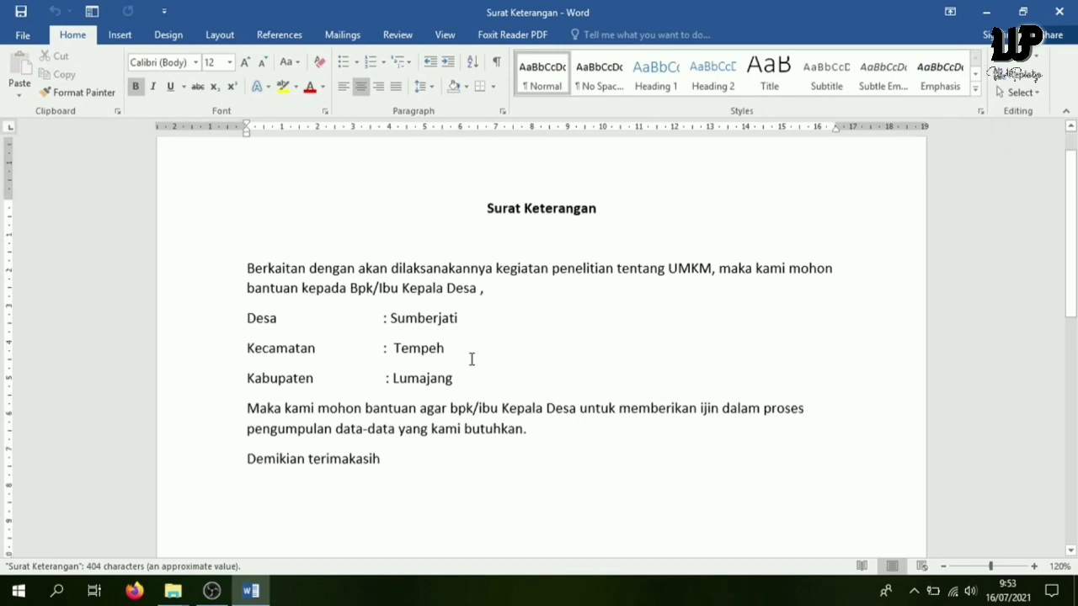
left_click(343, 34)
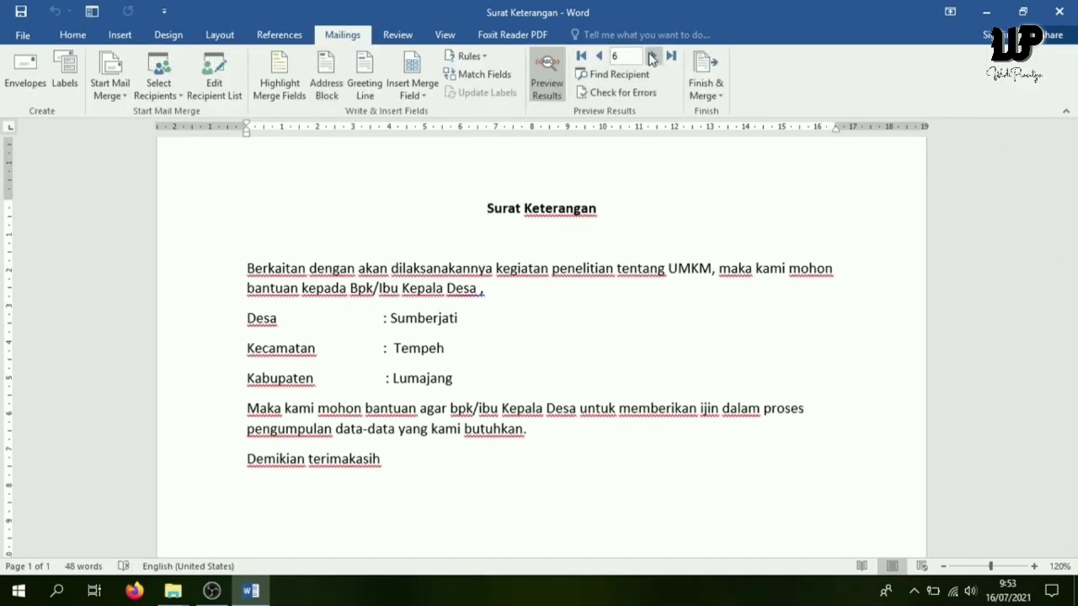
left_click(651, 55)
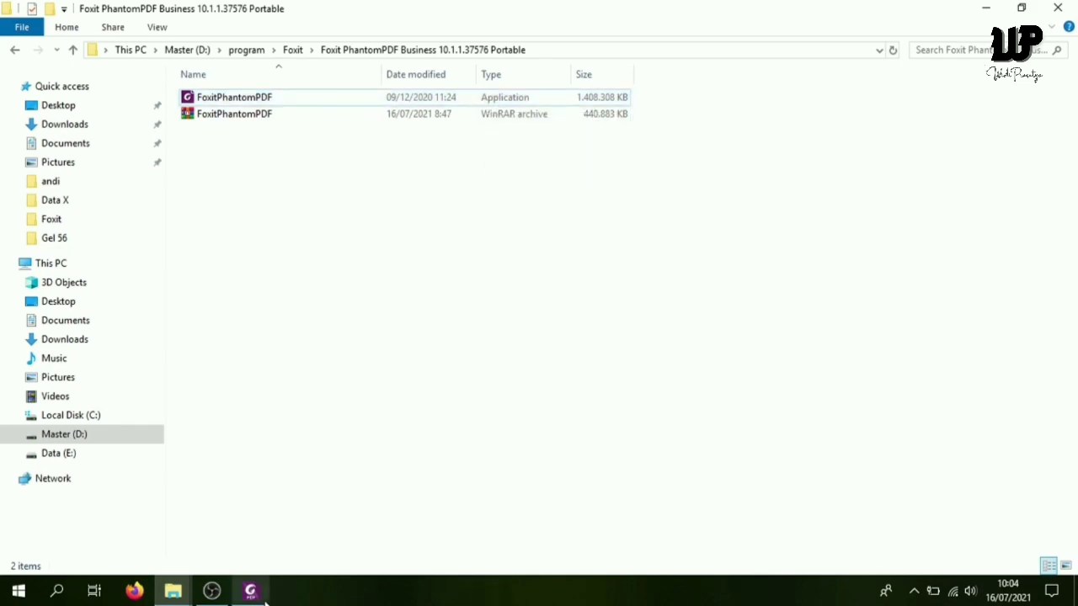
Switch to Foxit PhantomPDF and start creating PDFs from multiple files.
key("alt+Tab")
key("alt+Tab")
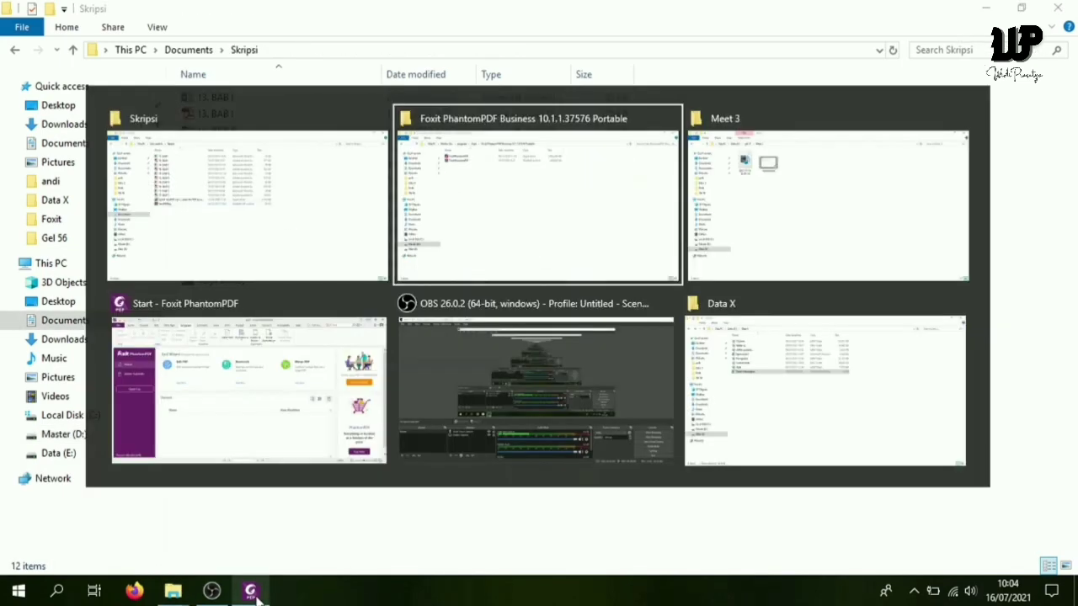
key("alt+Tab")
key("alt+Tab")
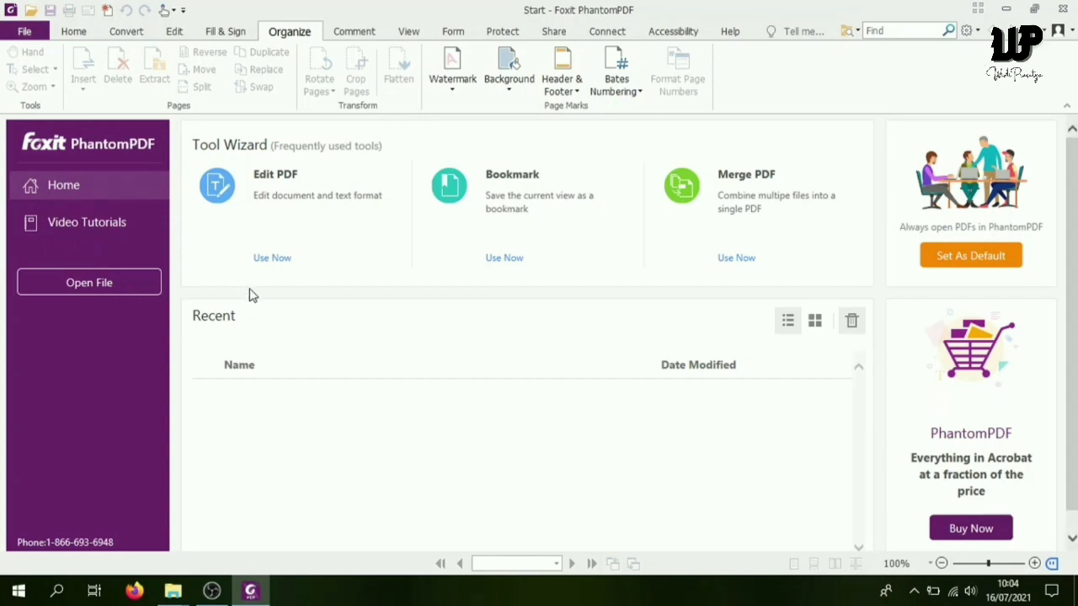
left_click(25, 33)
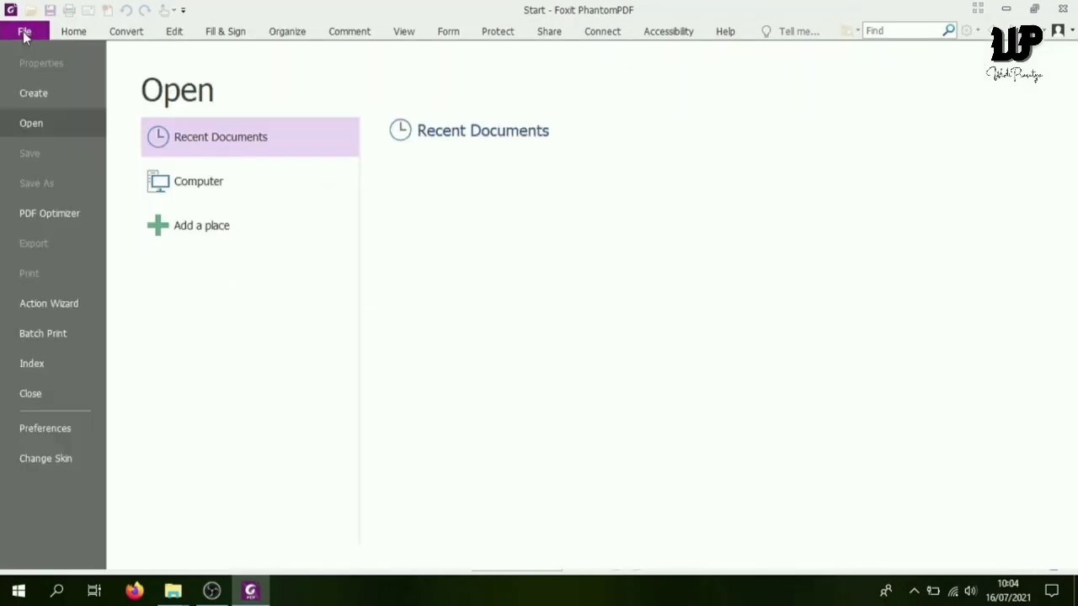
left_click(35, 95)
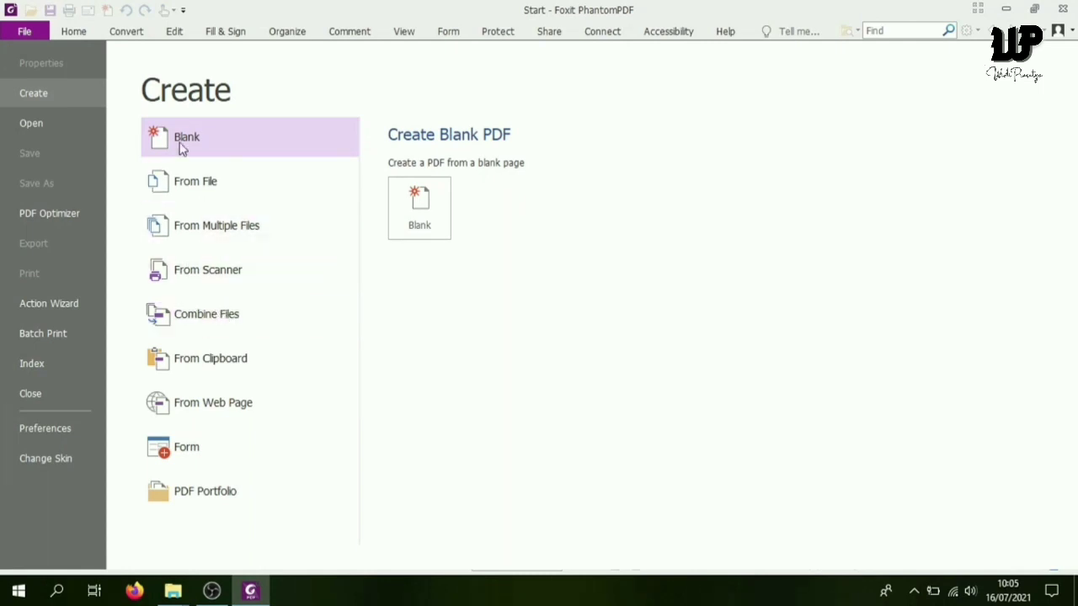
left_click(210, 240)
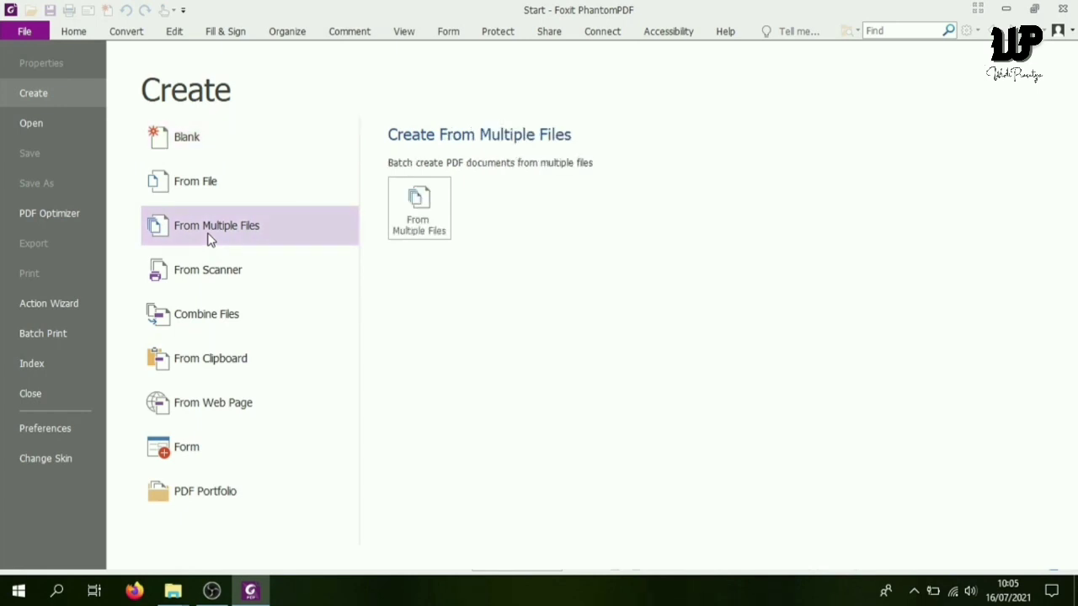
left_click(430, 215)
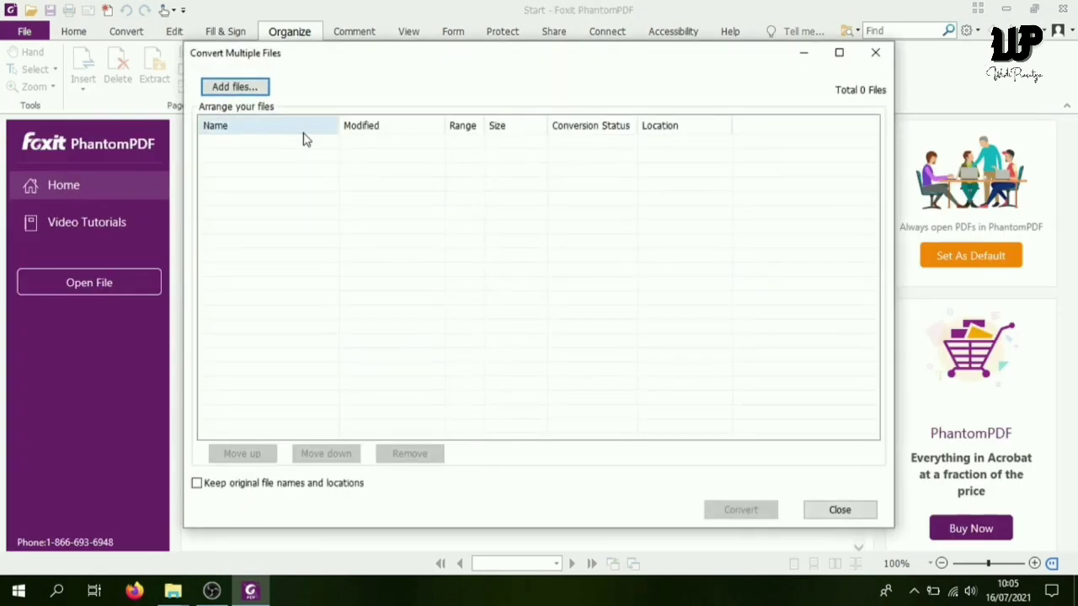
Add the five Word chapters from 13. BAB I to 17. BAB V in the Skripsi folder to the conversion list.
left_click(233, 93)
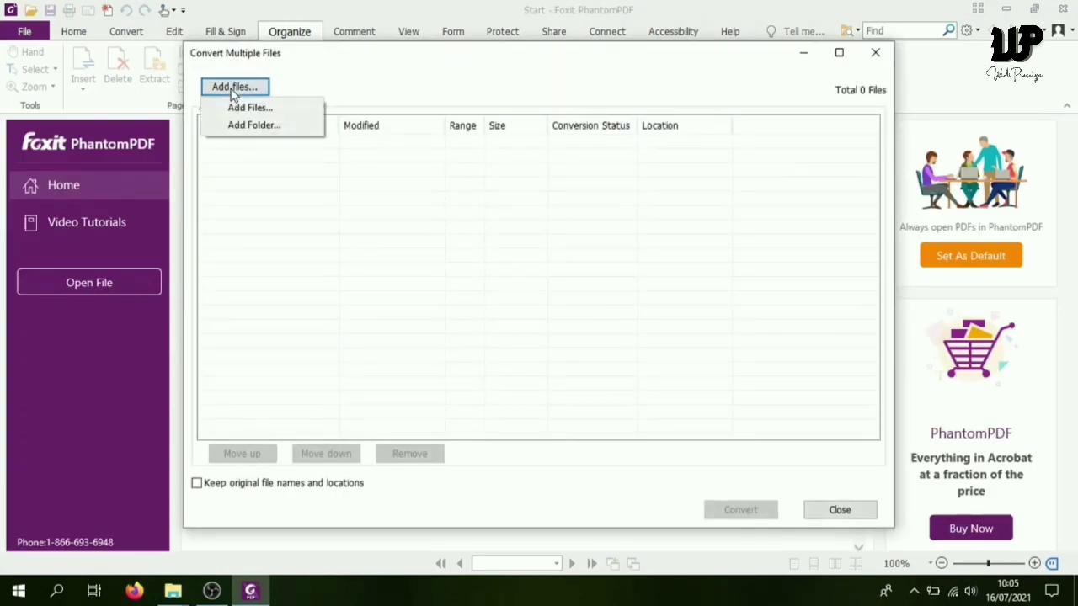
left_click(252, 108)
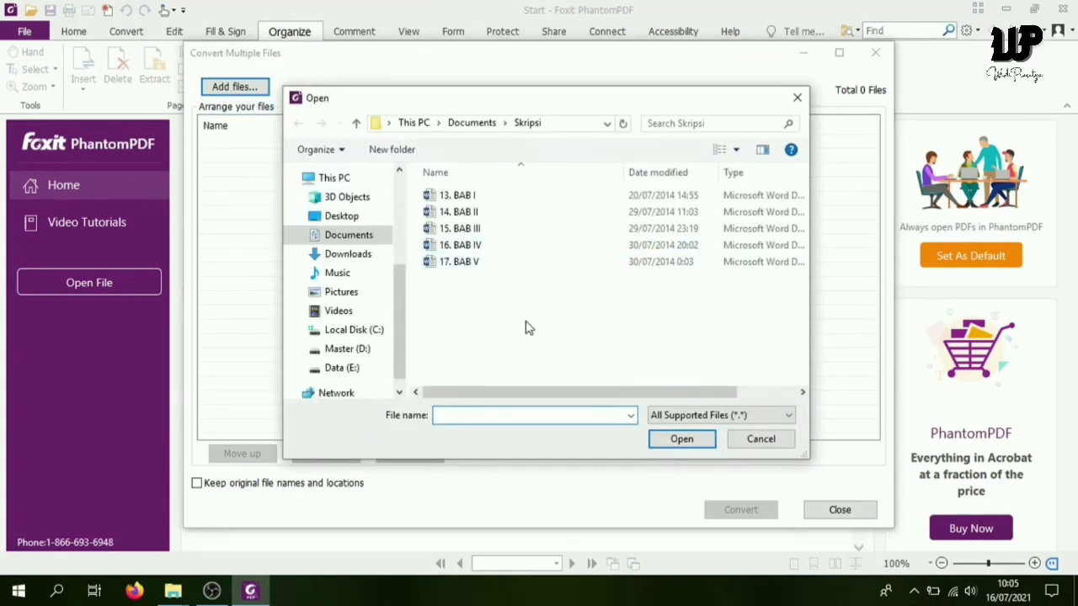
left_click(471, 199)
left_click(477, 261)
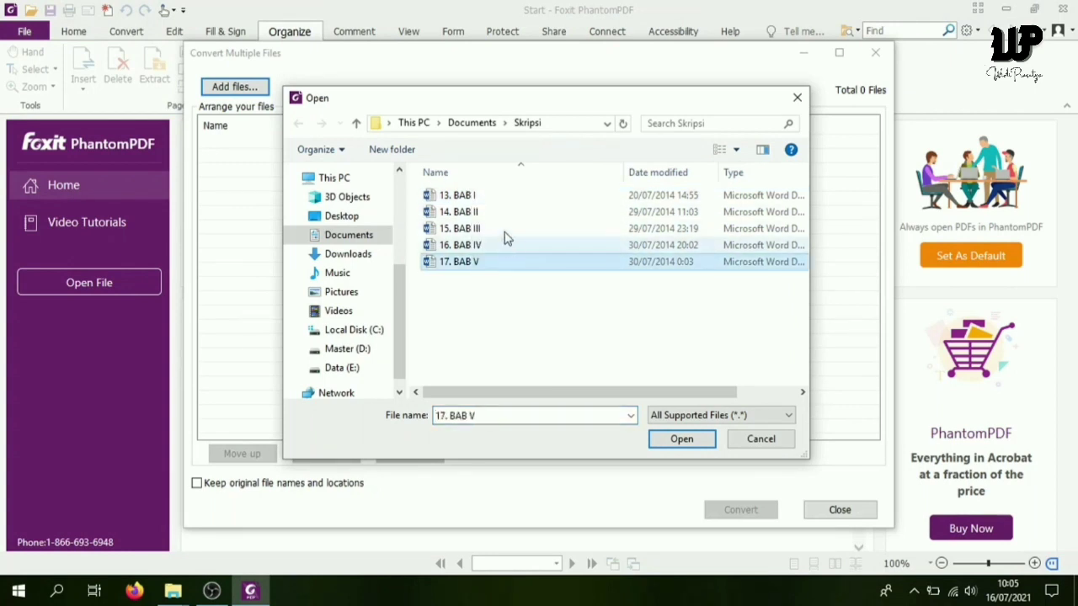
left_click(656, 196)
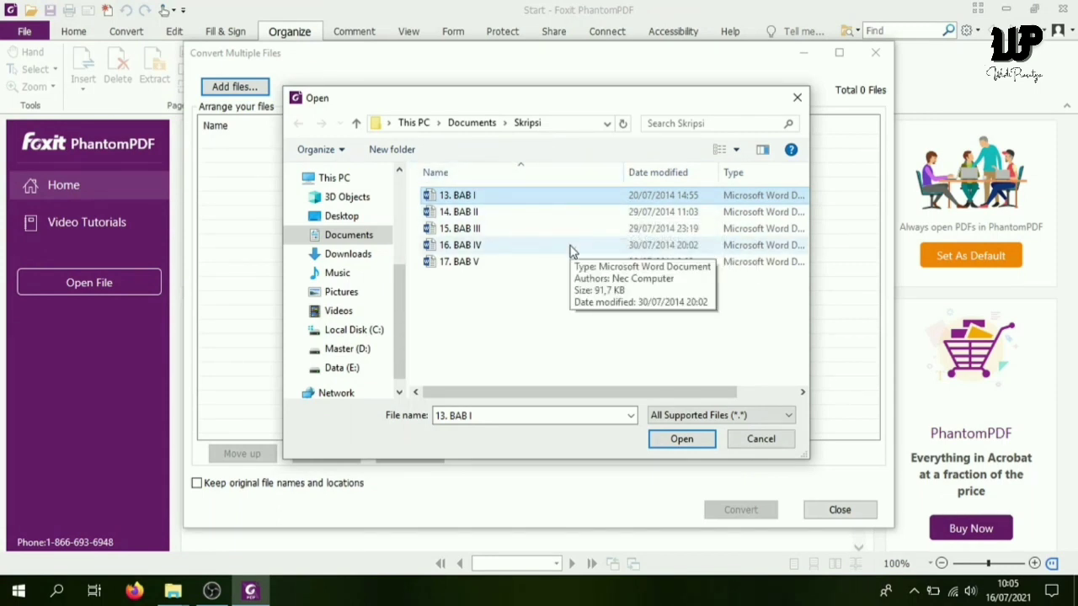
key("shift+Down")
key("shift+Down")
key("shift+Down")
key("shift+Down")
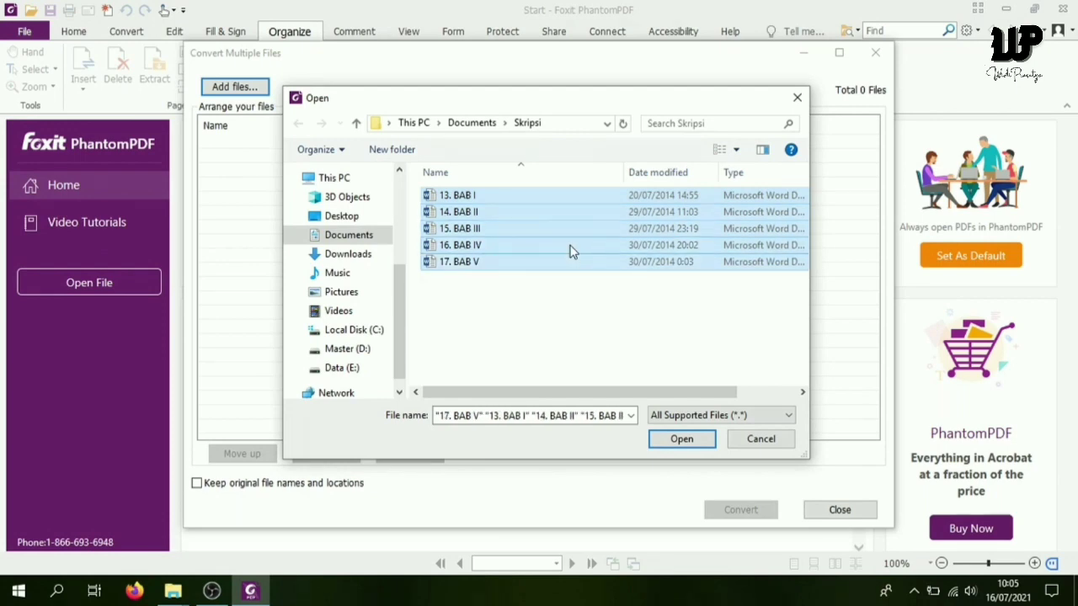
left_click(681, 439)
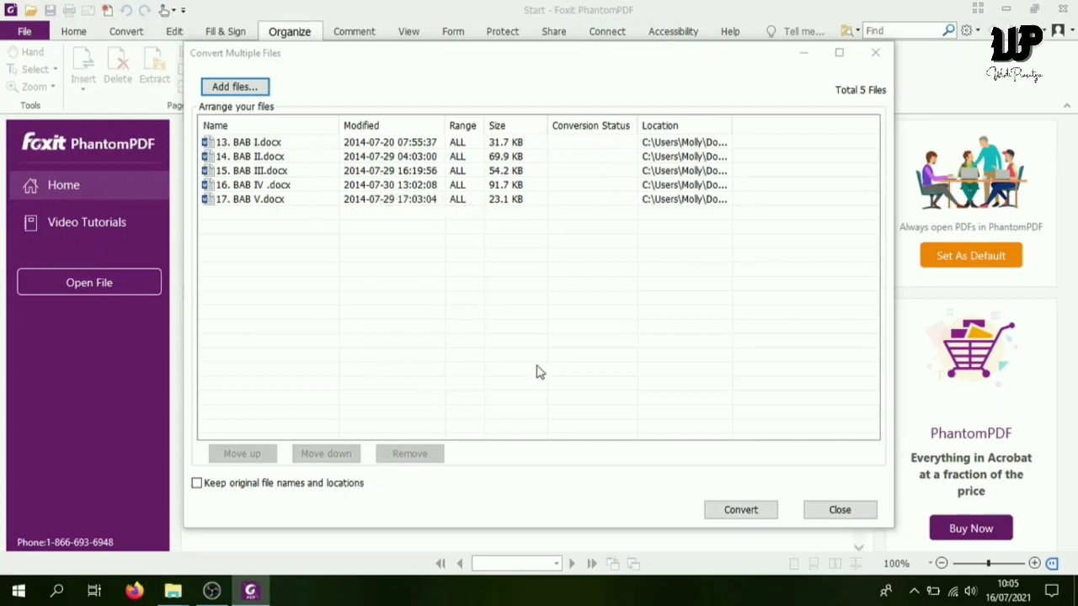
Convert the listed chapters to PDF into the Skripsi folder under Documents, replacing the existing 13. BAB I.pdf.
left_click(748, 511)
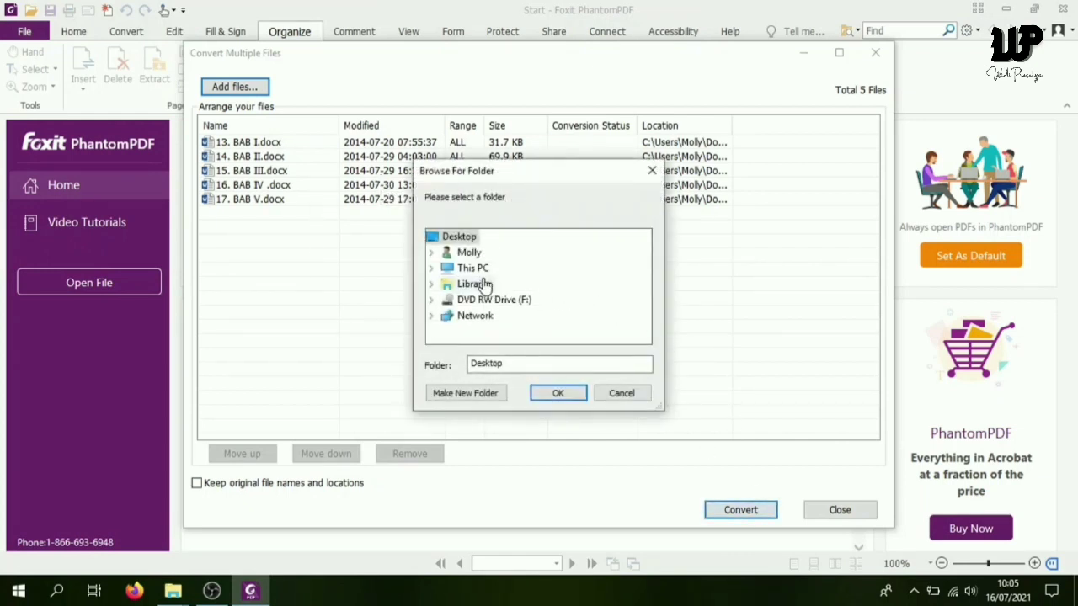
left_click(432, 268)
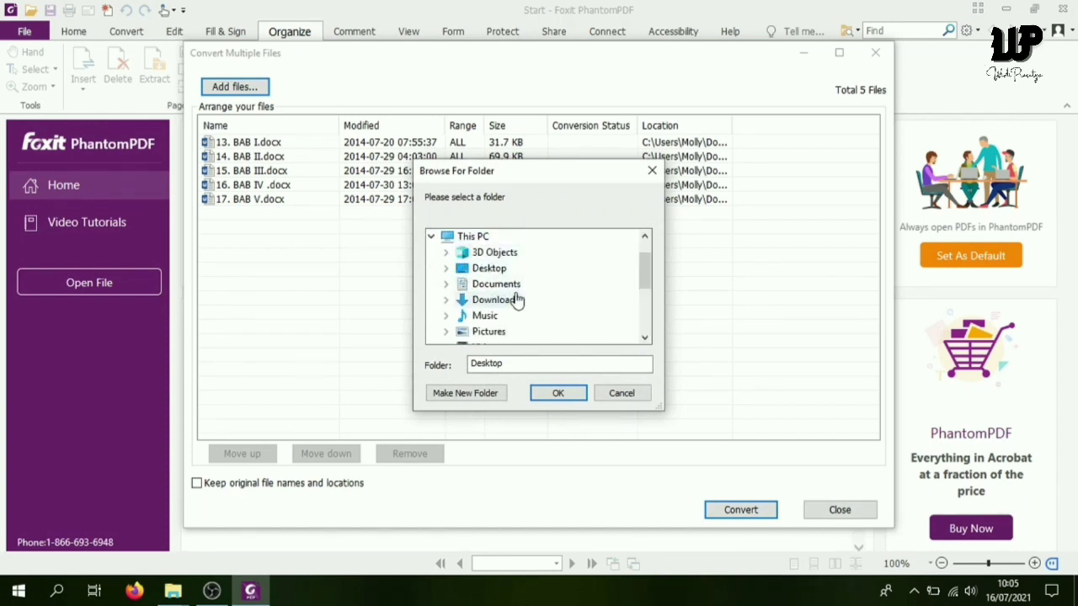
double_click(497, 284)
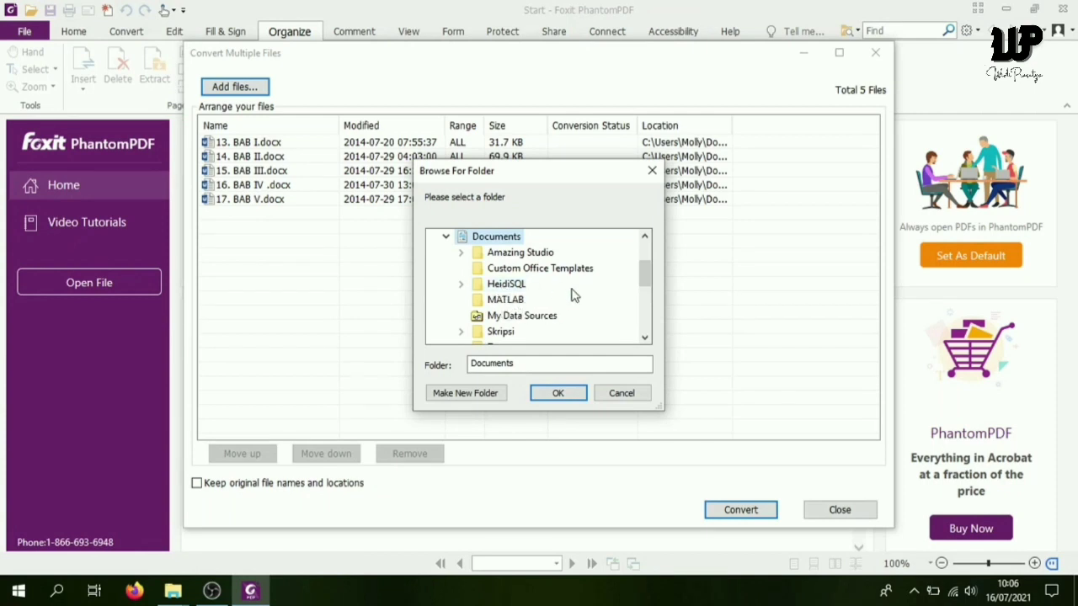
scroll(530, 310, "down", 3)
scroll(532, 309, "up", 1)
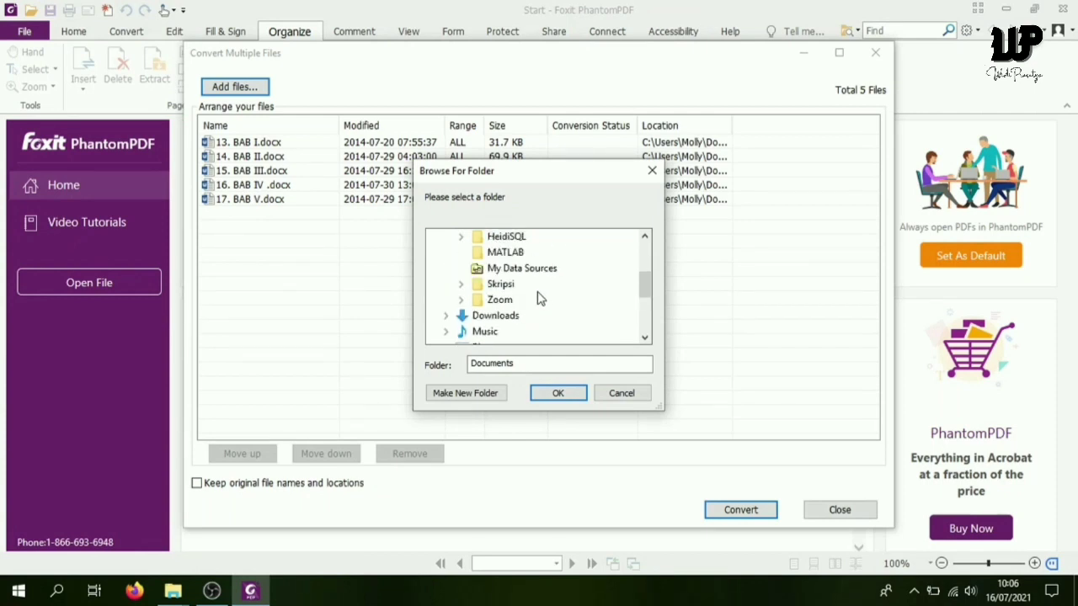
double_click(501, 285)
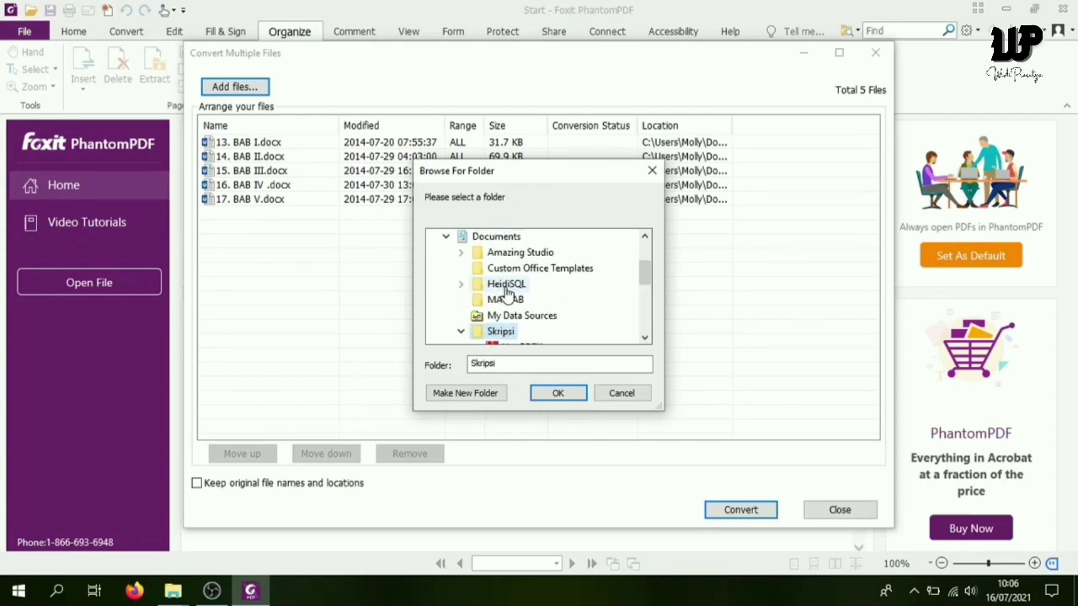
left_click(560, 392)
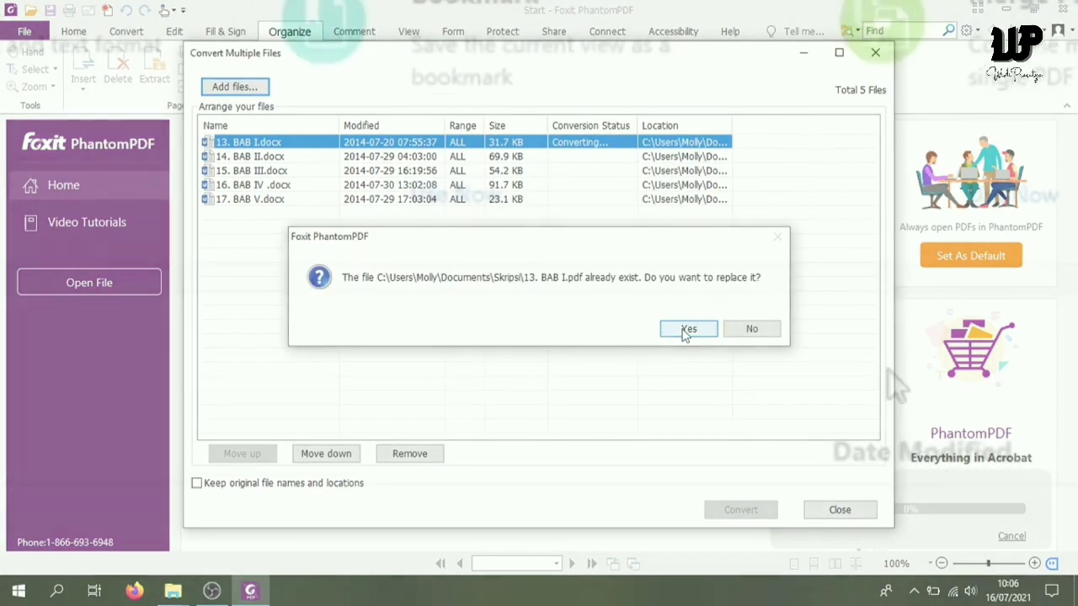
left_click(683, 328)
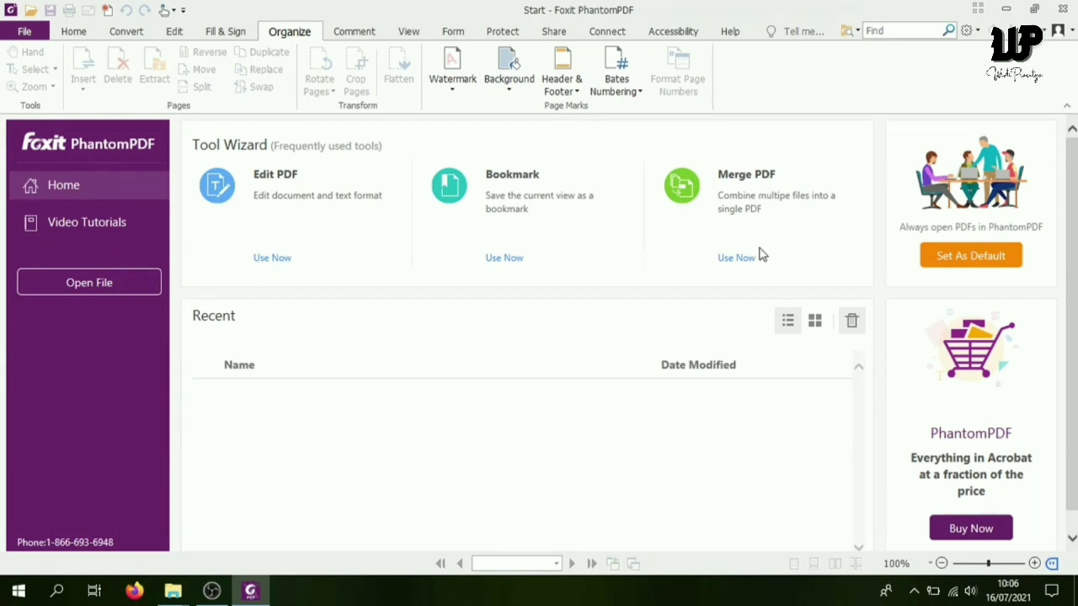
Start Merge PDF and open the five chapter PDFs from 13. BAB I to 17. BAB V in the Skripsi folder.
left_click(734, 265)
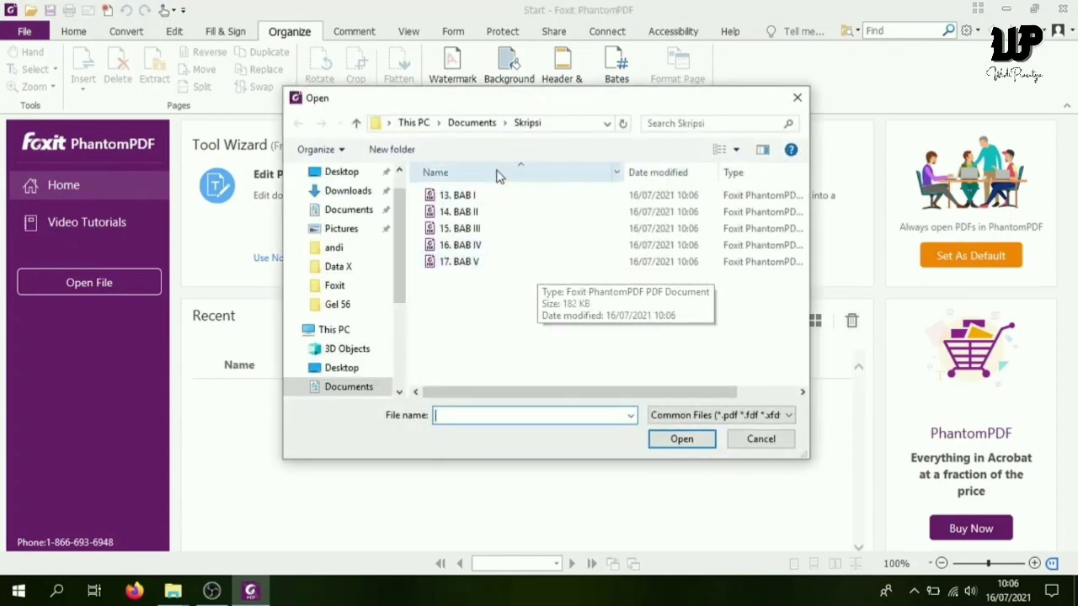
left_click(476, 197)
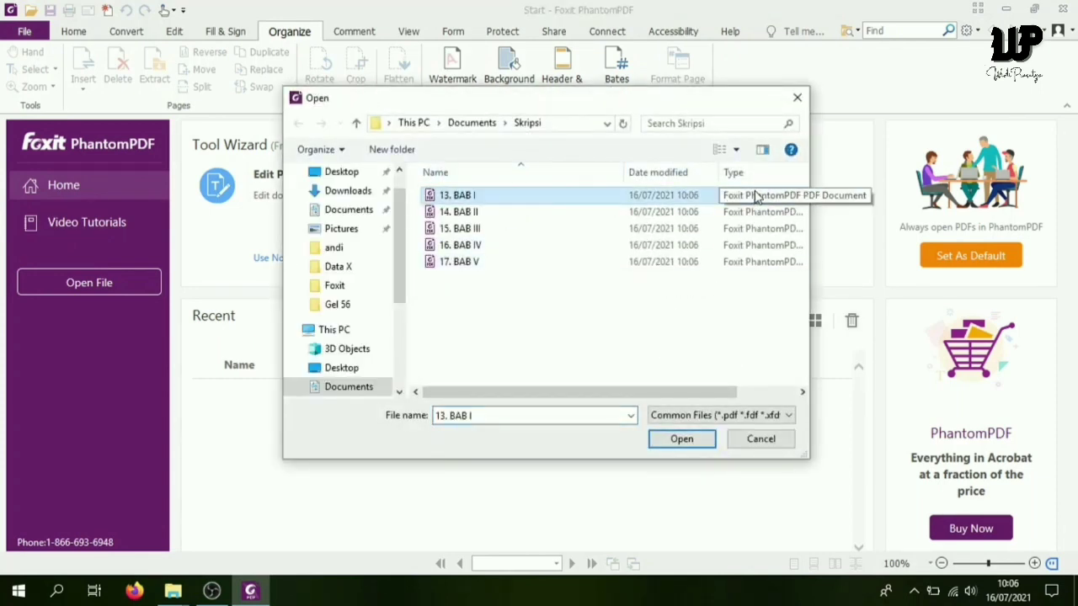
key("shift+Down")
key("shift+Down")
key("shift+Down")
key("shift+Down")
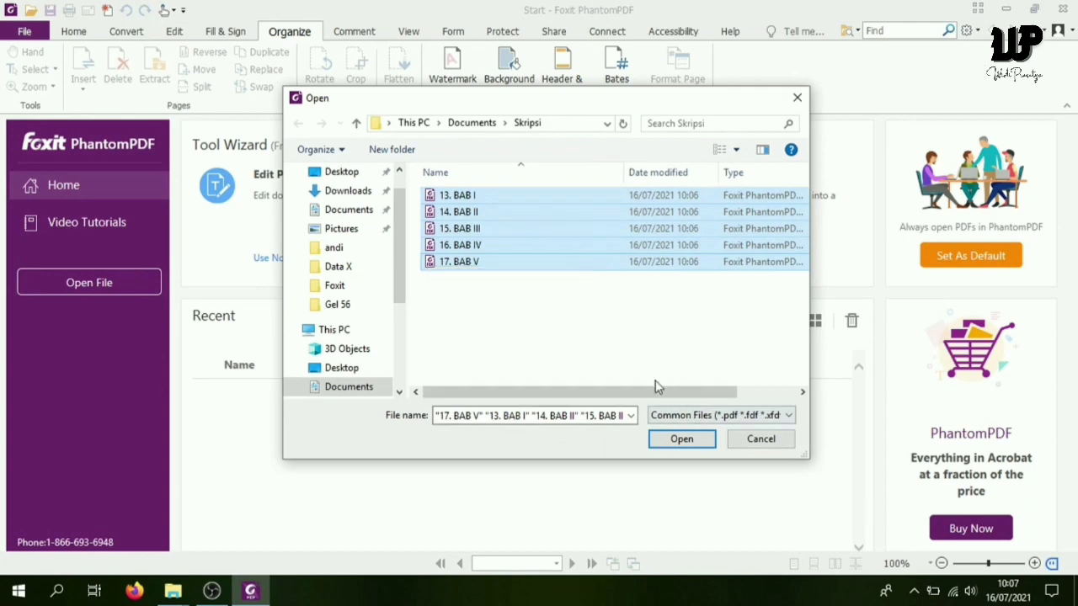
left_click(673, 439)
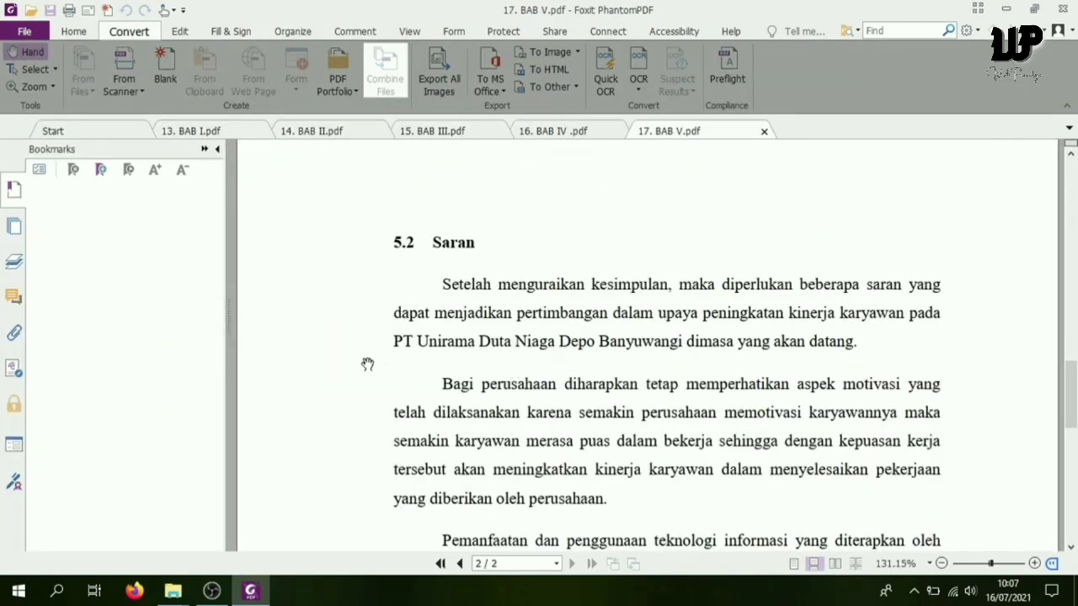
Collapse the bookmarks list and view the opening pages of the BAB I and BAB II PDFs.
left_click(217, 149)
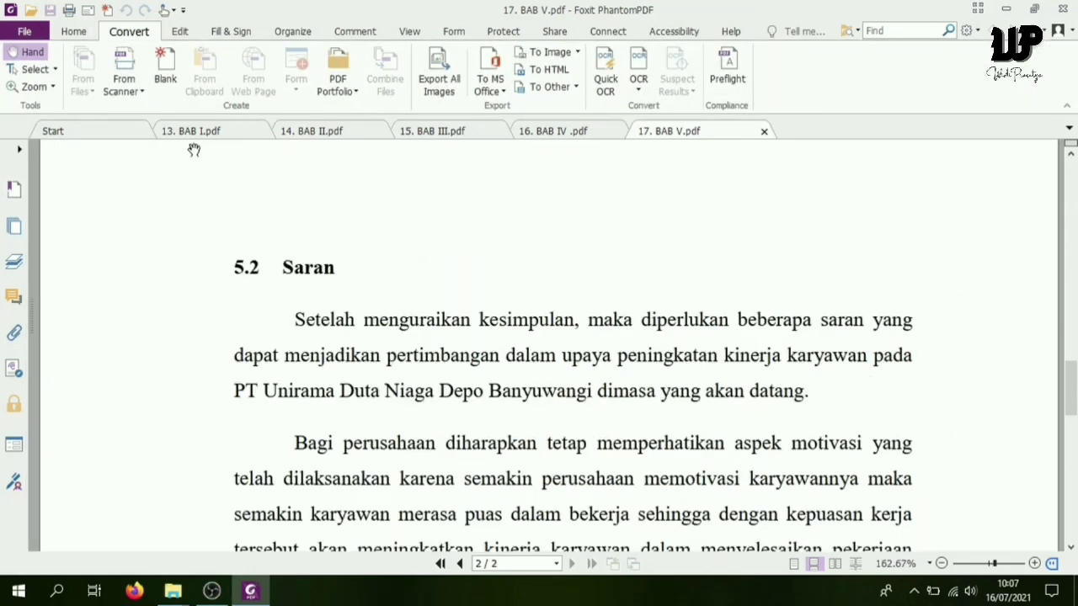
left_click(192, 132)
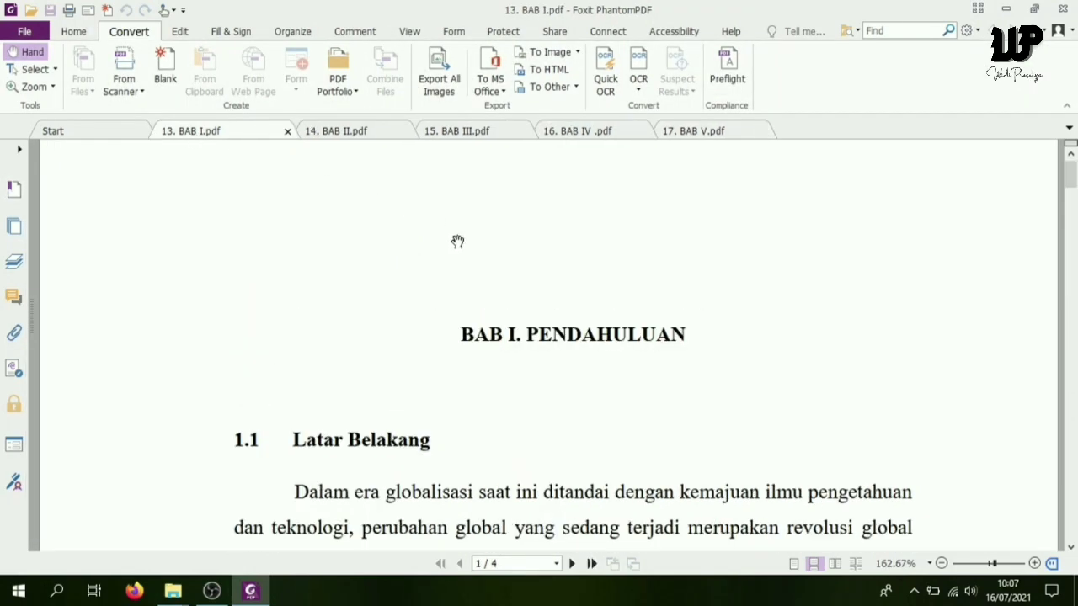
left_click(354, 137)
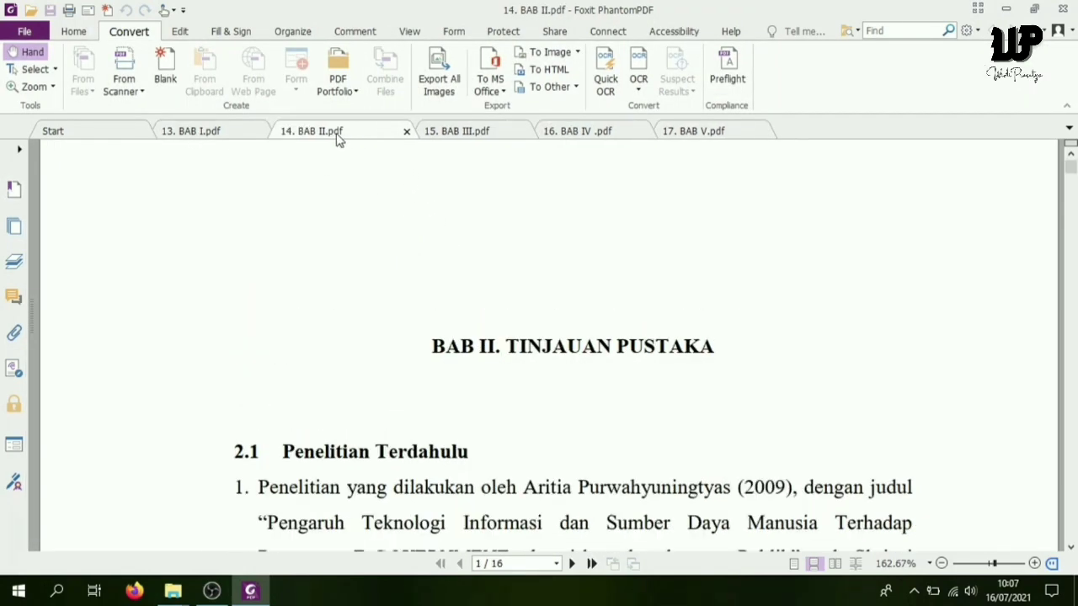
Look through the opening pages of the five chapter PDFs, including both pages of 17. BAB V.
left_click(235, 138)
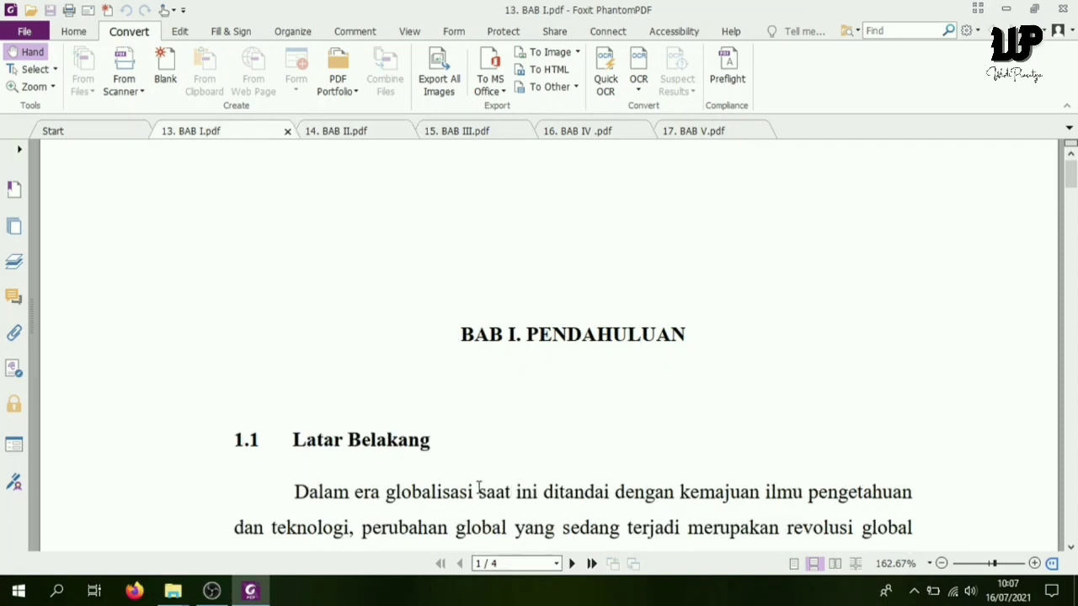
left_click(356, 137)
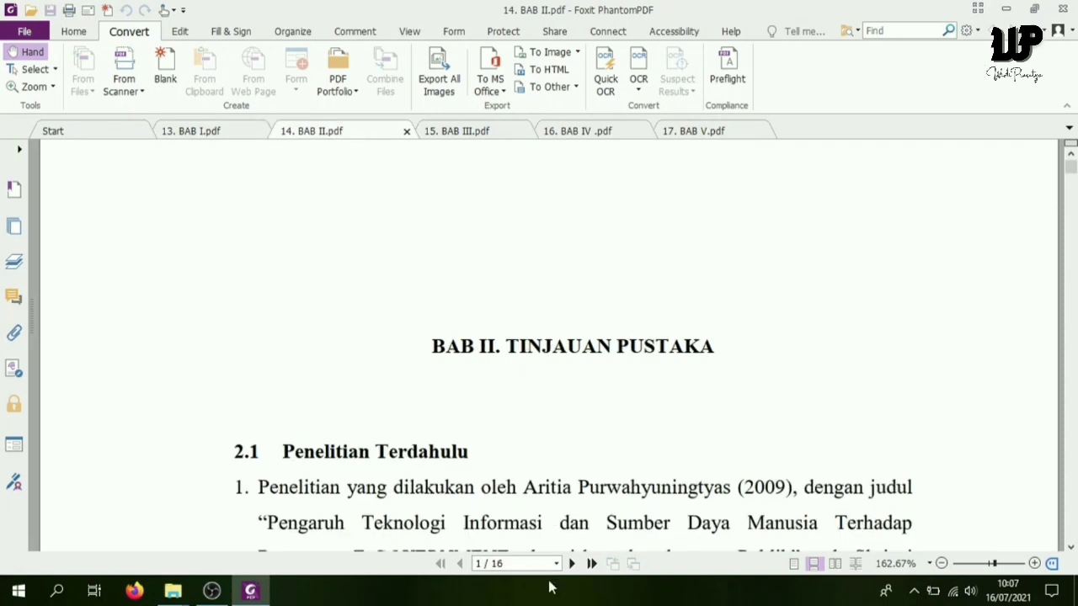
left_click(473, 137)
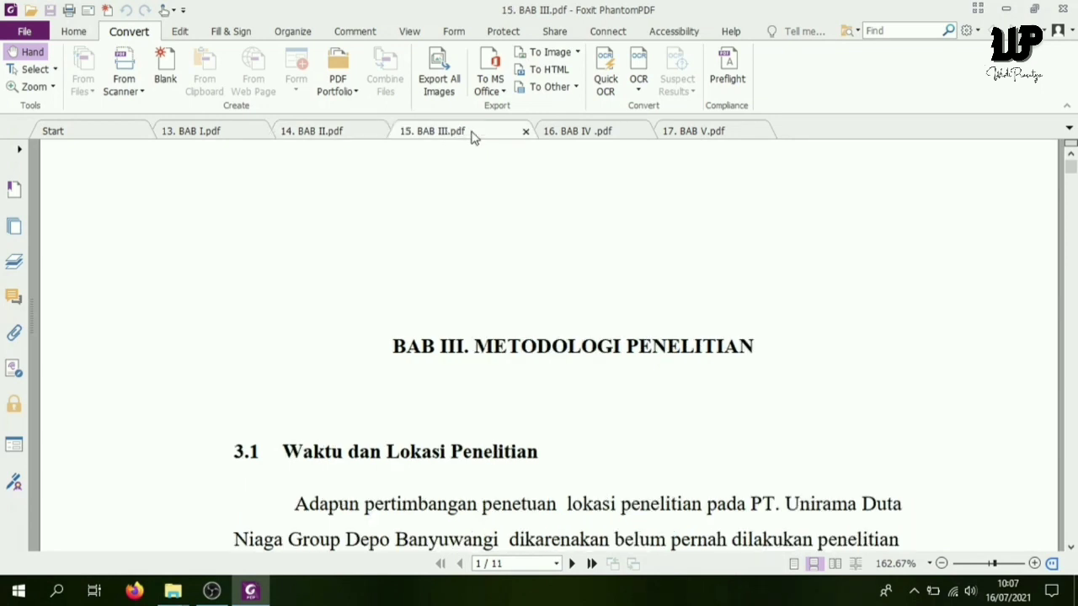
left_click(603, 130)
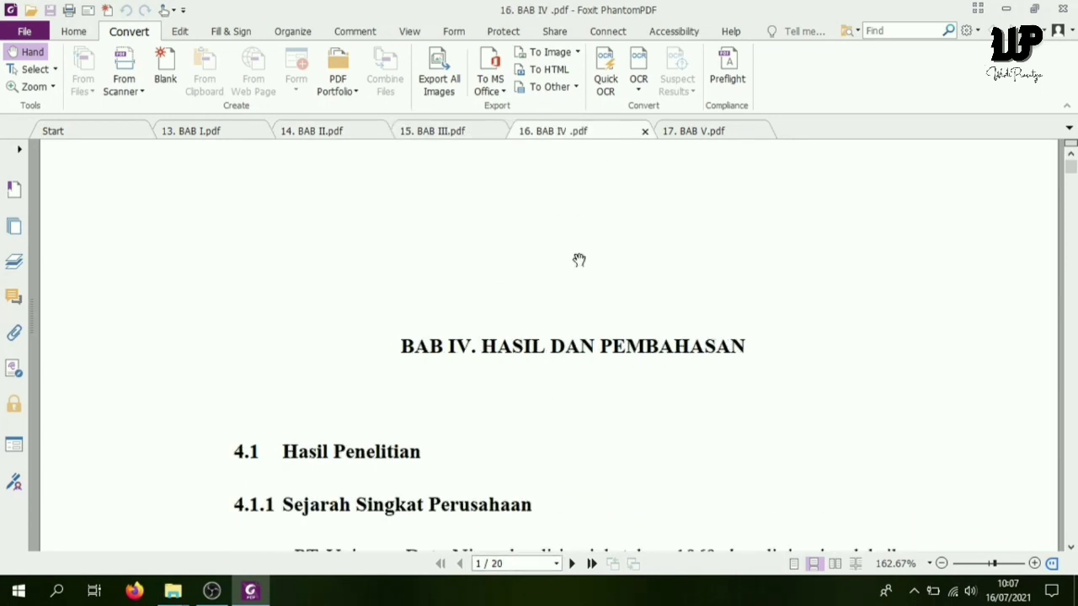
left_click(699, 128)
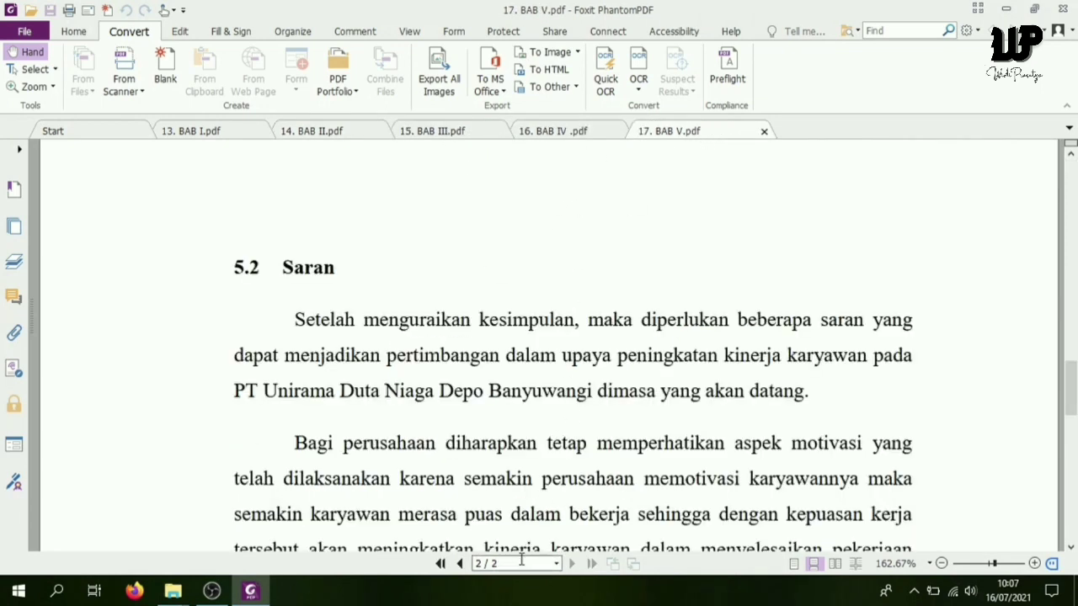
scroll(507, 292, "up", 3)
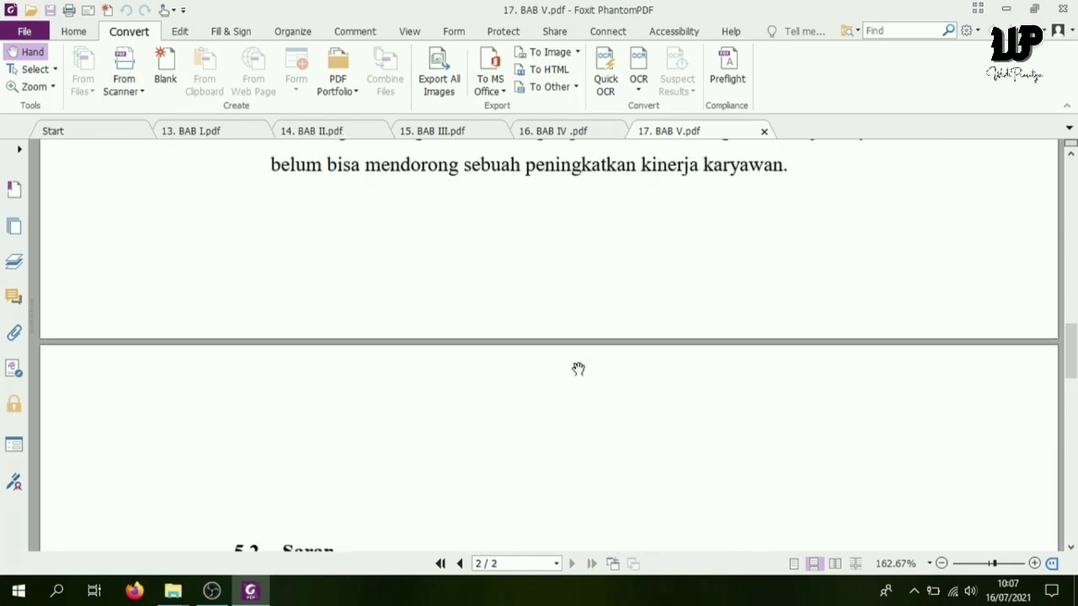
scroll(577, 368, "down", 6)
scroll(571, 364, "up", 2)
scroll(570, 363, "up", 15)
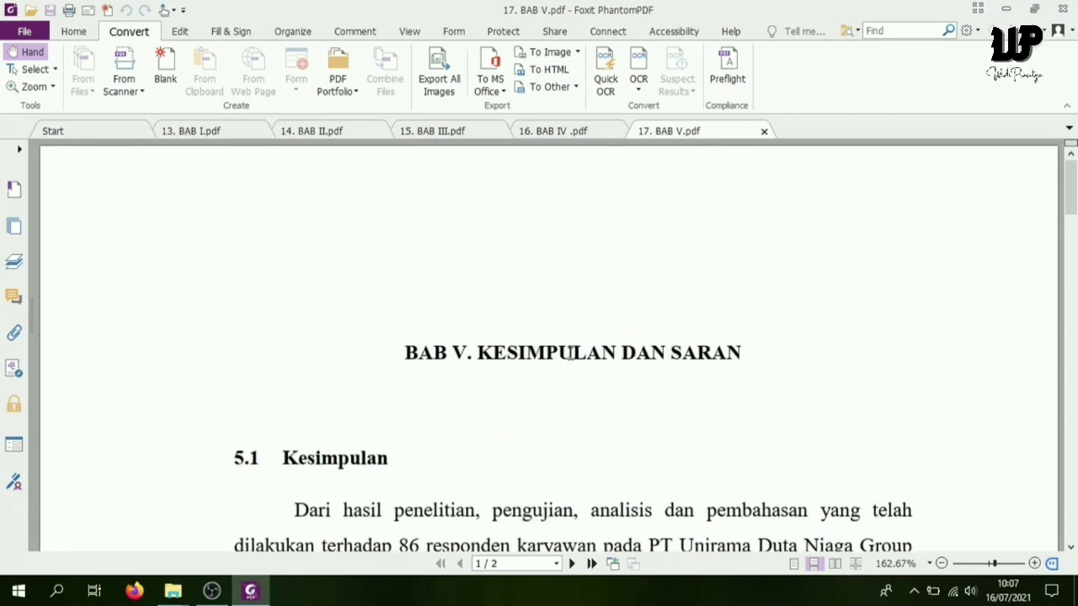
scroll(568, 354, "down", 2)
scroll(568, 353, "up", 2)
Start inserting pages from file into 17. BAB V, adding the PDFs 13. BAB I, 14. BAB II, 15. BAB III and 16. BAB IV.
left_click(292, 34)
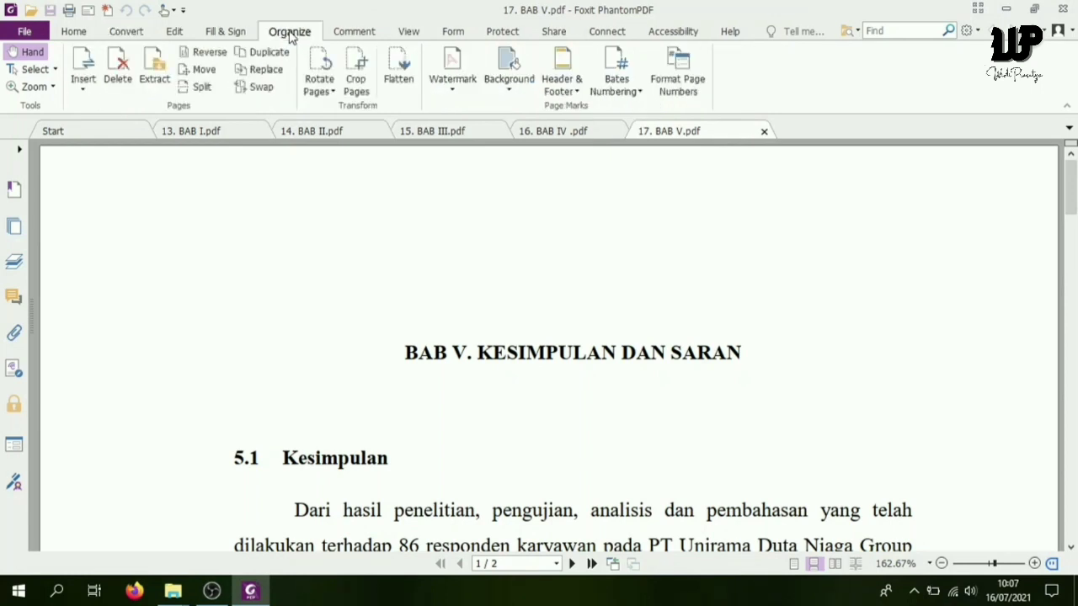
left_click(82, 93)
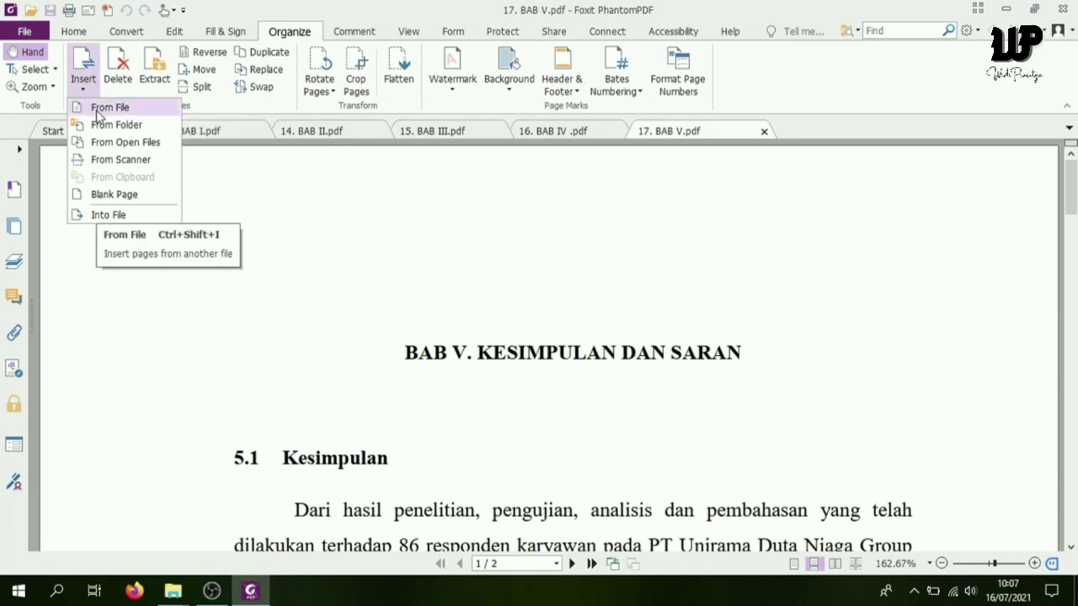
left_click(101, 109)
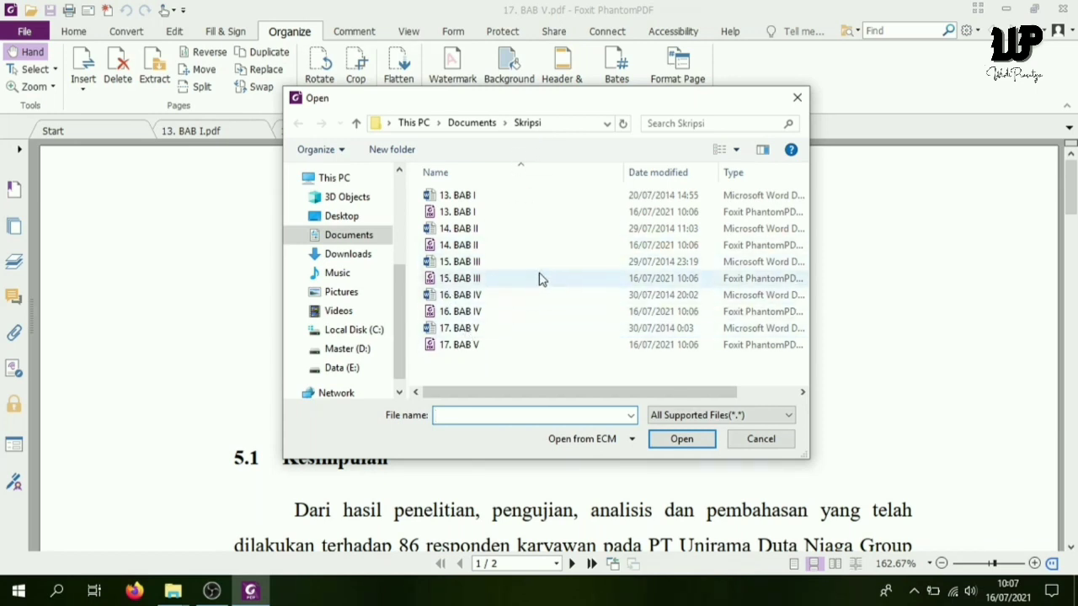
left_click(469, 214)
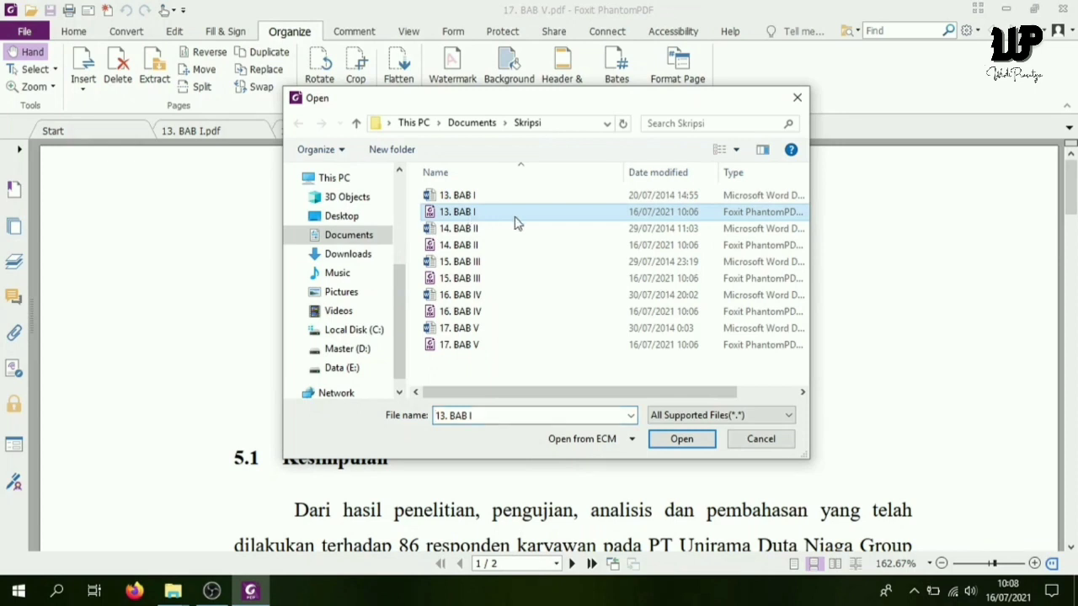
left_click(470, 246, "ctrl")
left_click(468, 279, "ctrl")
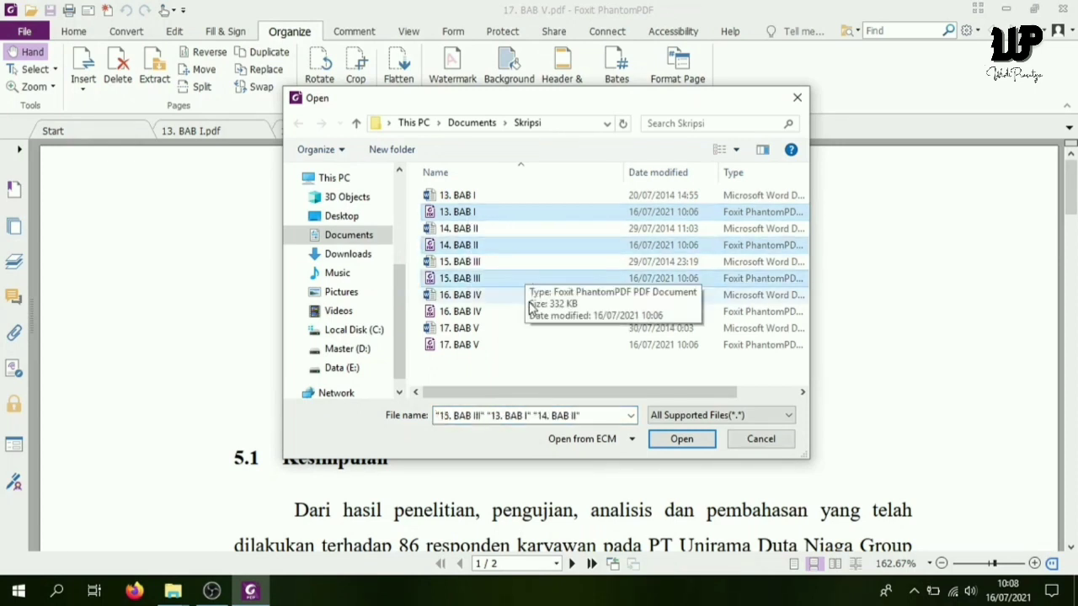
left_click(472, 313, "ctrl")
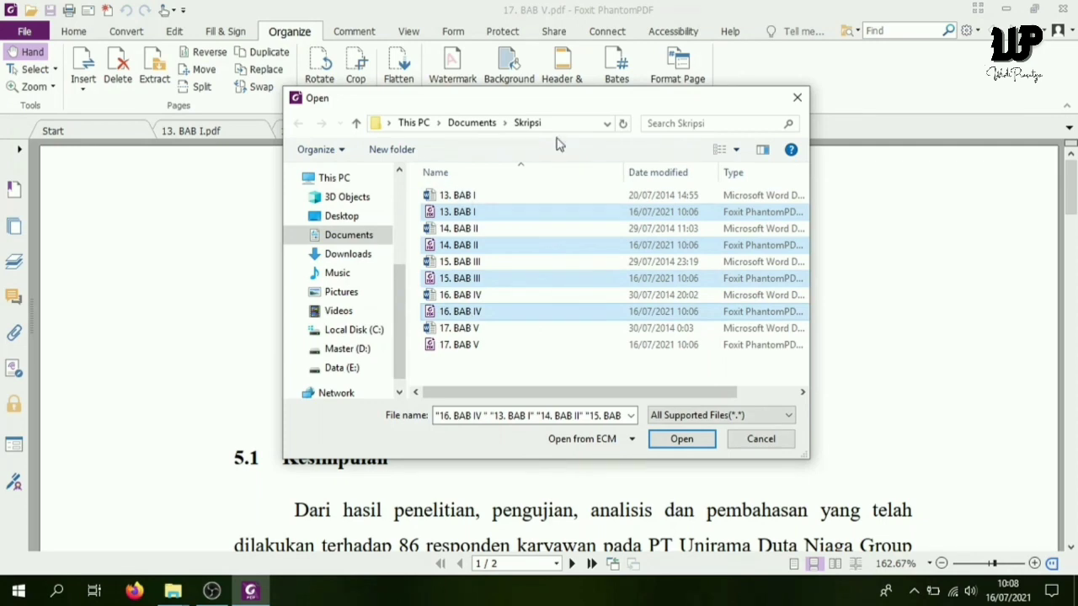
left_click(682, 439)
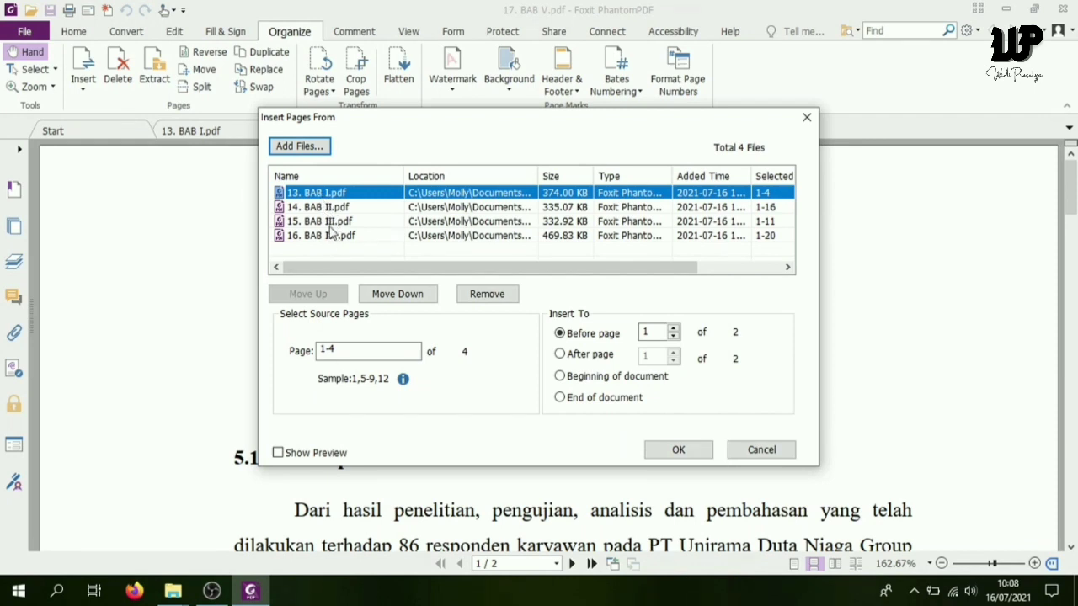
Try reordering the insert list by moving 16. BAB IV to the first place and back to the last.
left_click(333, 238)
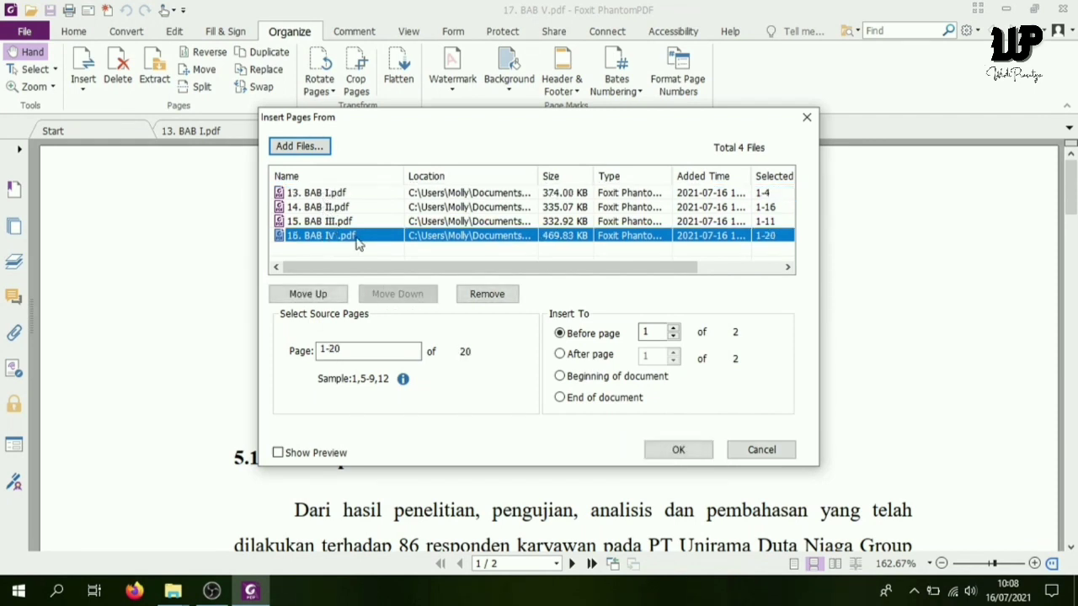
left_click(310, 297)
left_click(309, 296)
left_click(310, 296)
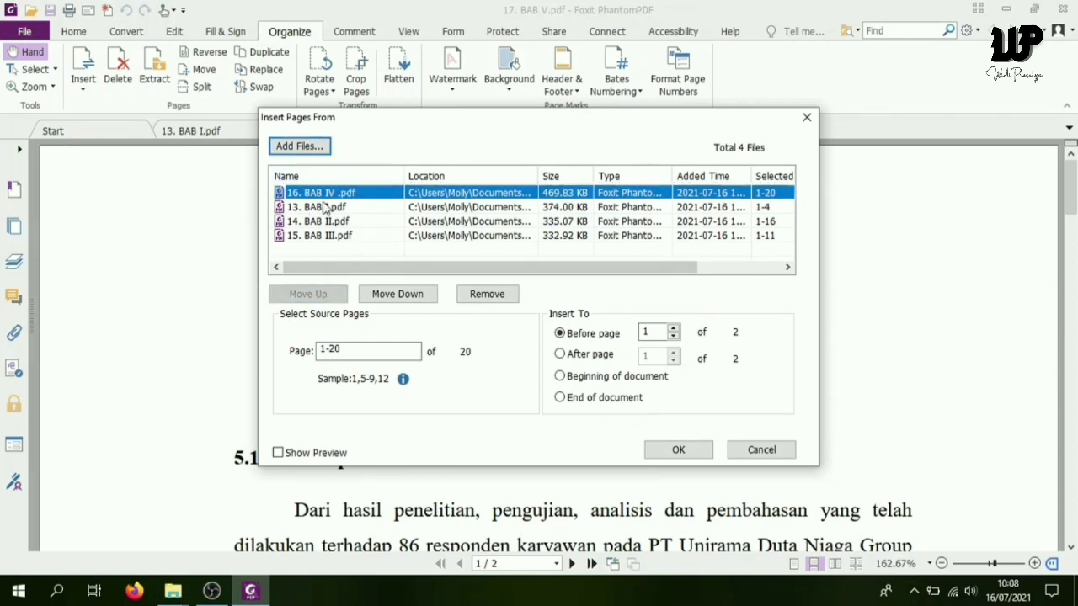
left_click(403, 296)
left_click(403, 297)
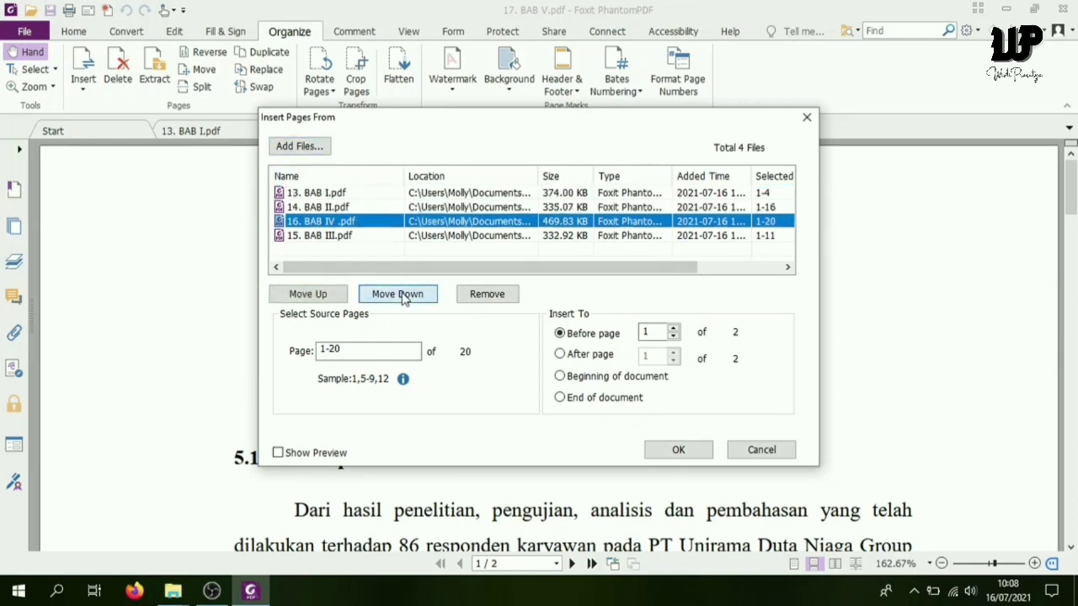
left_click(403, 297)
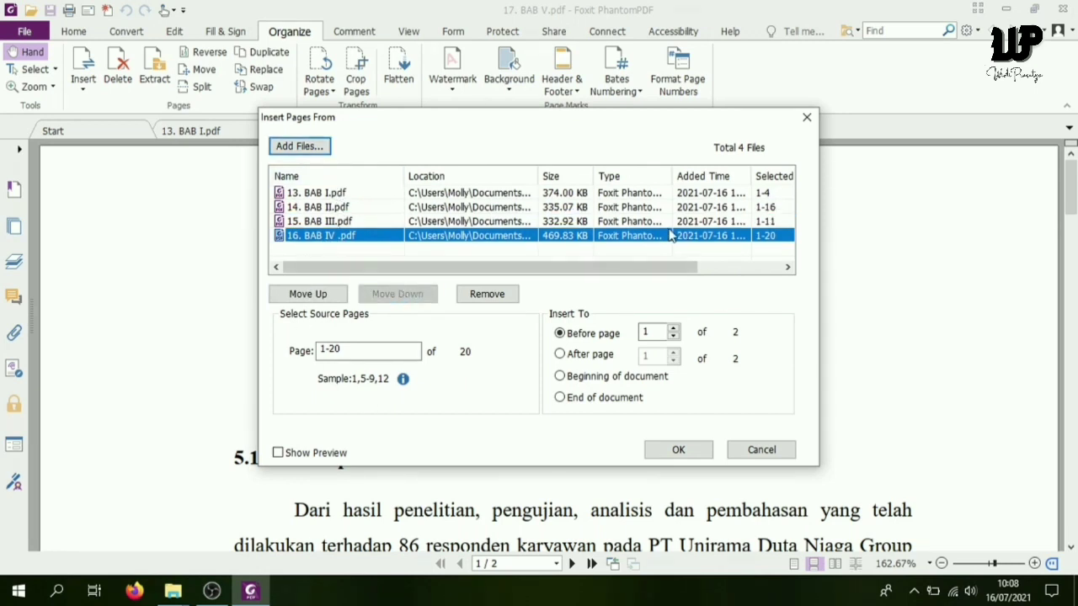
Insert the four listed chapter files before page 1 of the BAB V document.
left_click(685, 449)
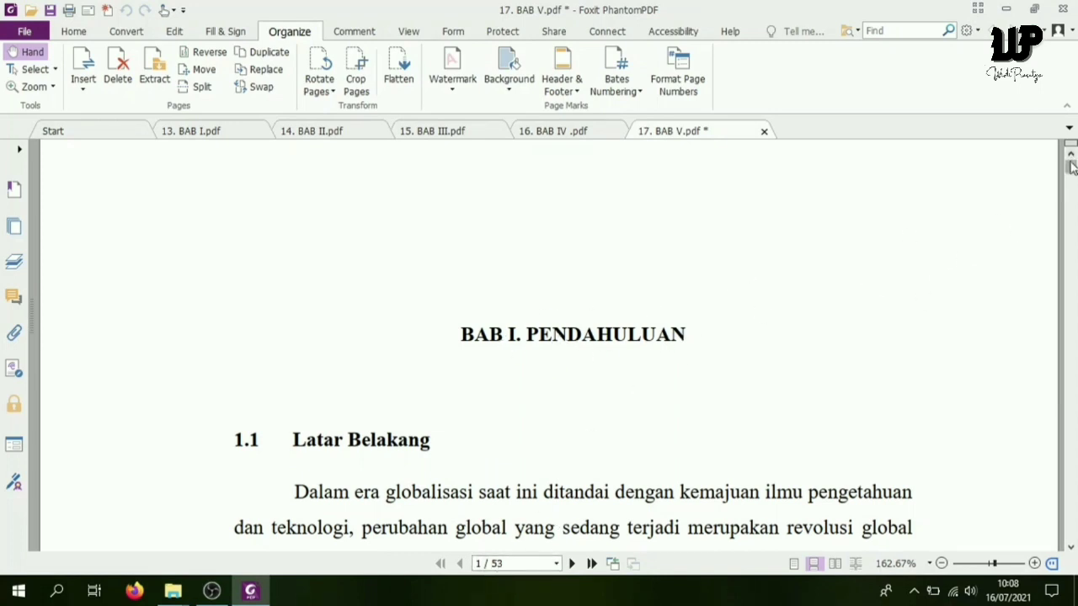
Examine the chapter order in the merged document, browsing the BAB I and BAB II pages and returning to page 1.
left_click_drag(1071, 168, 1069, 244)
scroll(873, 272, "up", 8)
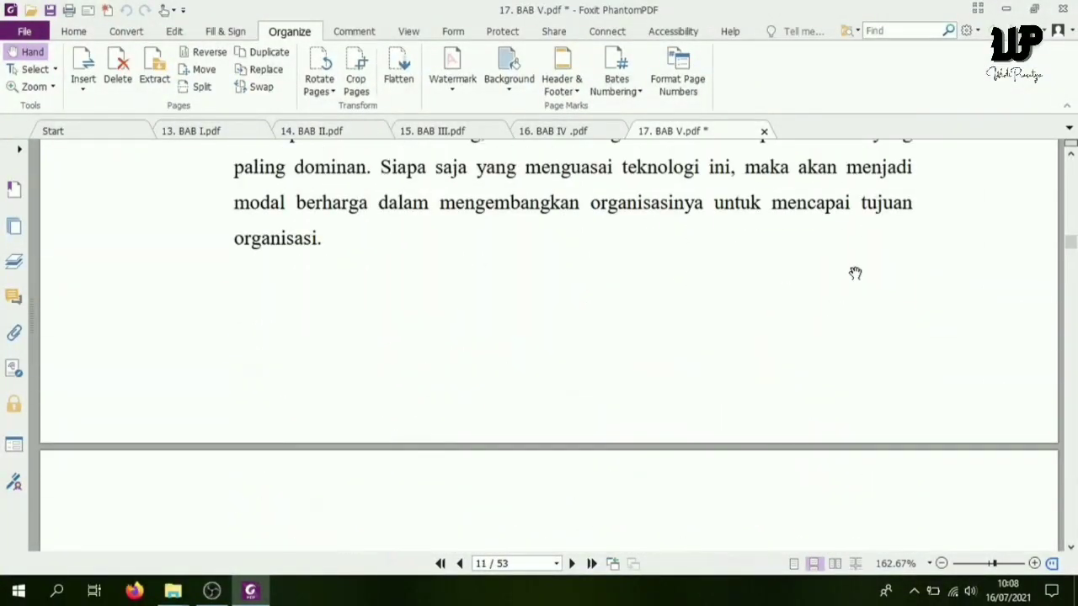
scroll(855, 273, "up", 10)
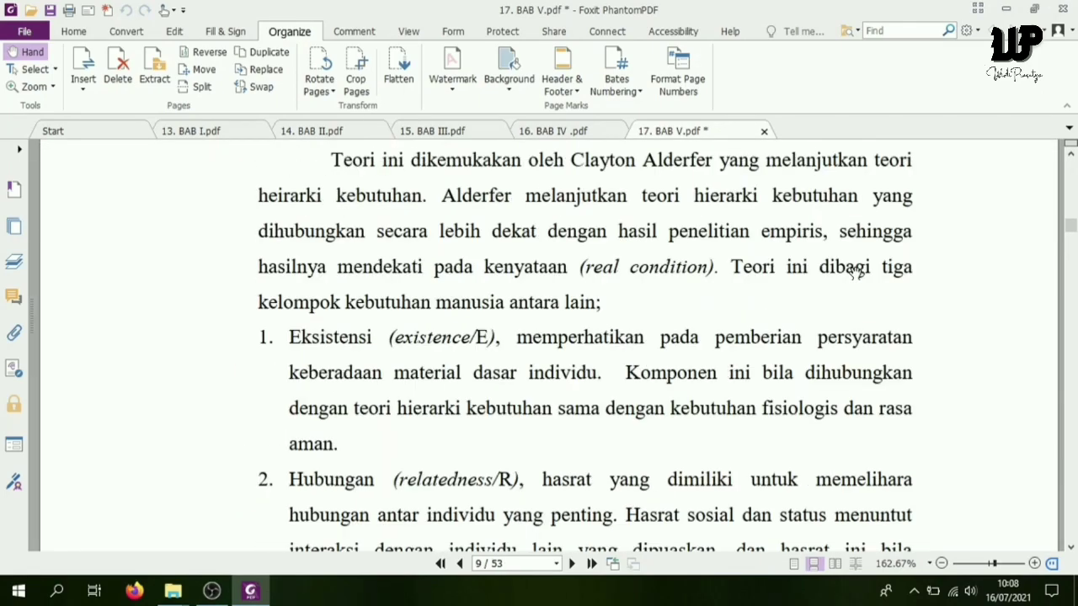
scroll(855, 272, "up", 15)
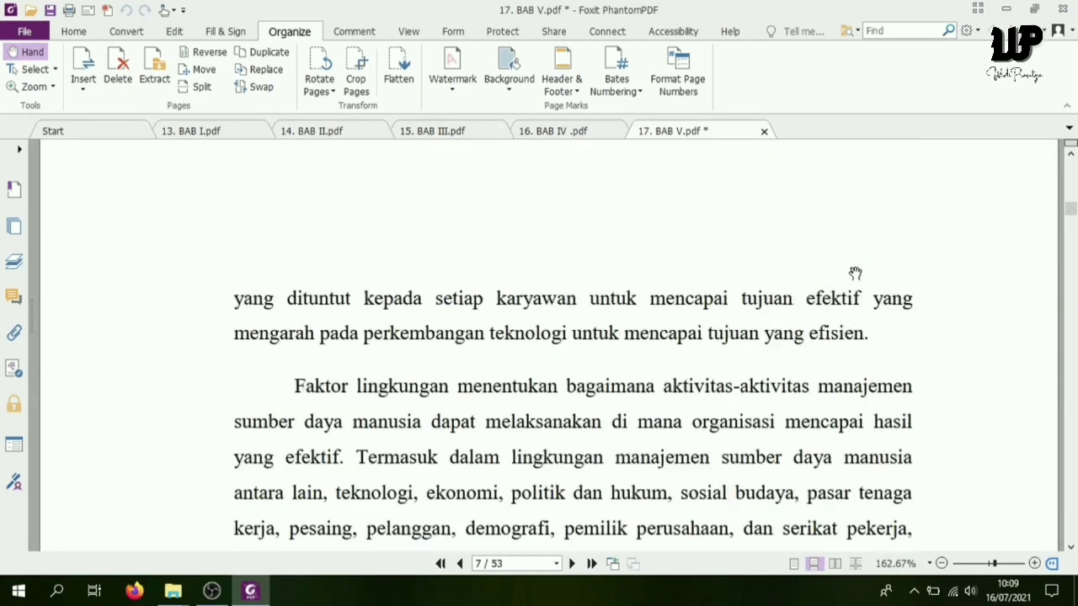
scroll(855, 272, "up", 8)
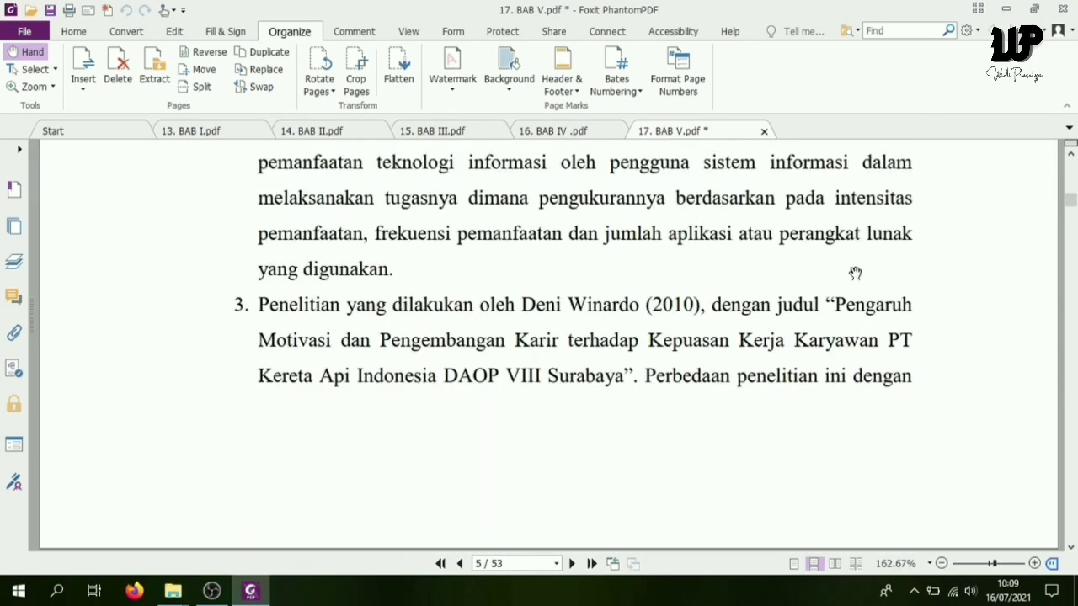
scroll(855, 273, "down", 5)
scroll(855, 273, "up", 10)
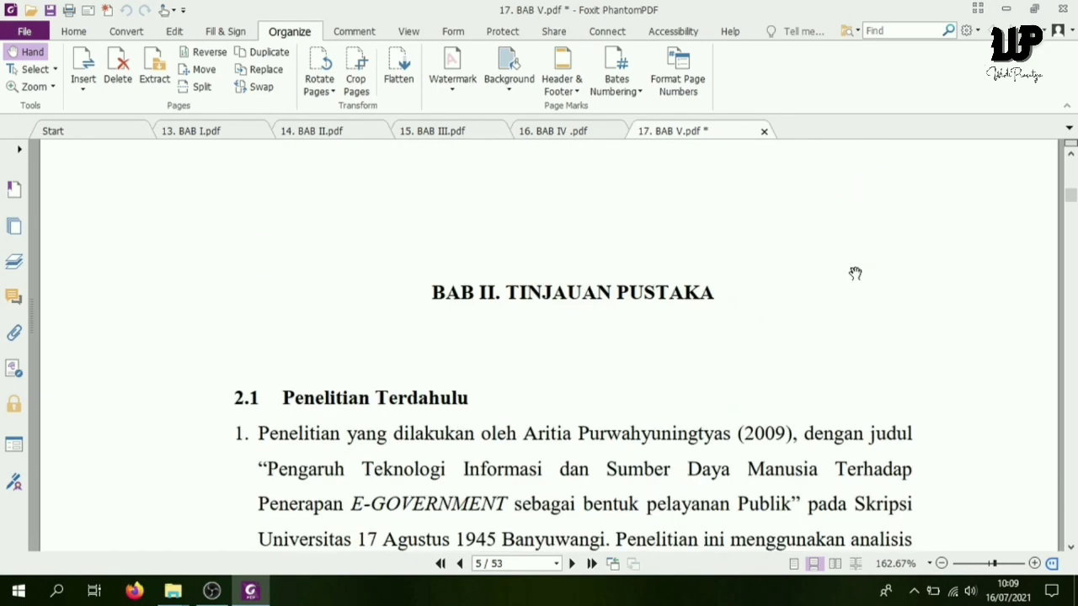
scroll(855, 273, "down", 20)
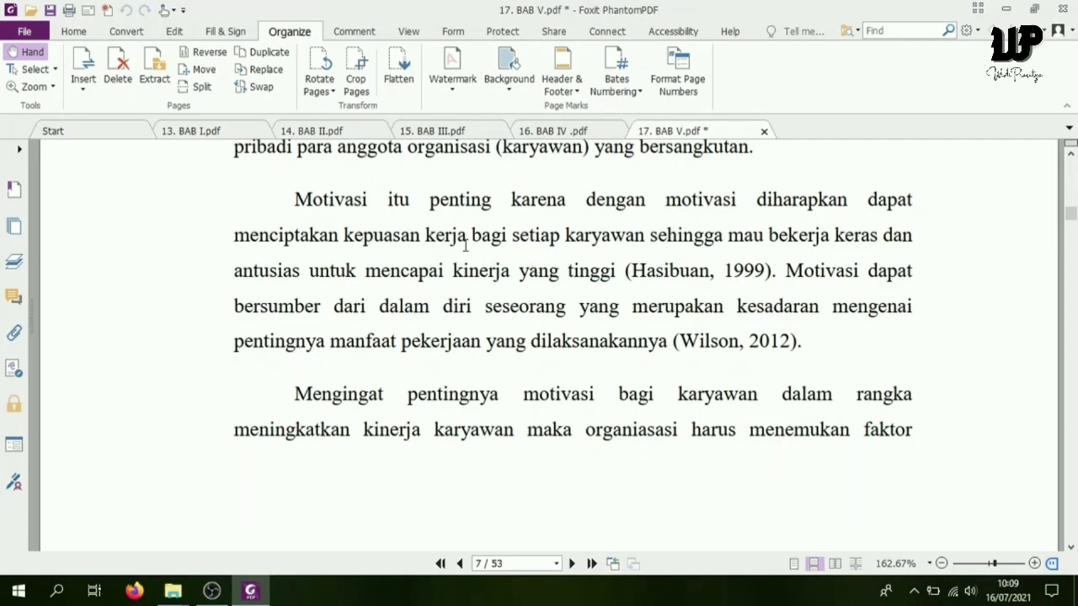
left_click_drag(1074, 221, 1072, 175)
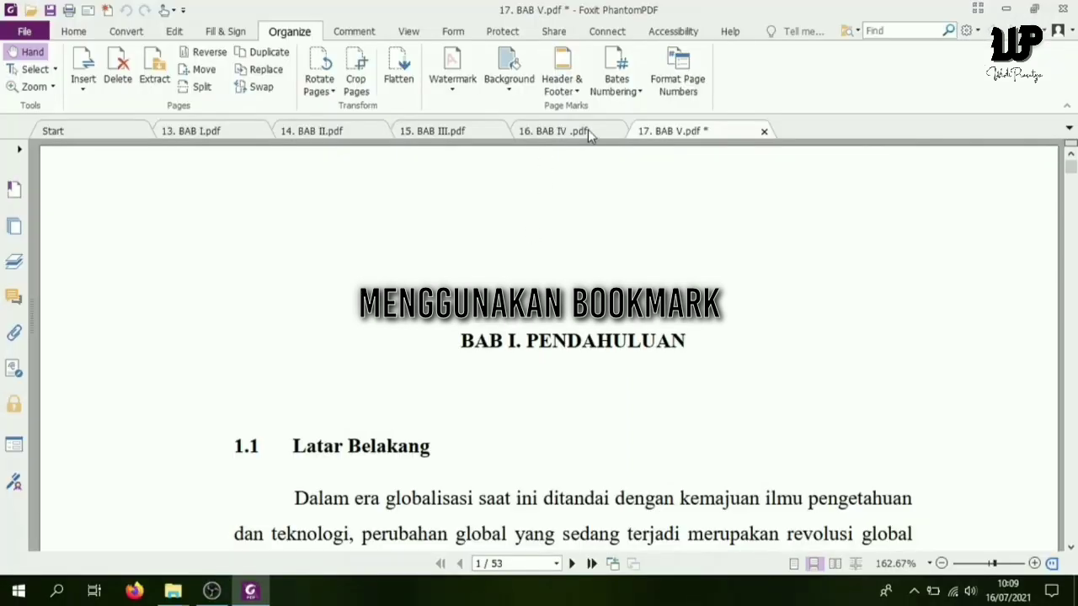
Close the separate BAB IV, BAB III, BAB II and BAB I PDFs, keeping only the merged document open.
left_click(588, 136)
left_click(645, 132)
left_click(443, 133)
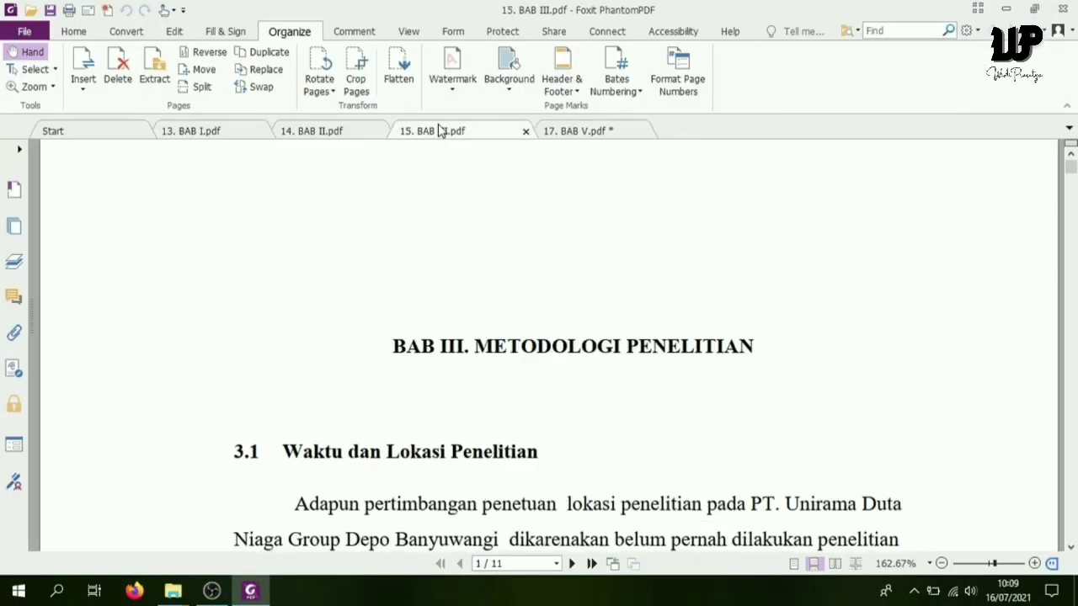
left_click(525, 132)
left_click(356, 133)
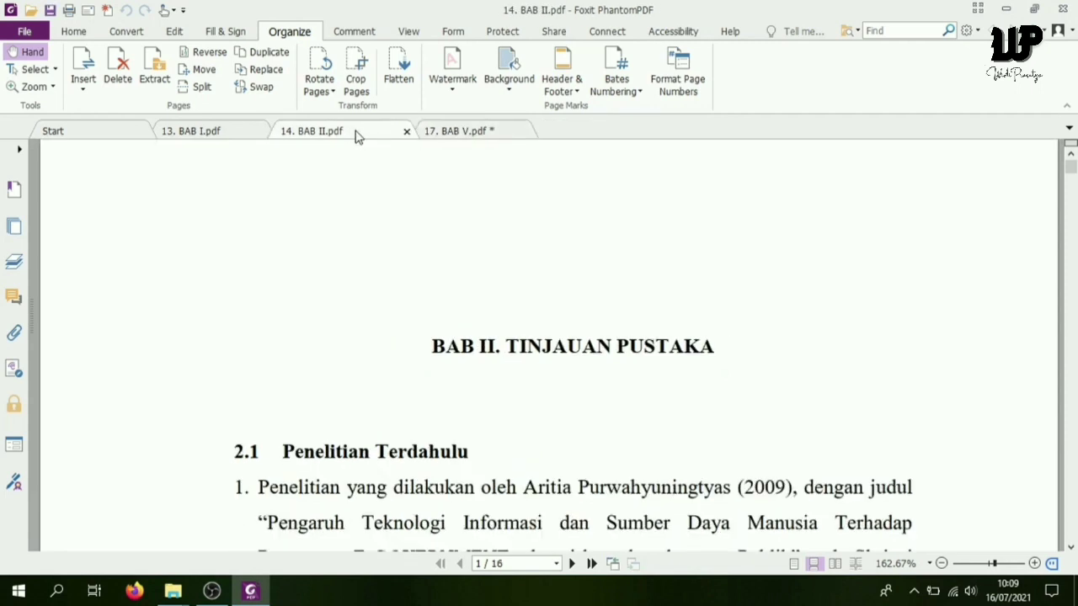
left_click(406, 131)
left_click(255, 135)
left_click(288, 131)
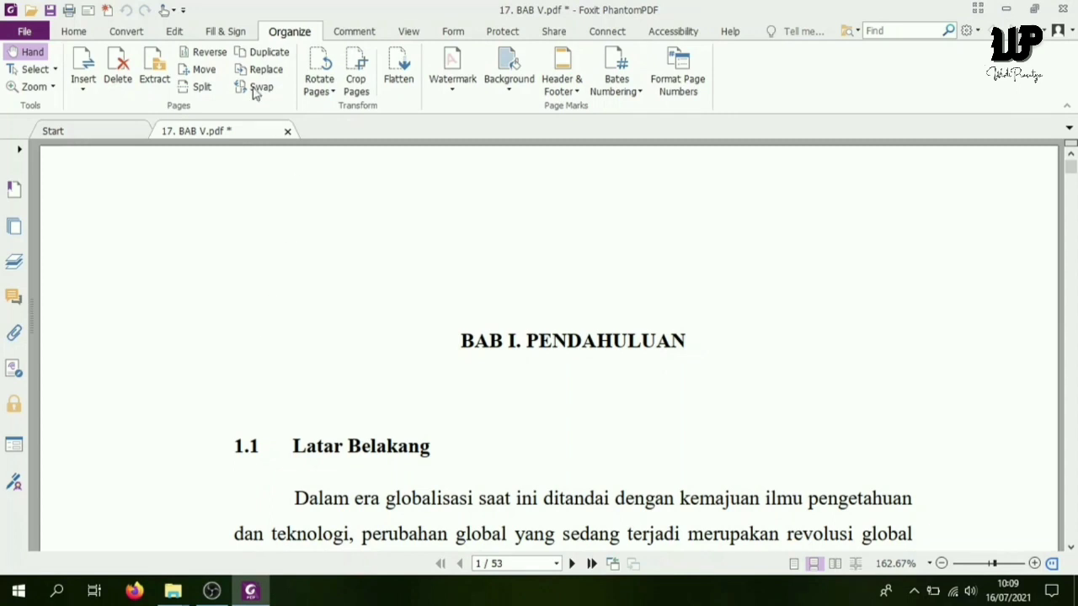
Show the bookmarks list and bookmark the BAB I. PENDAHULUAN heading on page 1 under its own text.
left_click(20, 154)
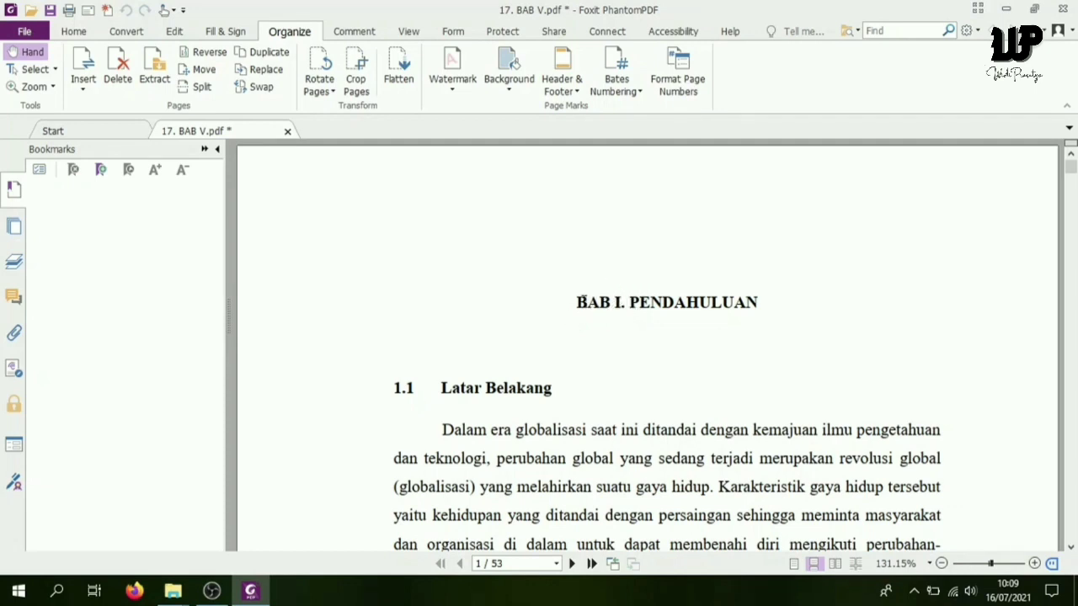
left_click_drag(598, 302, 721, 301)
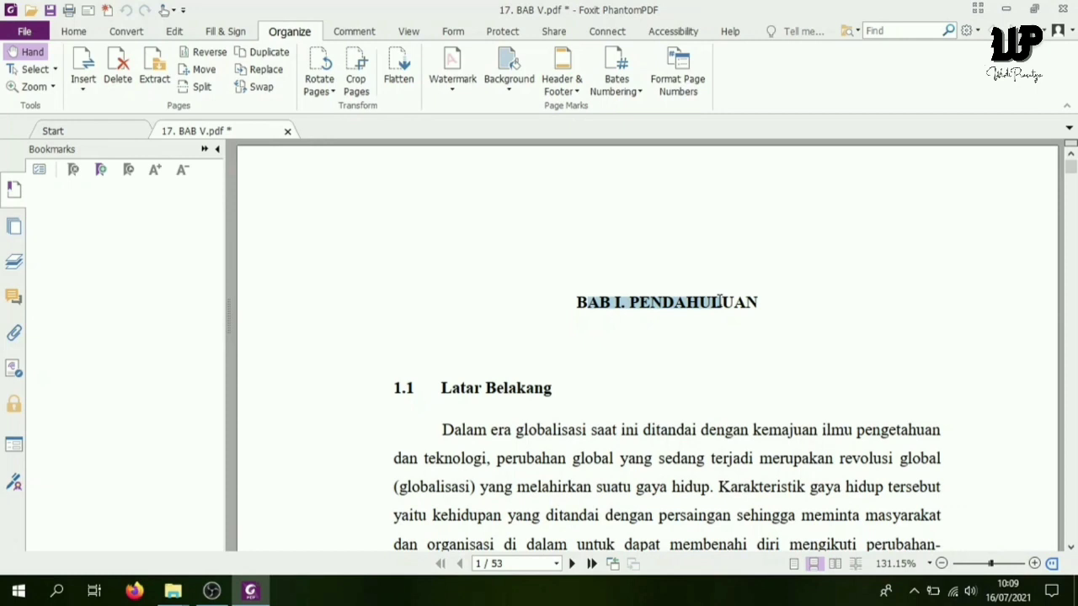
left_click(582, 308)
left_click_drag(581, 307, 758, 301)
right_click(672, 305)
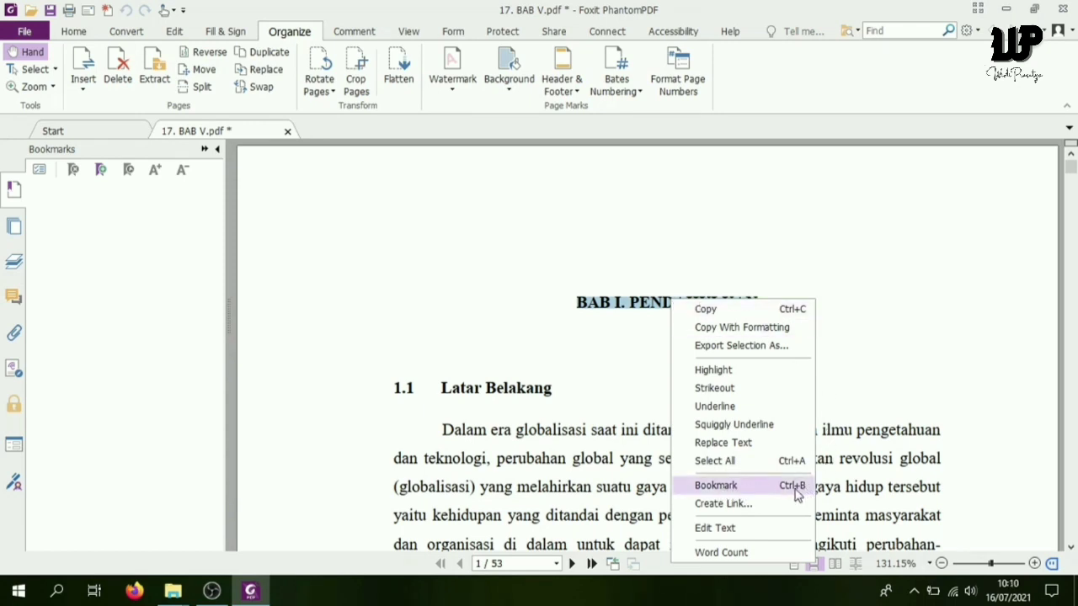
left_click(722, 488)
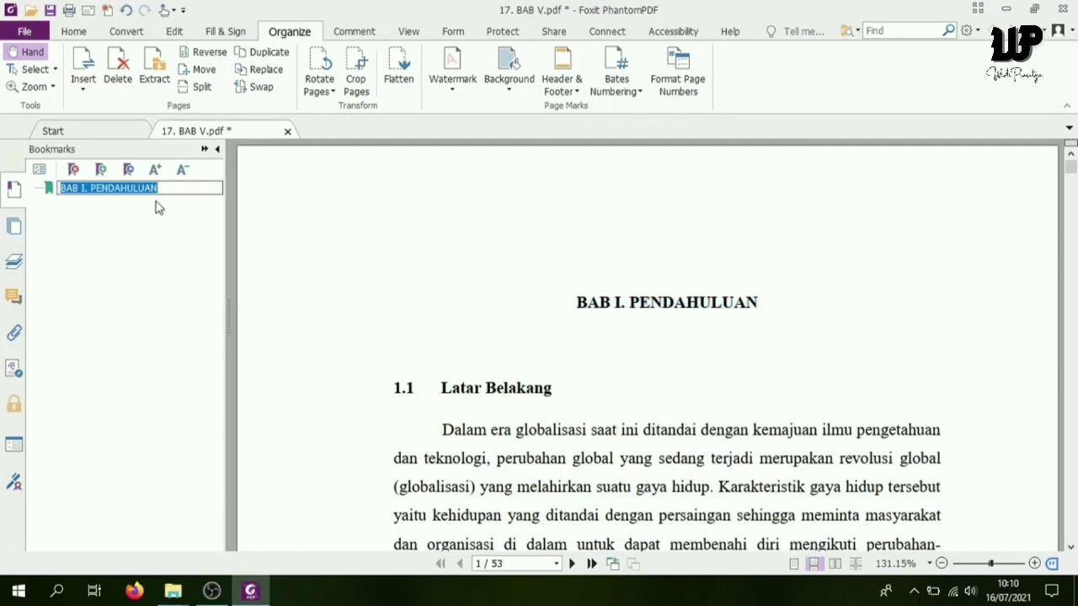
left_click(469, 391)
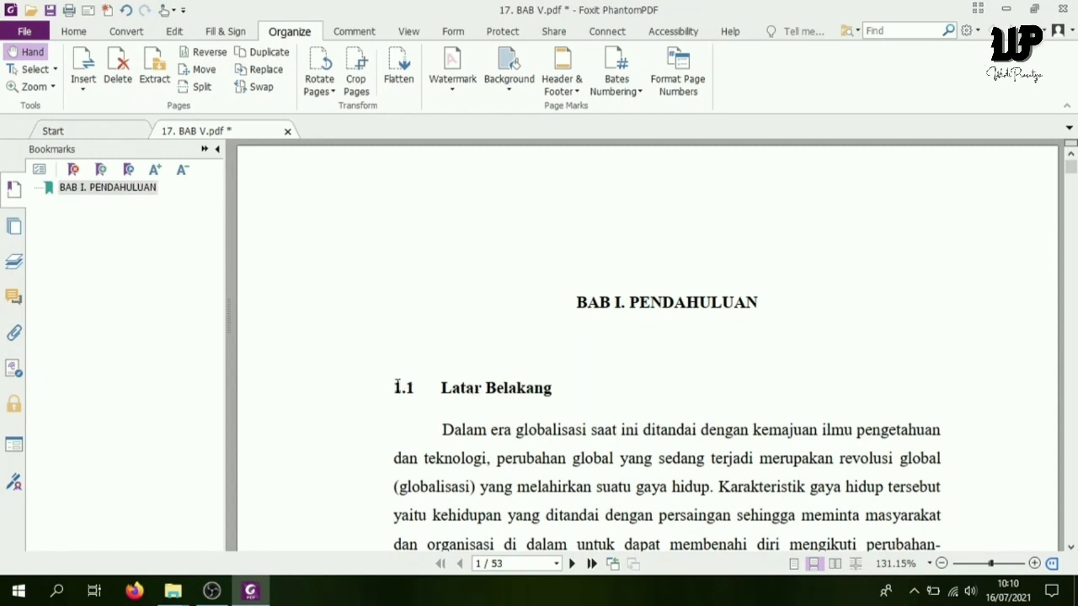
Bookmark the headings 1.1 Latar Belakang on page 1 and 1.2 Rumusan Masalah on page 3 under their own text.
left_click_drag(396, 387, 552, 389)
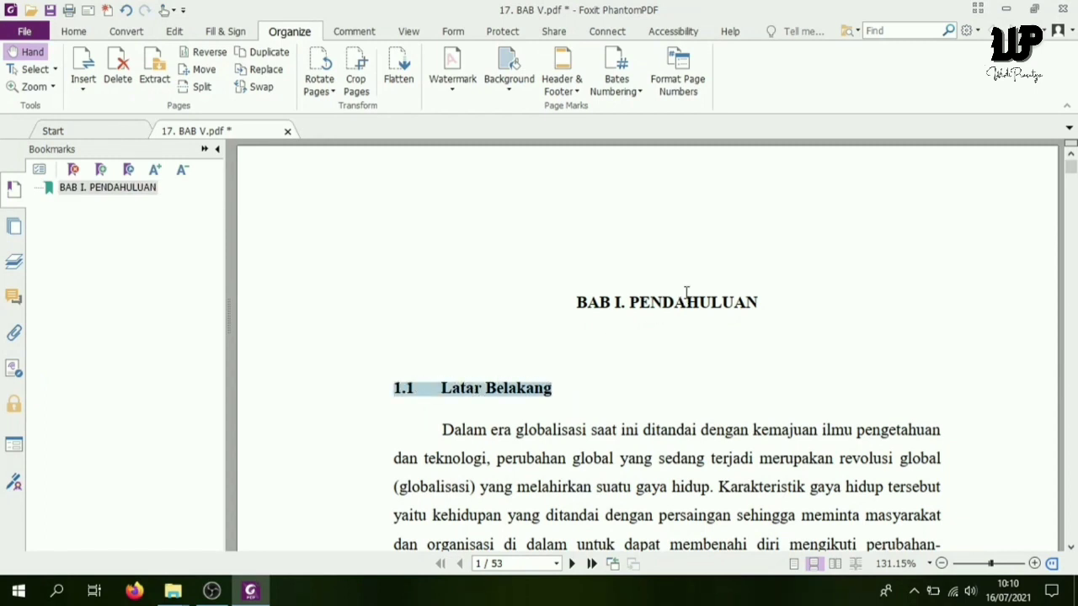
key("ctrl+b")
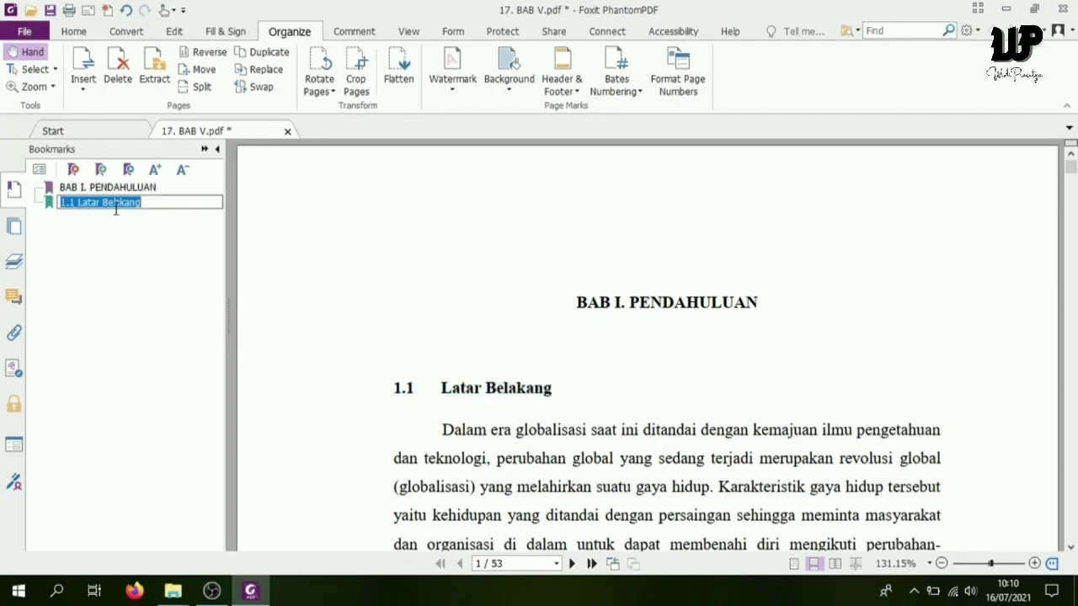
scroll(370, 384, "down", 15)
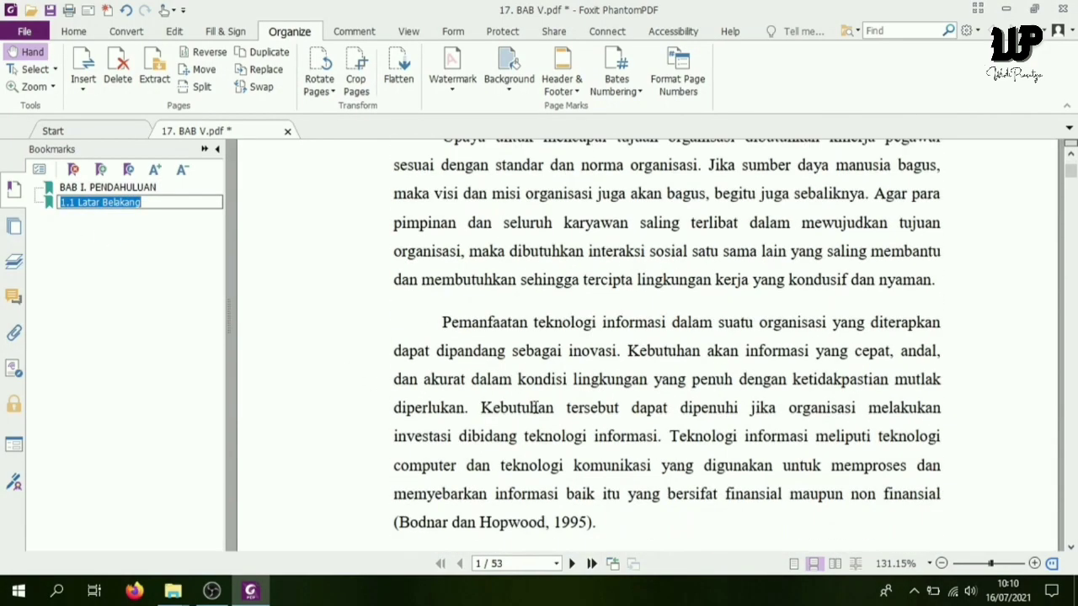
scroll(535, 407, "down", 15)
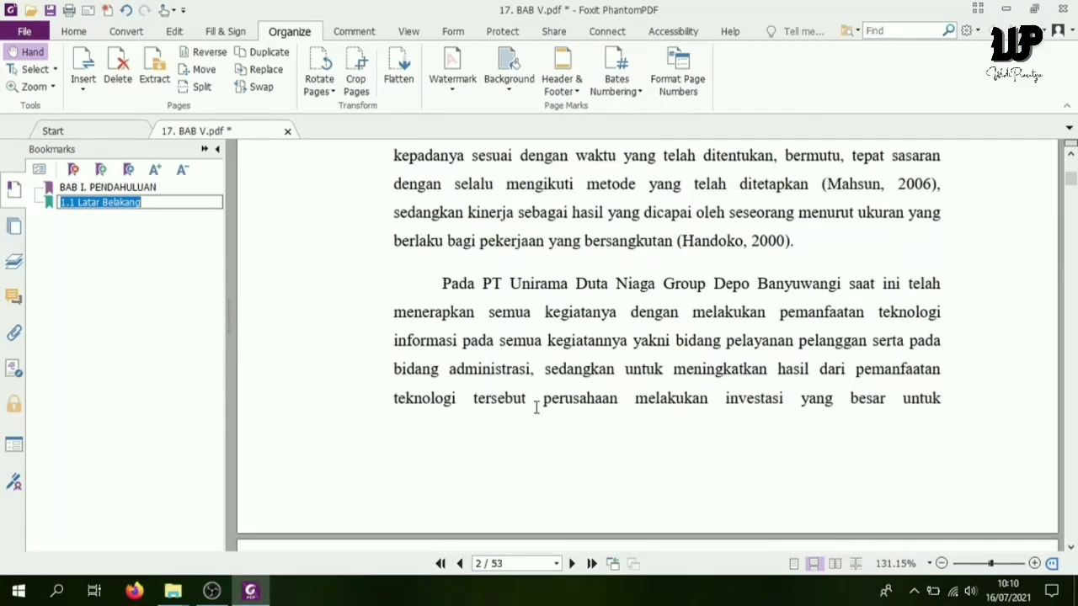
scroll(536, 407, "down", 8)
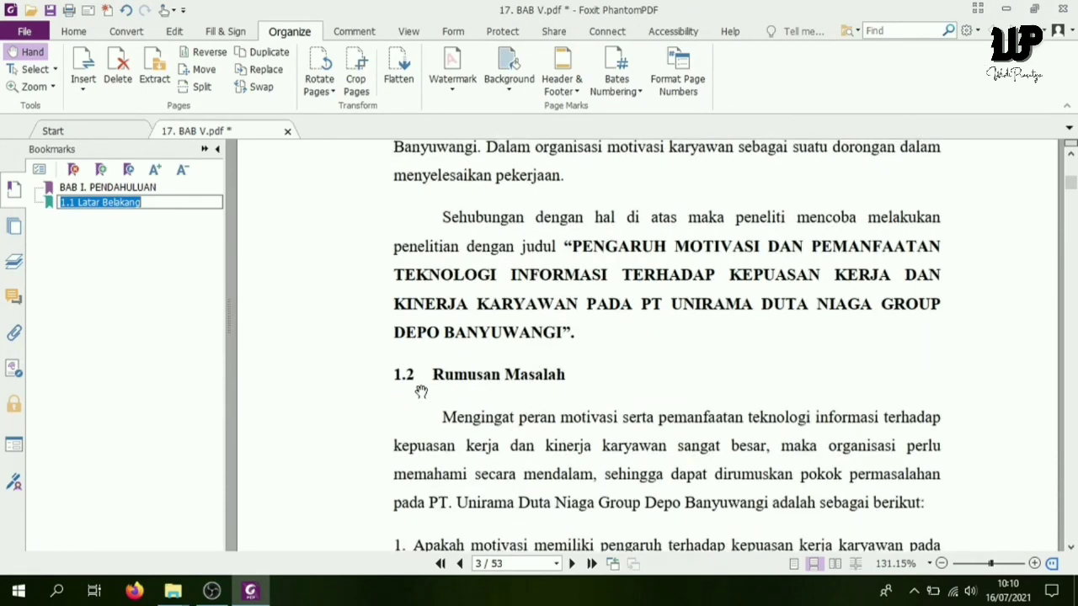
left_click(402, 375)
left_click_drag(396, 374, 573, 383)
key("ctrl+b")
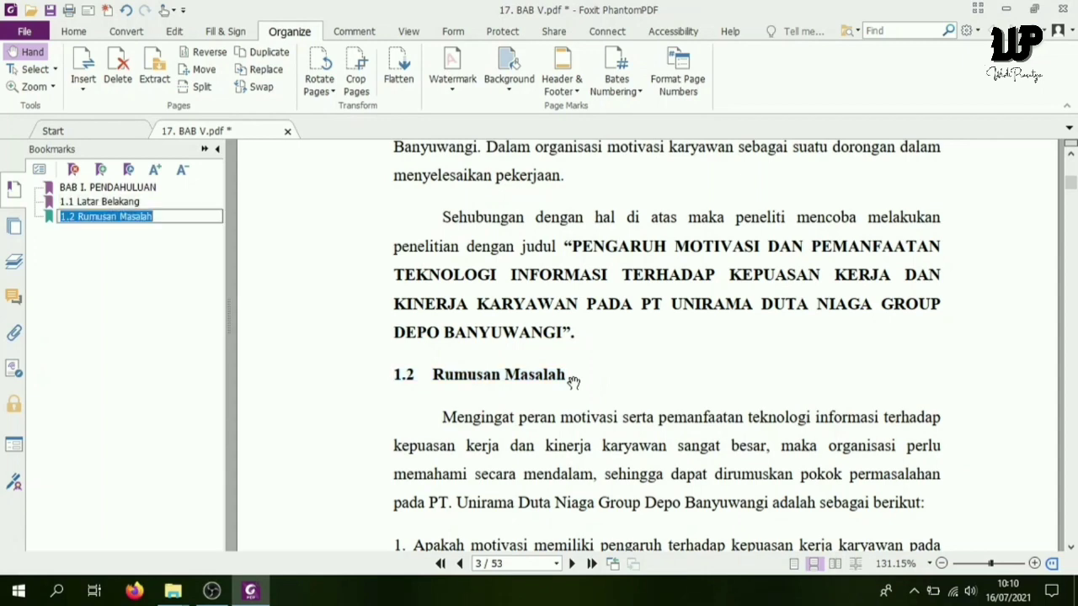
Bookmark the headings 1.3 Tujuan Penelitian and 1.4 Batasan Masalah on page 4 under their own text.
scroll(633, 389, "down", 10)
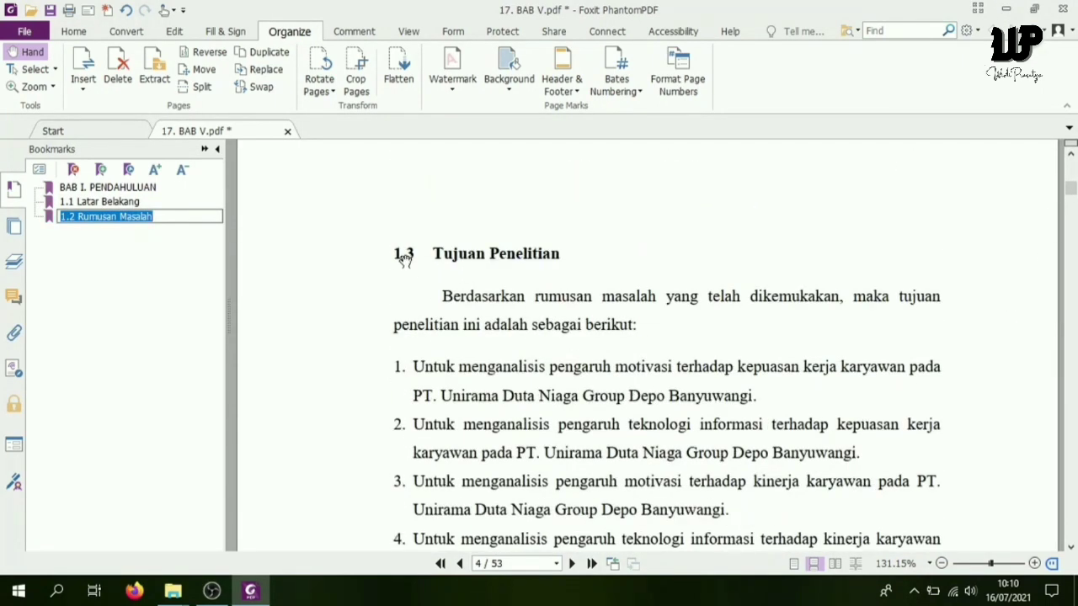
left_click(397, 252)
left_click_drag(401, 252, 561, 254)
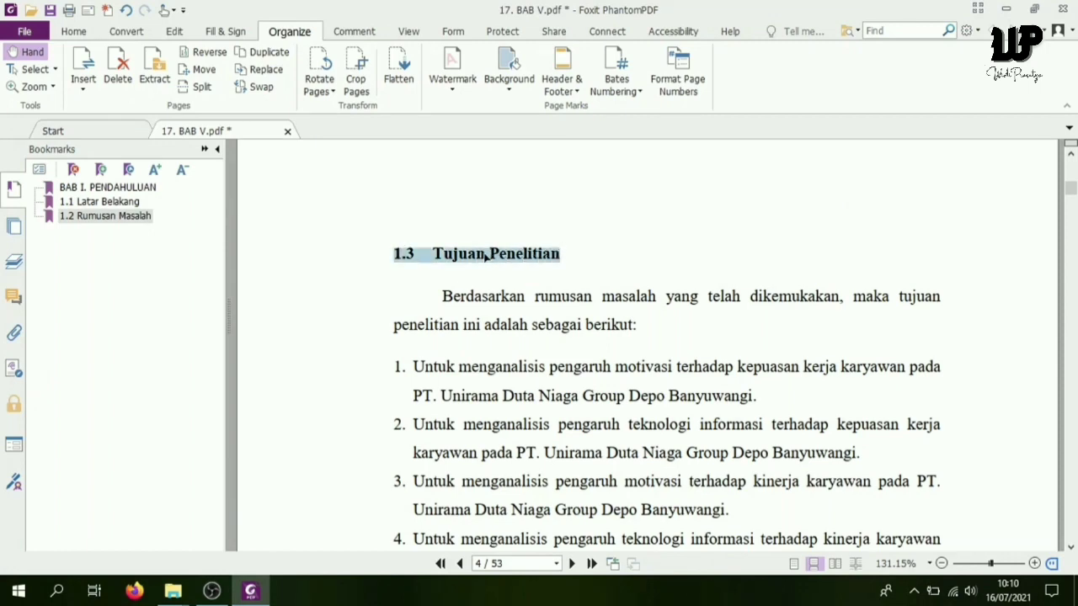
key("ctrl+b")
scroll(526, 361, "down", 3)
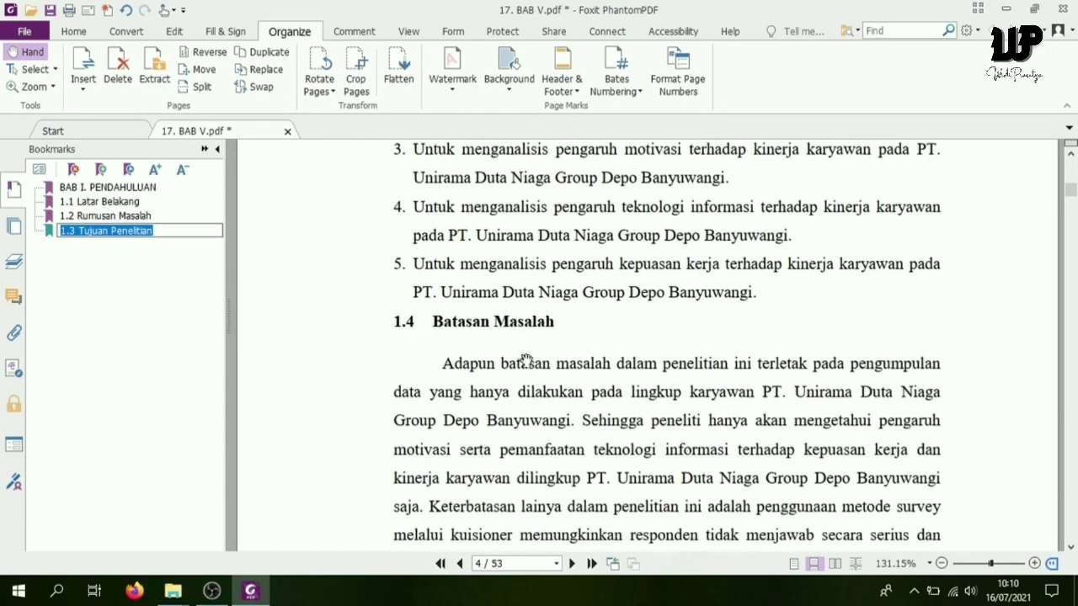
double_click(397, 323)
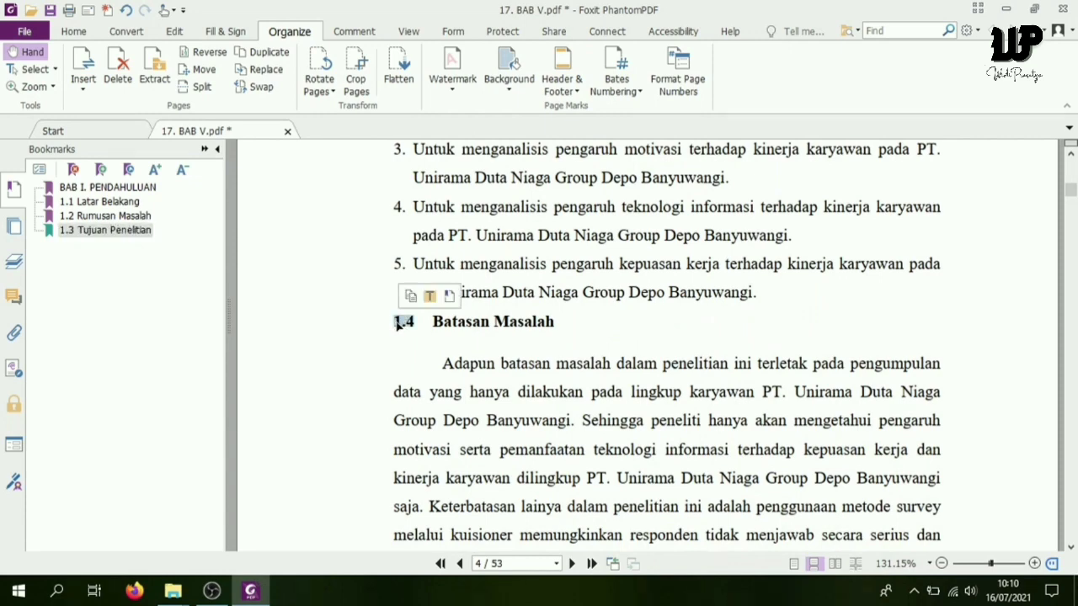
left_click(407, 325)
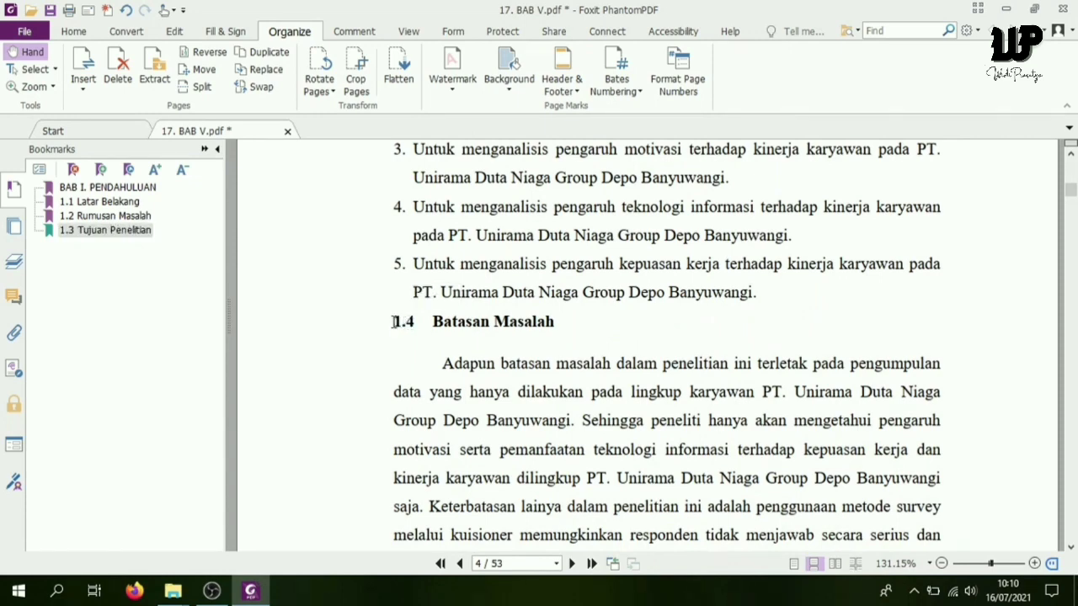
left_click_drag(393, 322, 564, 321)
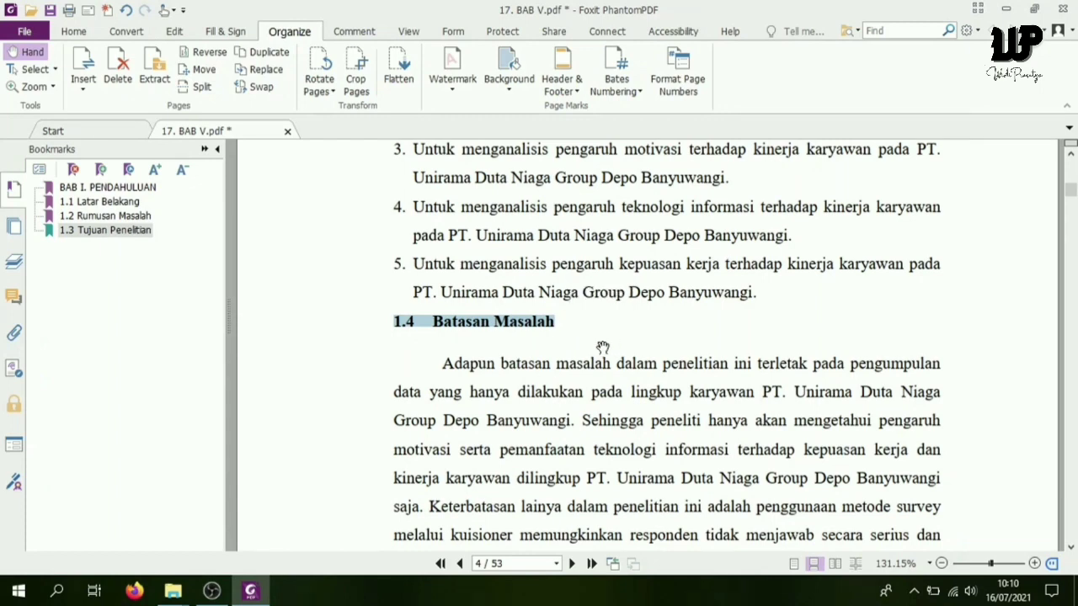
key("ctrl+b")
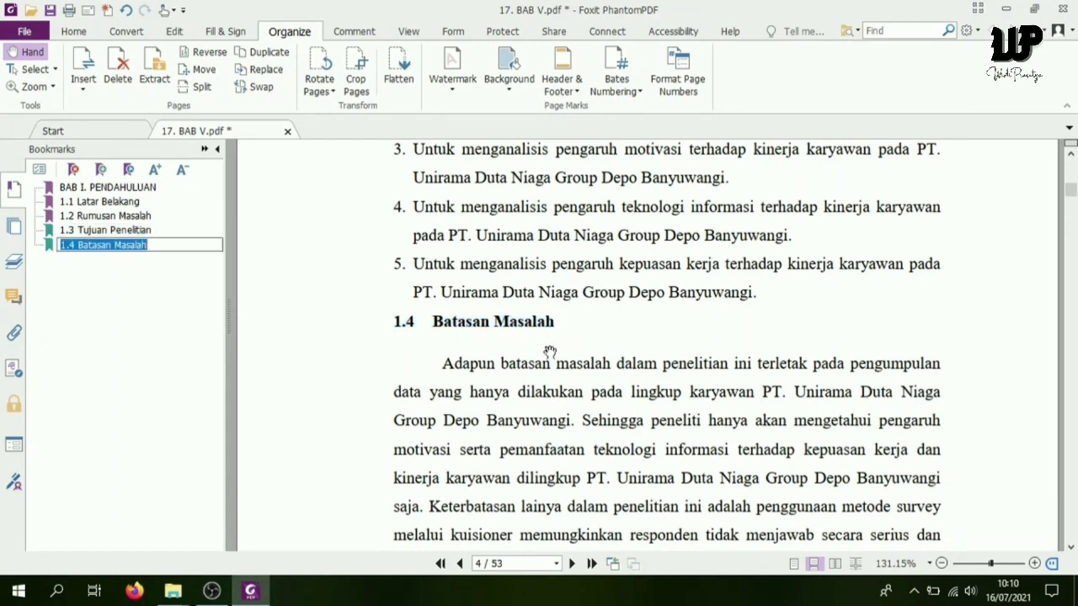
Bookmark heading 1.5 Manfaat Penelitian on page 4 and the BAB II. TINJAUAN PUSTAKA title on page 5 under their own text.
scroll(474, 362, "down", 5)
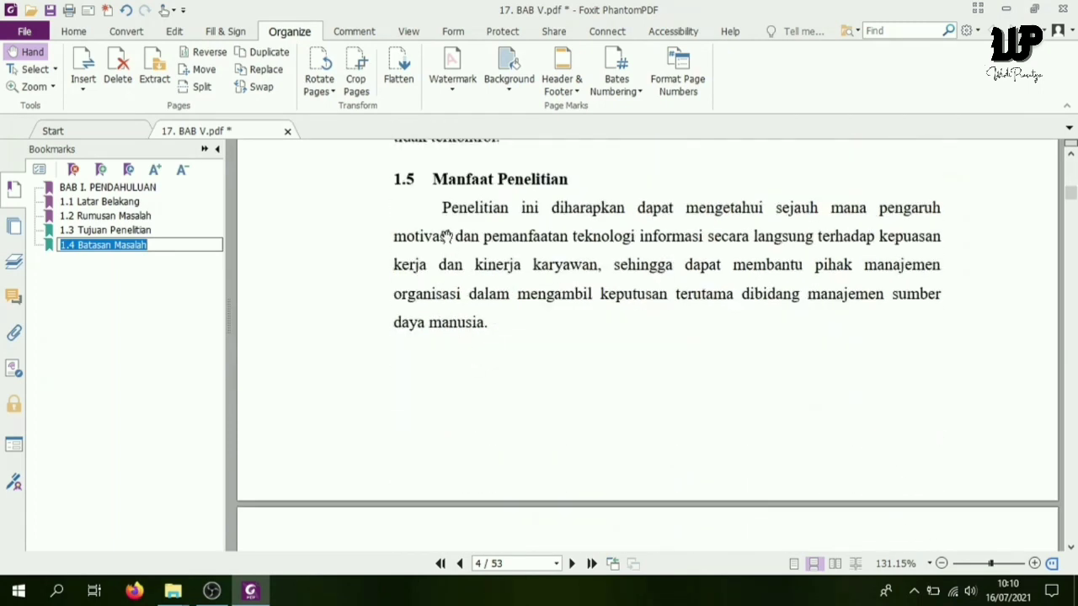
left_click_drag(412, 179, 578, 186)
left_click(400, 183)
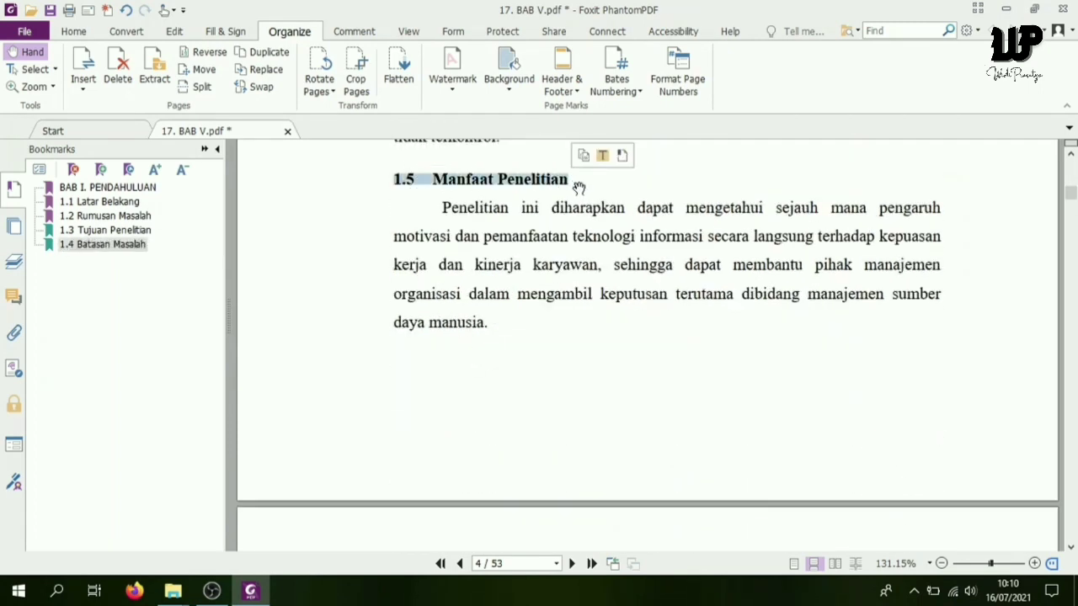
key("ctrl+b")
scroll(503, 387, "down", 5)
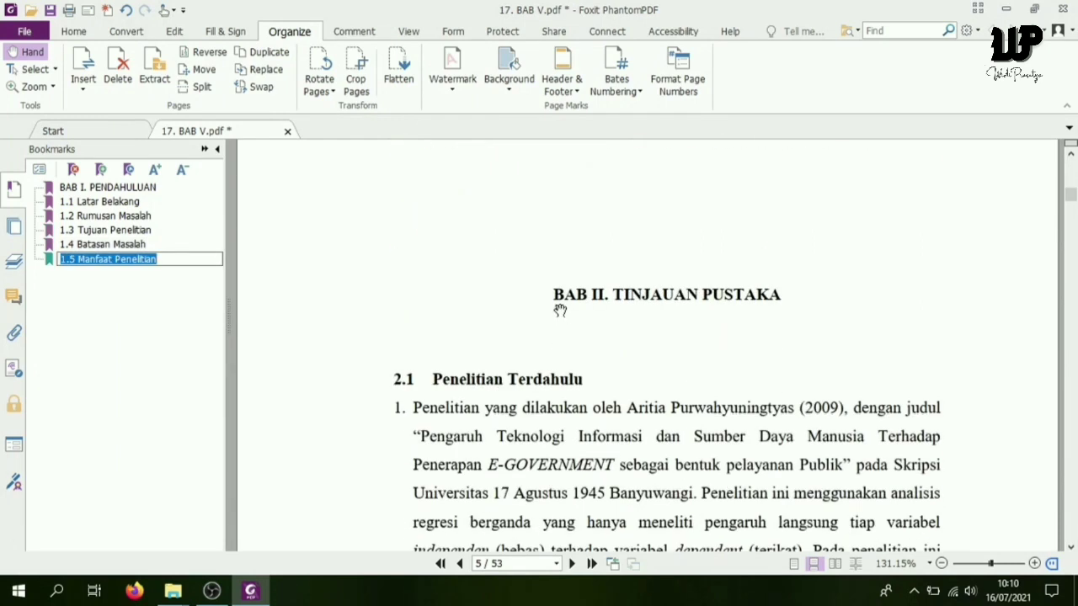
left_click(558, 301)
left_click_drag(553, 297, 780, 291)
key("ctrl+b")
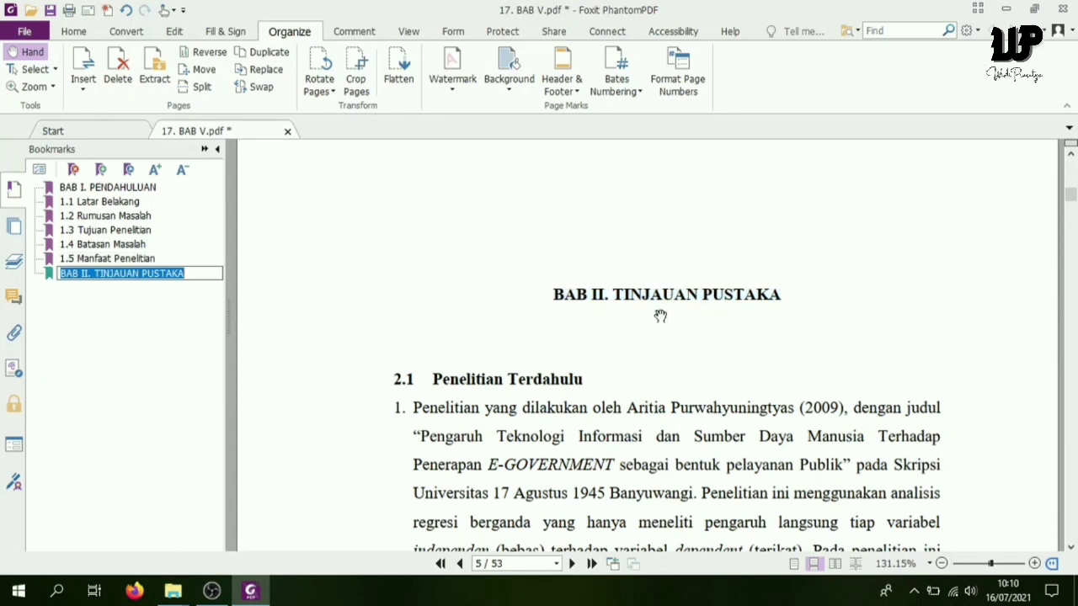
left_click(126, 347)
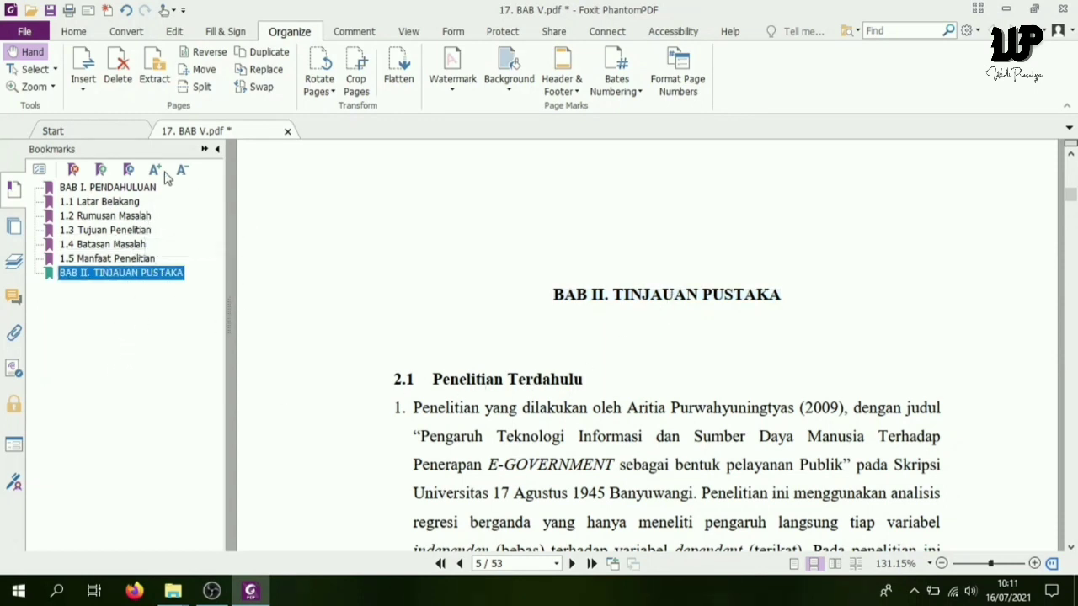
Check the bookmarks by jumping to 1.2 Rumusan Masalah and to 1.4 Batasan Masalah.
left_click(101, 217)
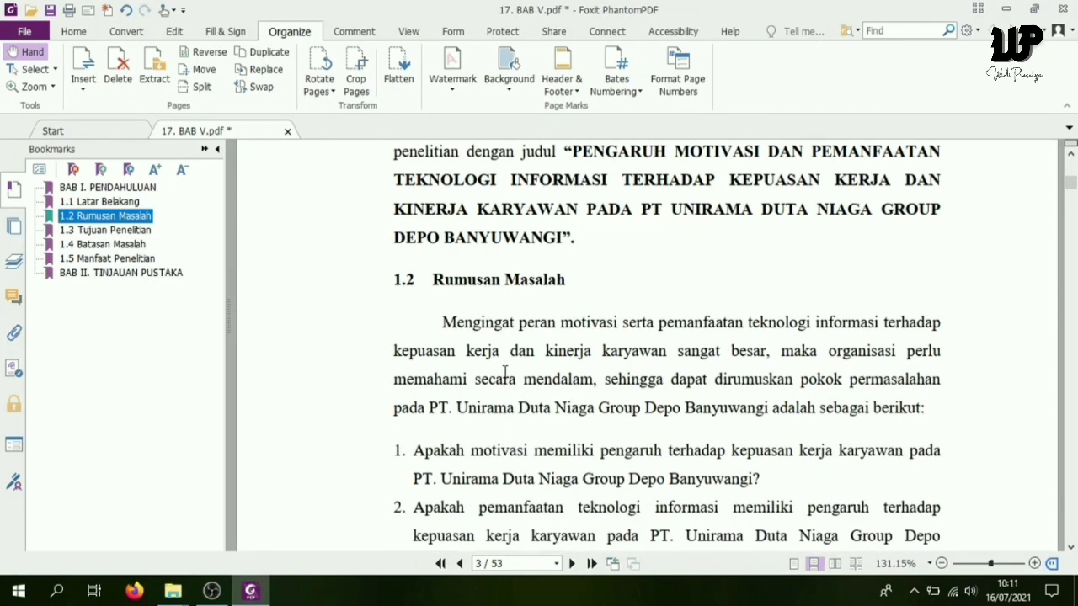
left_click(116, 246)
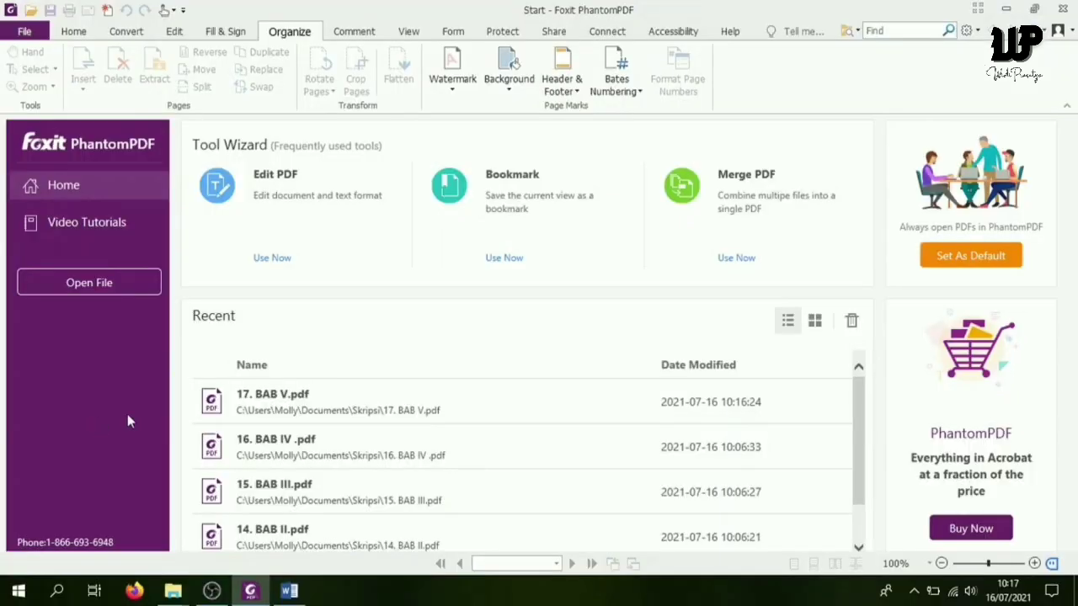
Open 13. BAB I from the Skripsi folder and copy its title, heading 1.1 and first paragraph into the blank document in Word.
left_click(88, 283)
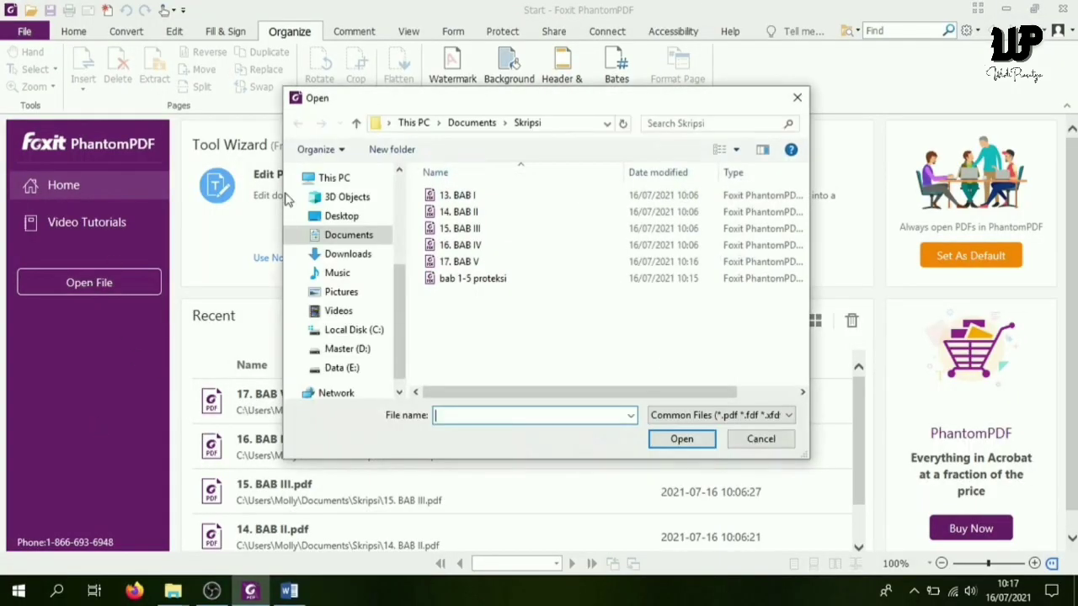
double_click(468, 195)
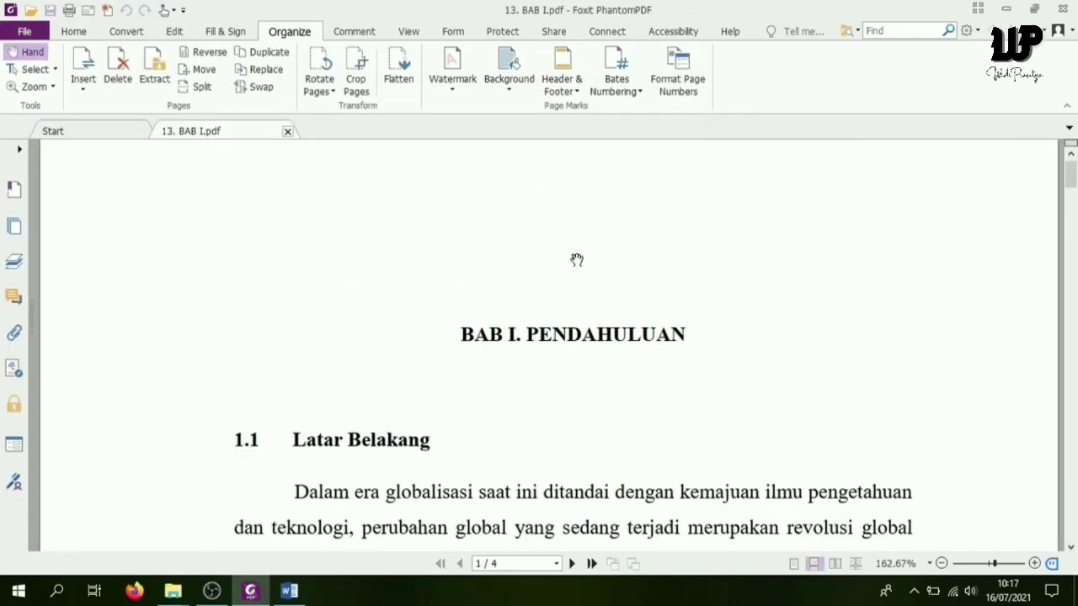
scroll(480, 371, "down", 2)
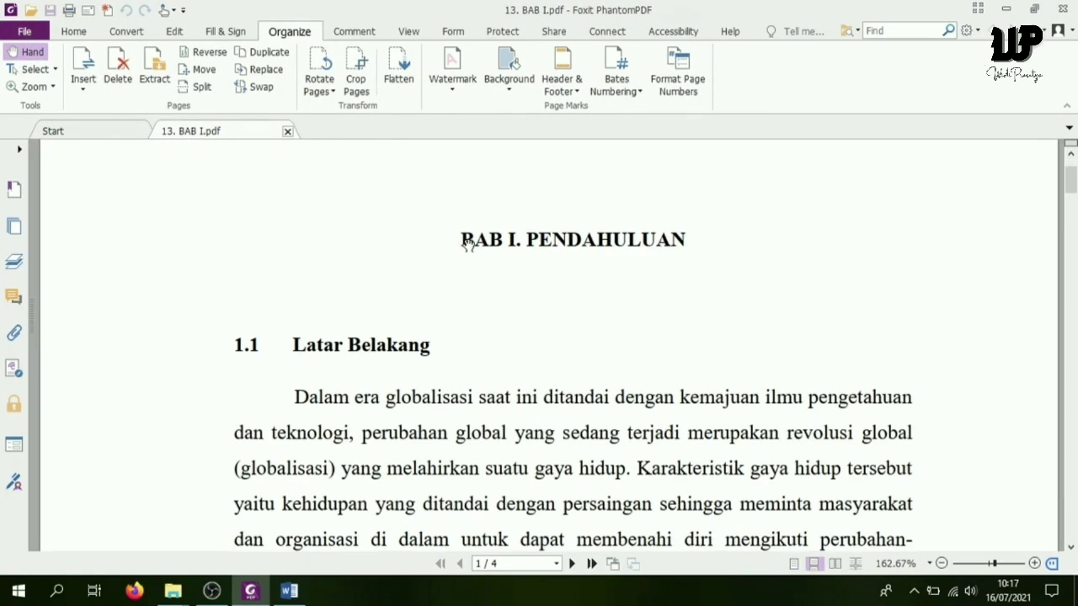
left_click_drag(463, 239, 523, 498)
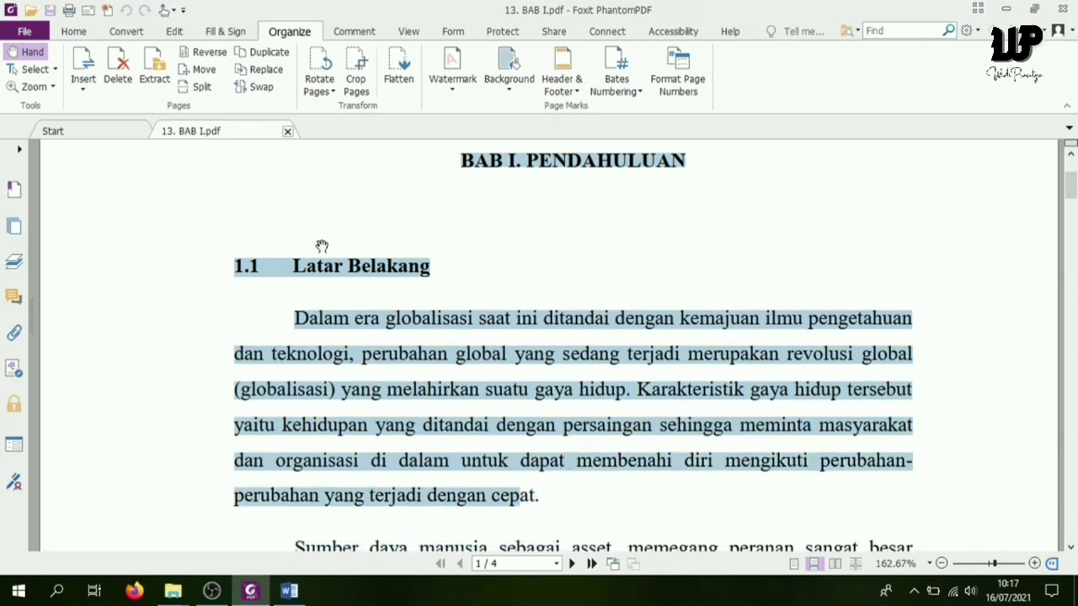
left_click(288, 591)
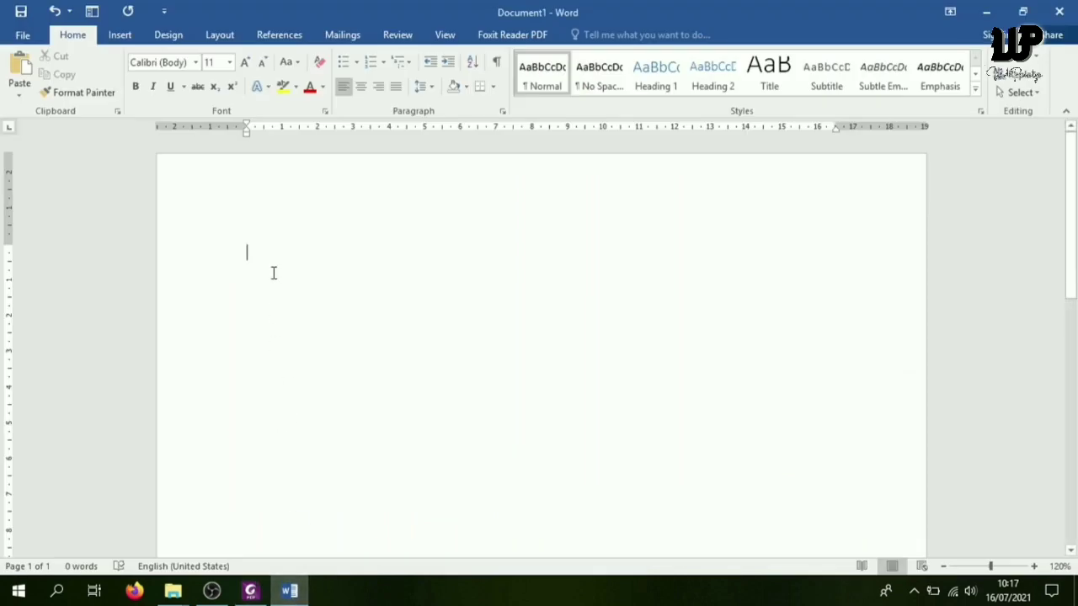
type("BAB I. PENDAHULUAN 1.1 Latar Belakang Dalam era globalisasi saat ini ditandai dengan kemajuan ilmu pengetahuan dan teknologi, perubahan global yang sedang terjadi merupakan revolusi global (globalisasi) yang melahirkan suatu gaya hidup. Karakteristik gaya hidup tersebut yaitu kehidupan yang ditandai dengan persaingan sehingga meminta masyarakat dan organisasi di dalam untuk dapat membenahi diri mengikuti perubahanperubahan yang terjadi dengan cep")
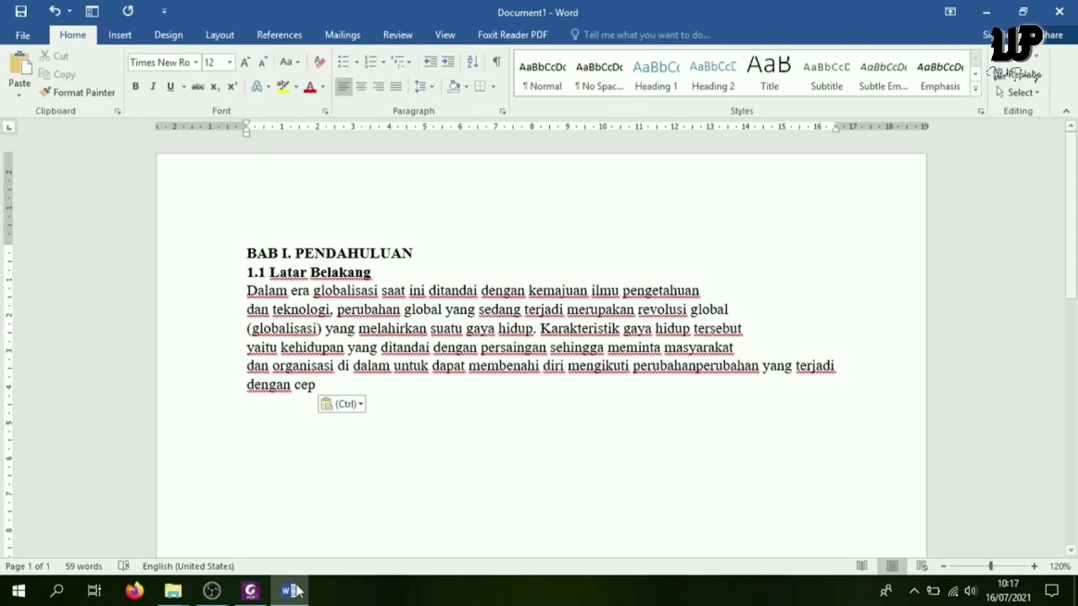
Return to Foxit PhantomPDF and print all pages of BAB I as images through Foxit Reader PDF Printer, saving as 13. BAB I proteksi in Skripsi.
left_click(250, 591)
left_click(468, 175)
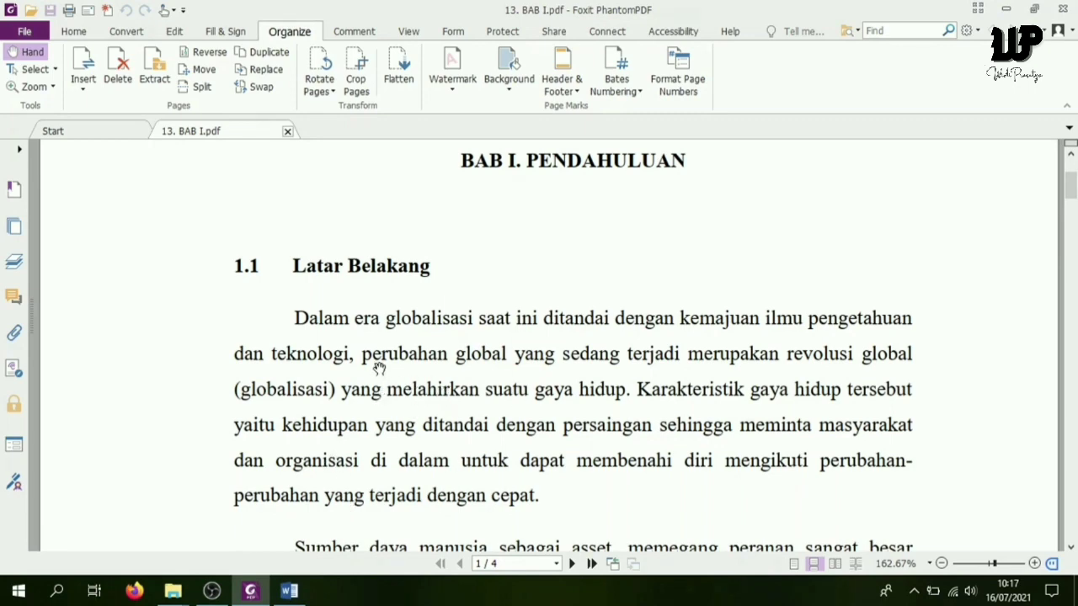
scroll(375, 363, "down", 3)
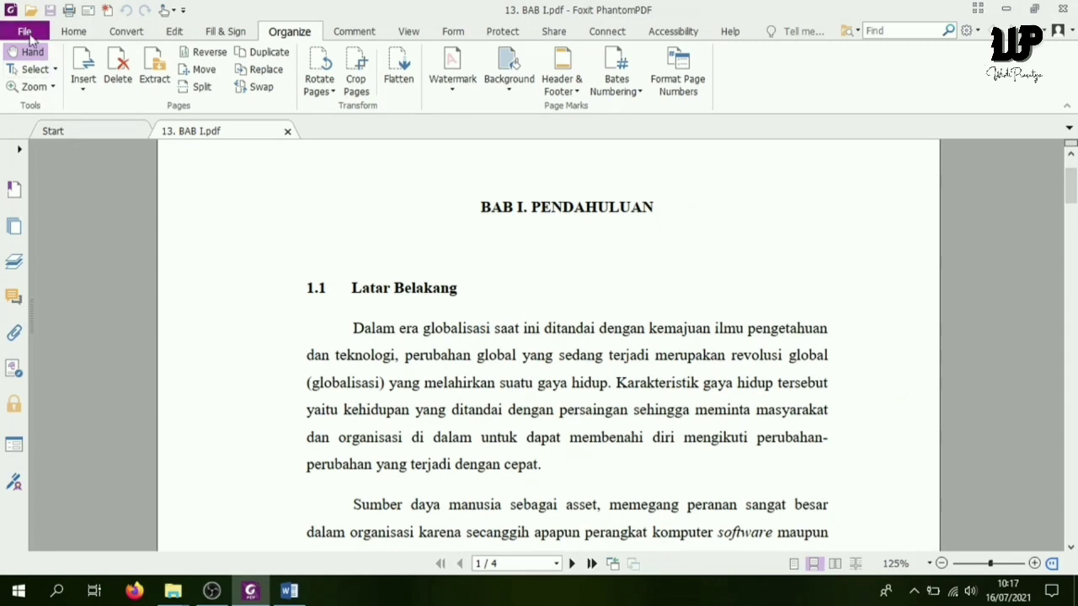
left_click(25, 32)
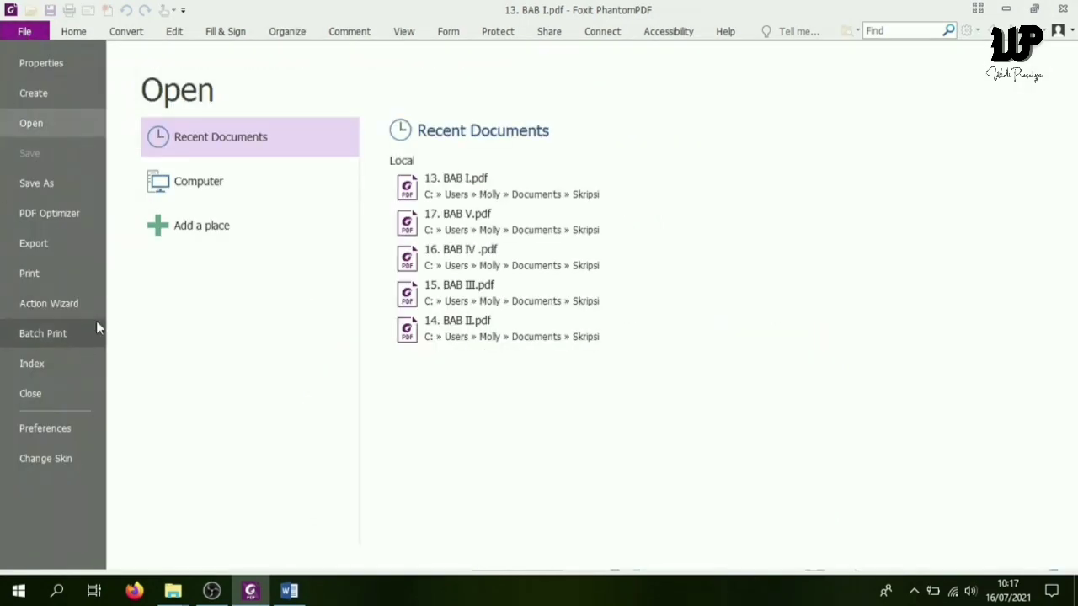
left_click(43, 277)
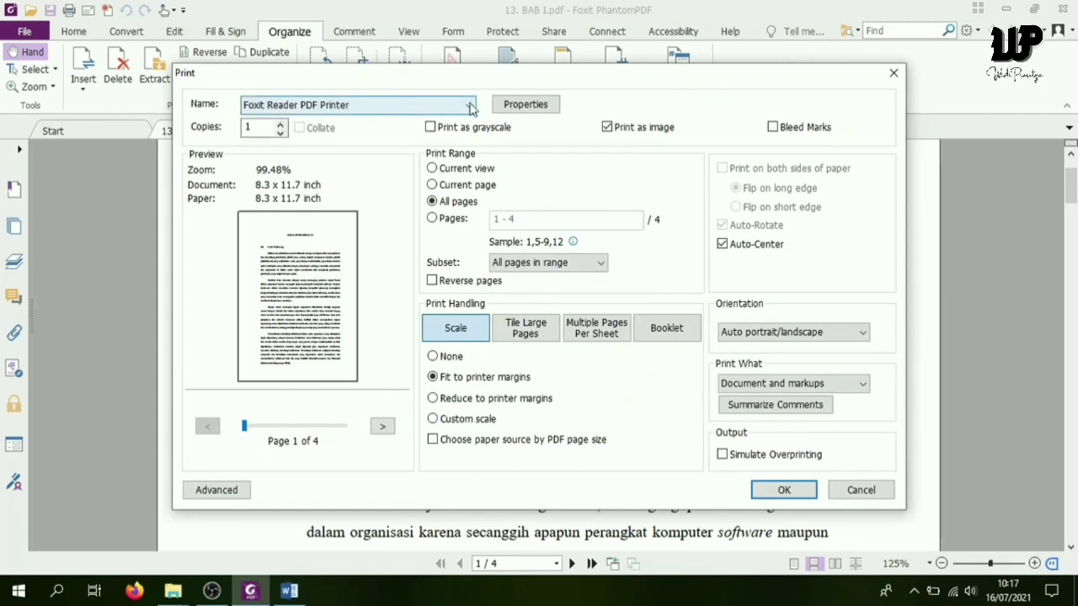
left_click(607, 128)
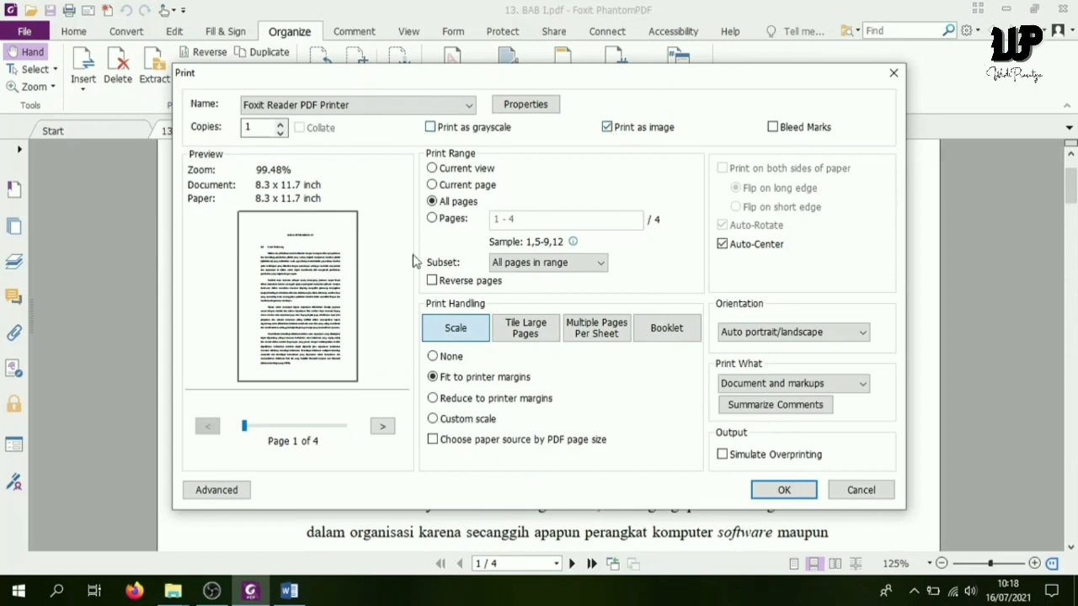
left_click(776, 490)
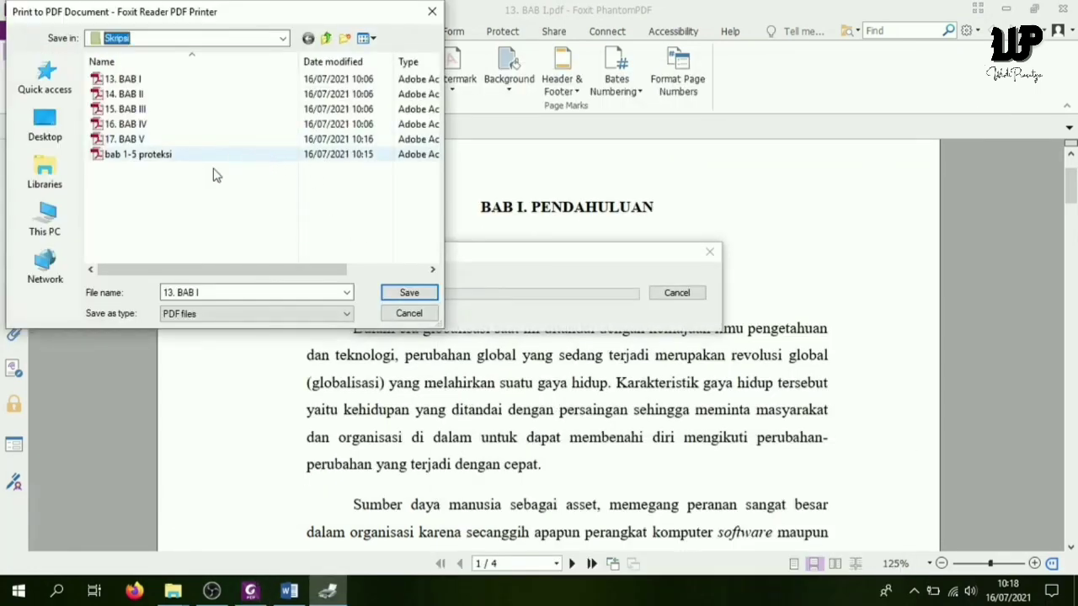
left_click(212, 293)
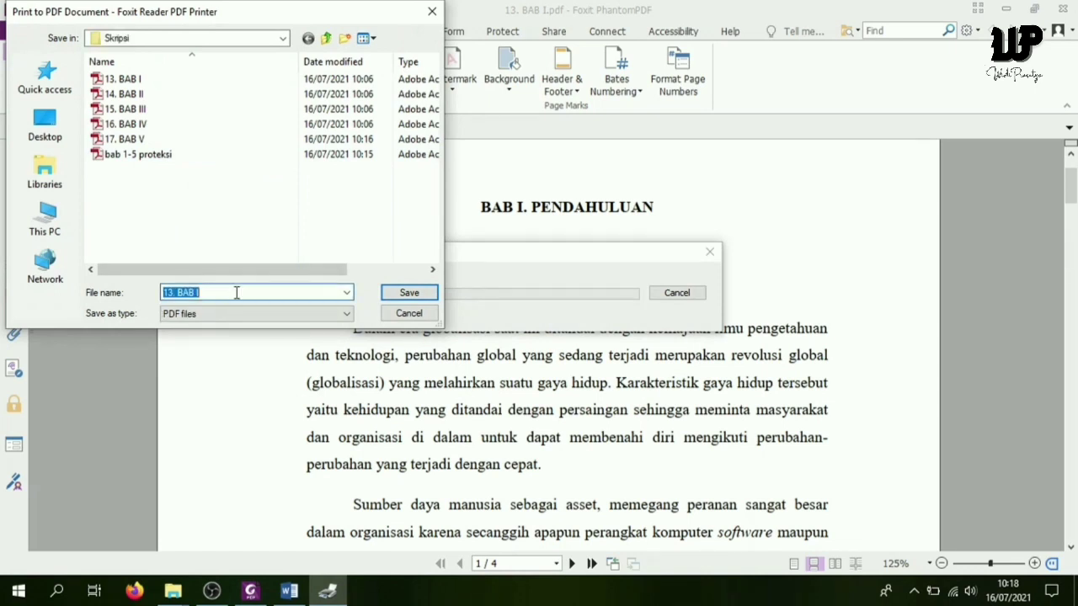
left_click(251, 293)
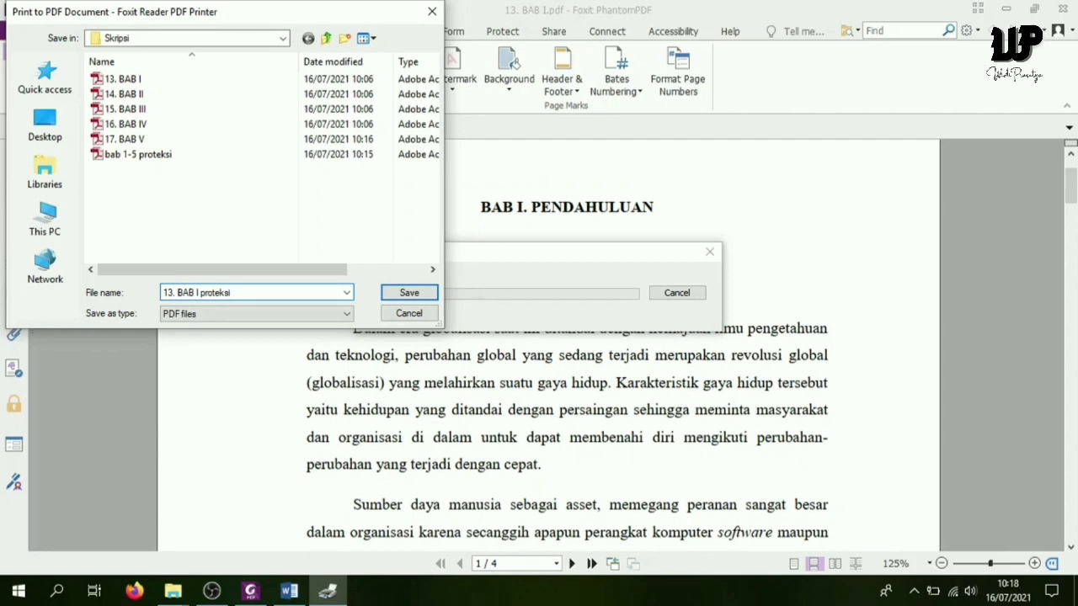
left_click(412, 292)
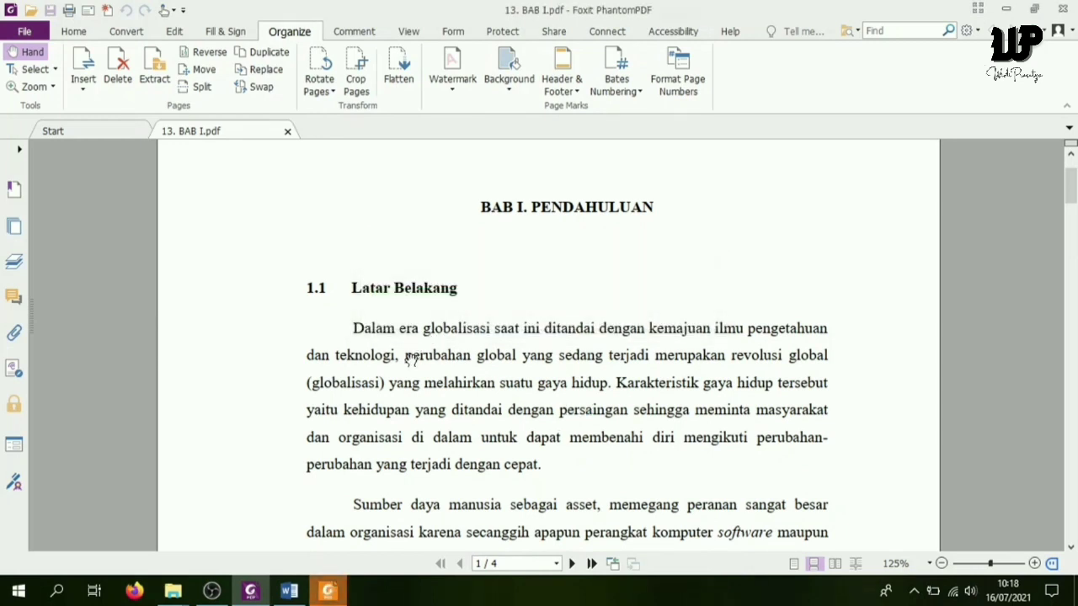
Switch to 13. BAB I proteksi in Foxit Reader and test whether its title and body text can be selected or copied.
left_click(328, 591)
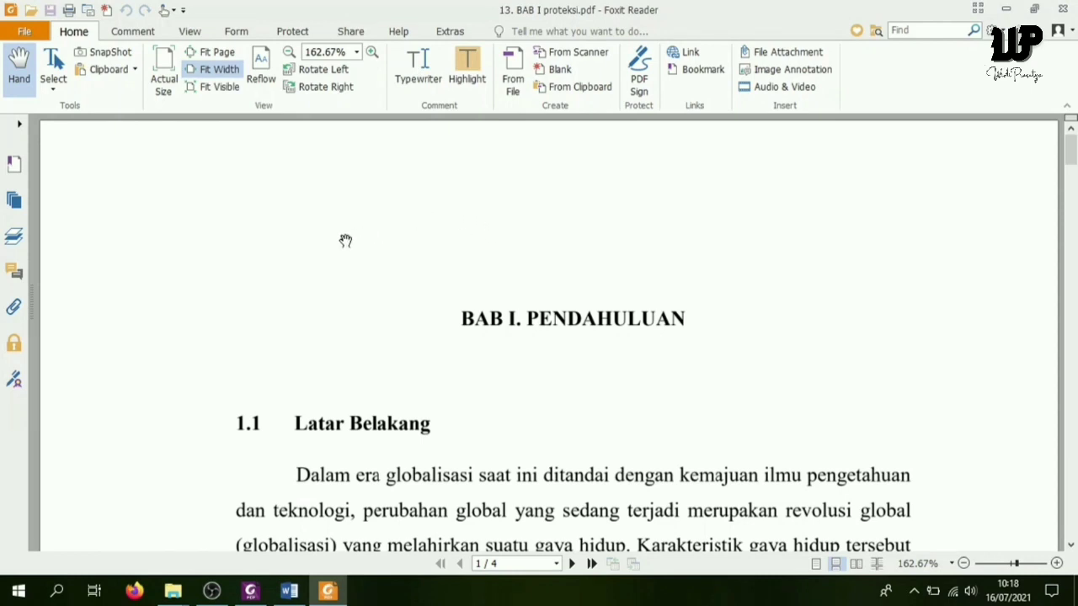
left_click_drag(432, 279, 418, 228)
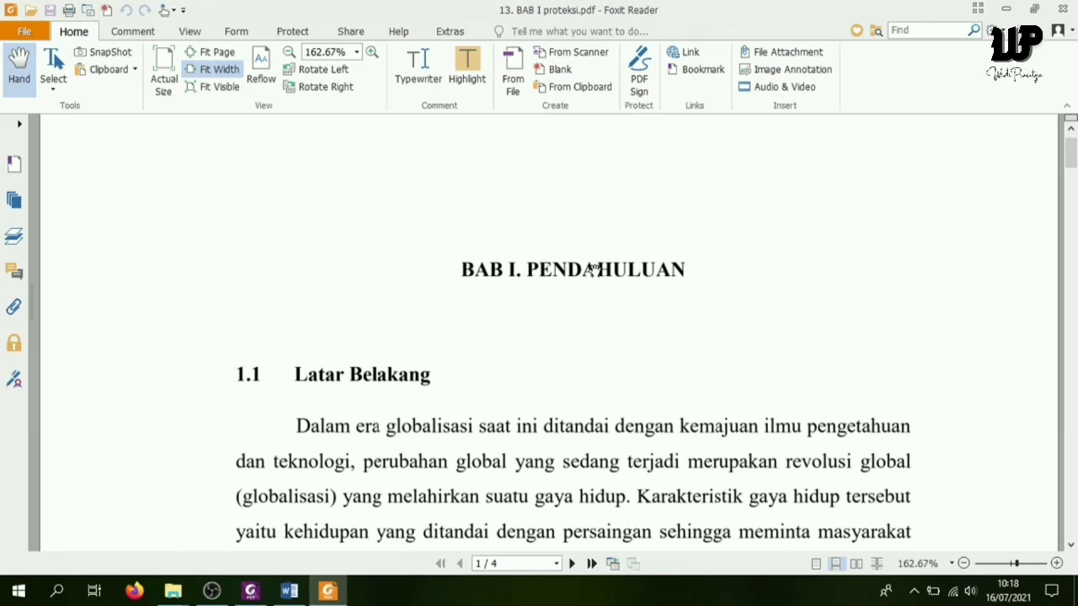
right_click(547, 277)
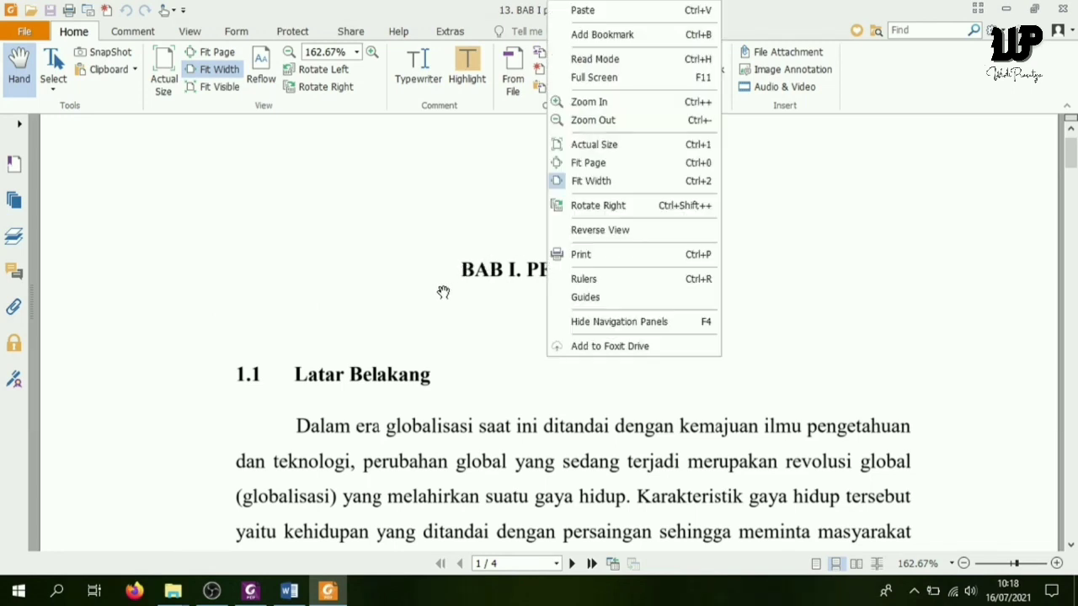
right_click(429, 335)
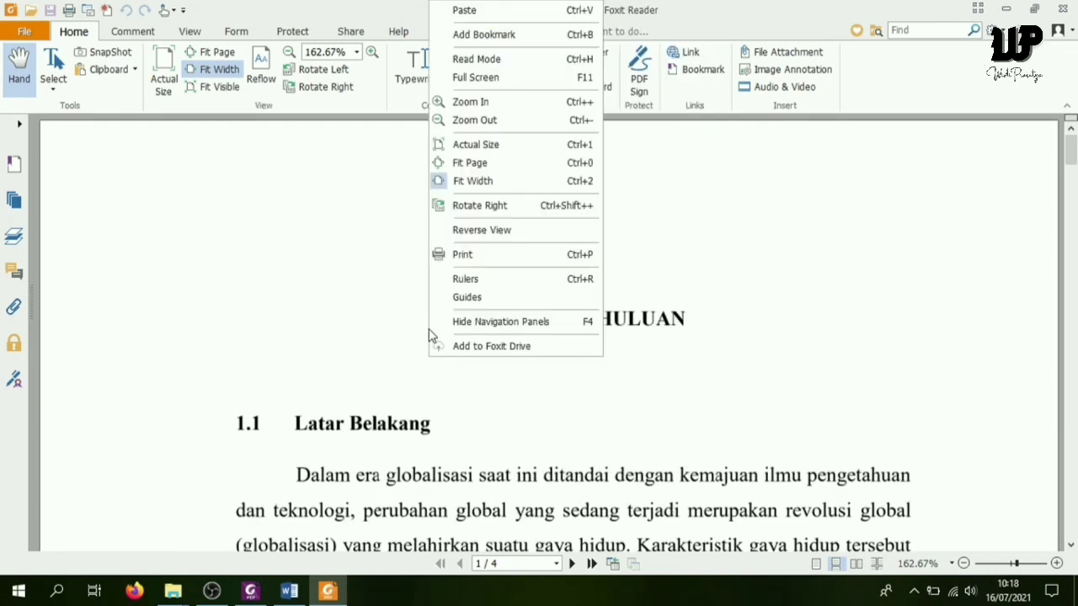
left_click(351, 358)
right_click(605, 537)
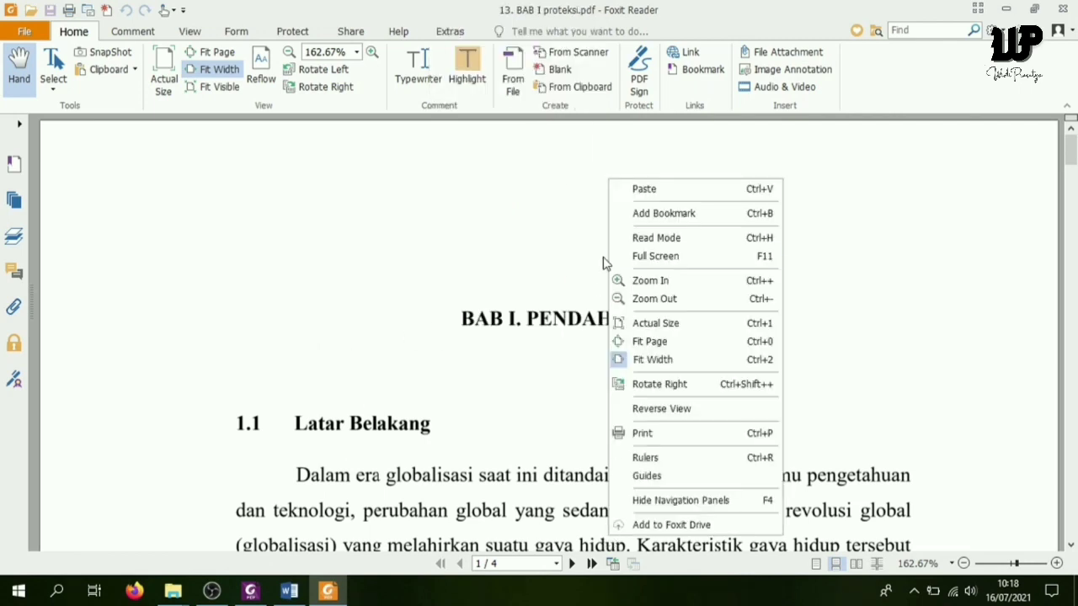
left_click(371, 322)
left_click_drag(370, 322, 641, 168)
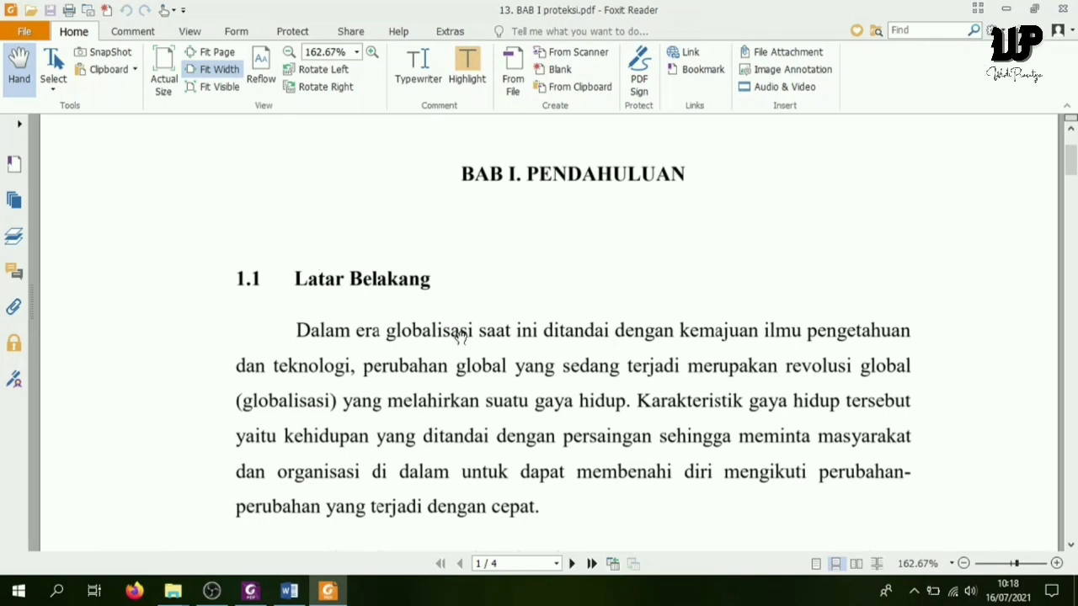
scroll(460, 336, "up", 2)
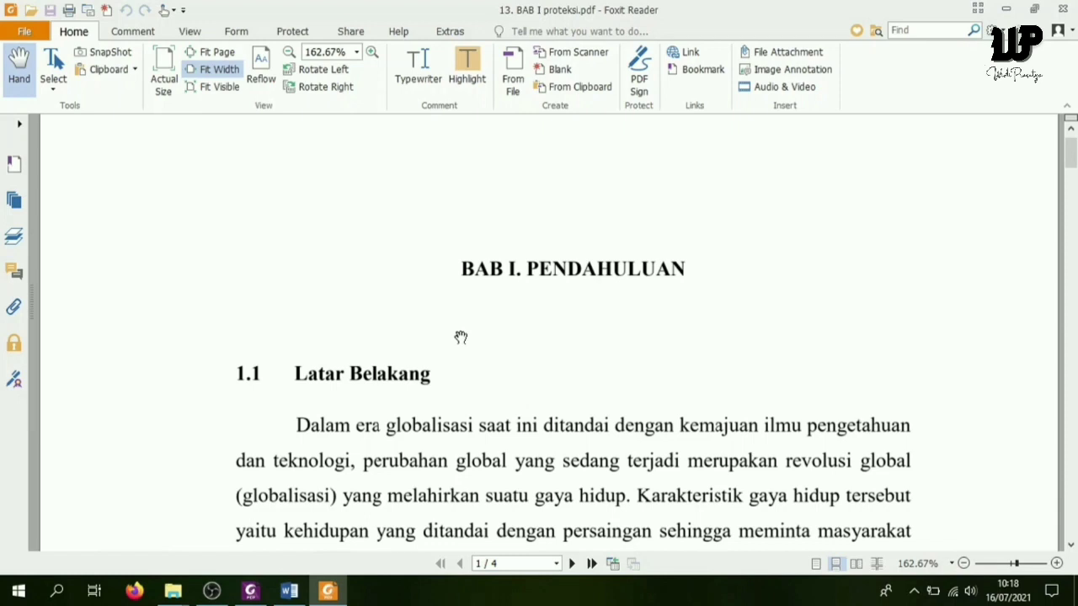
scroll(460, 336, "down", 2)
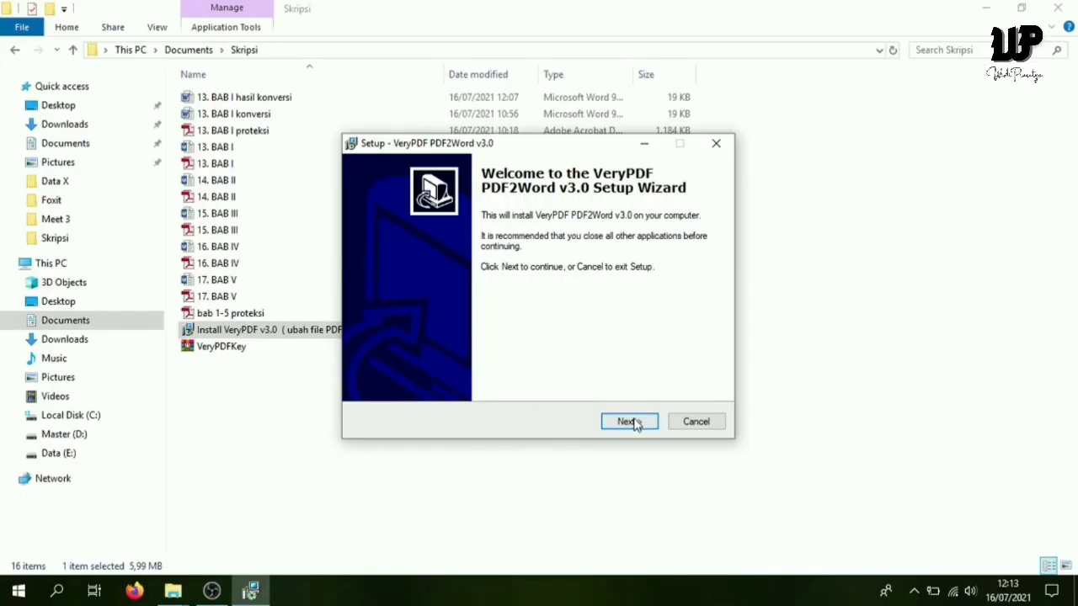
Install VeryPDF PDF2Word v3.0 in the default folder with a desktop icon, launch it, and move its registration dialog clear of the file list.
left_click(628, 421)
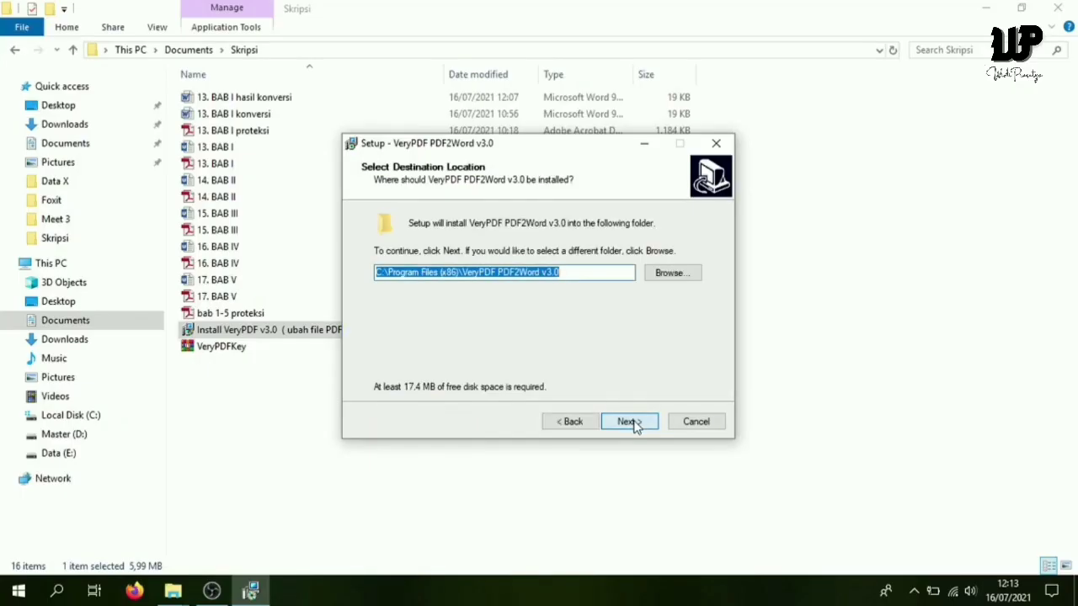
left_click(629, 421)
left_click(629, 421)
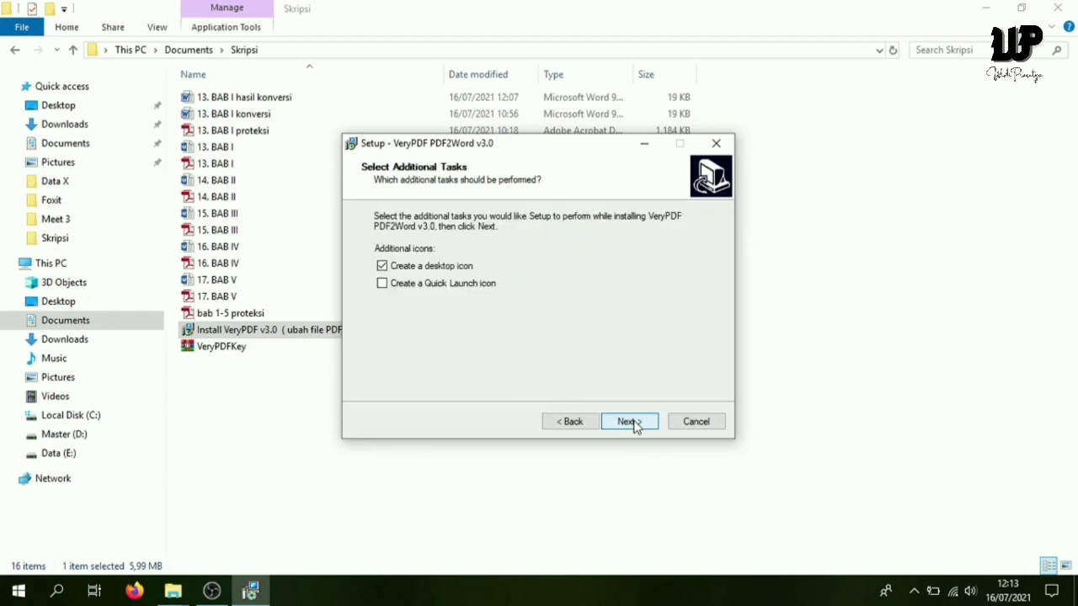
left_click(629, 421)
left_click(632, 422)
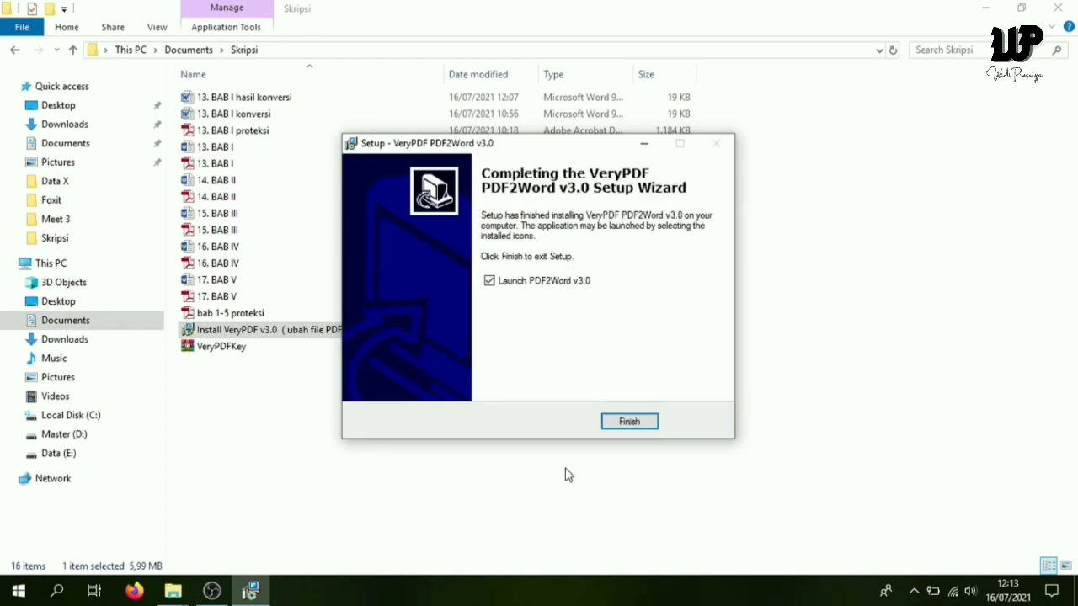
left_click(650, 423)
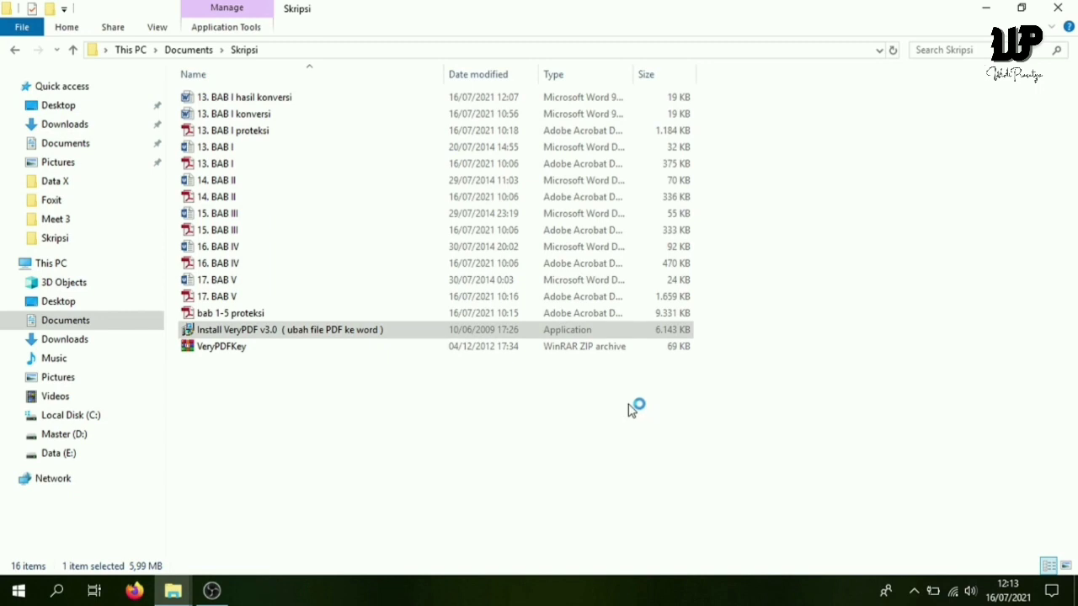
left_click_drag(552, 236, 707, 305)
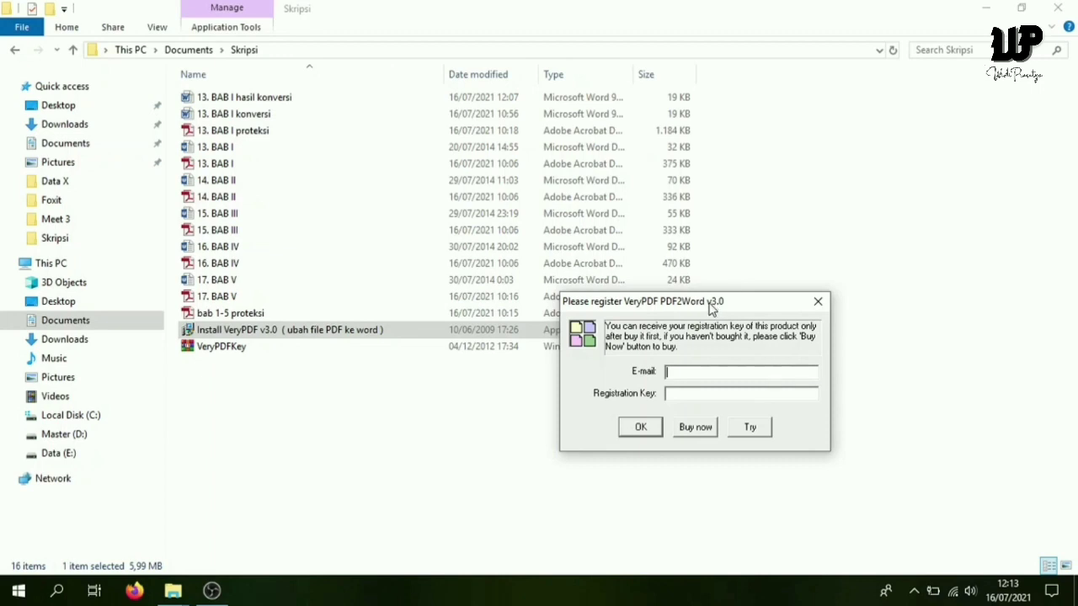
left_click_drag(714, 308, 780, 319)
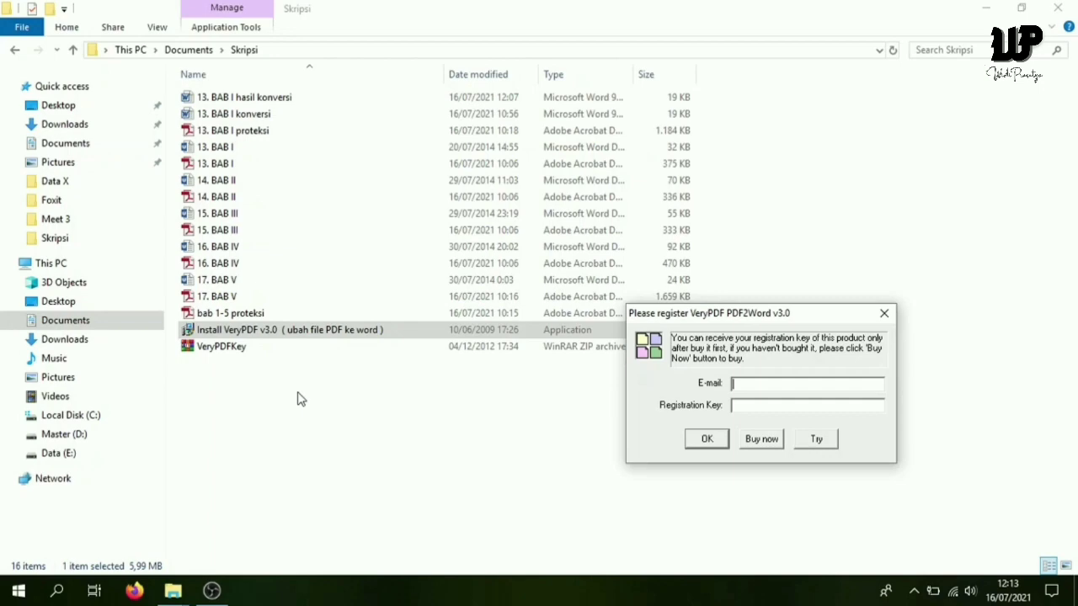
Open the Windows Security virus protection page through Security and Maintenance in Control Panel.
key("super")
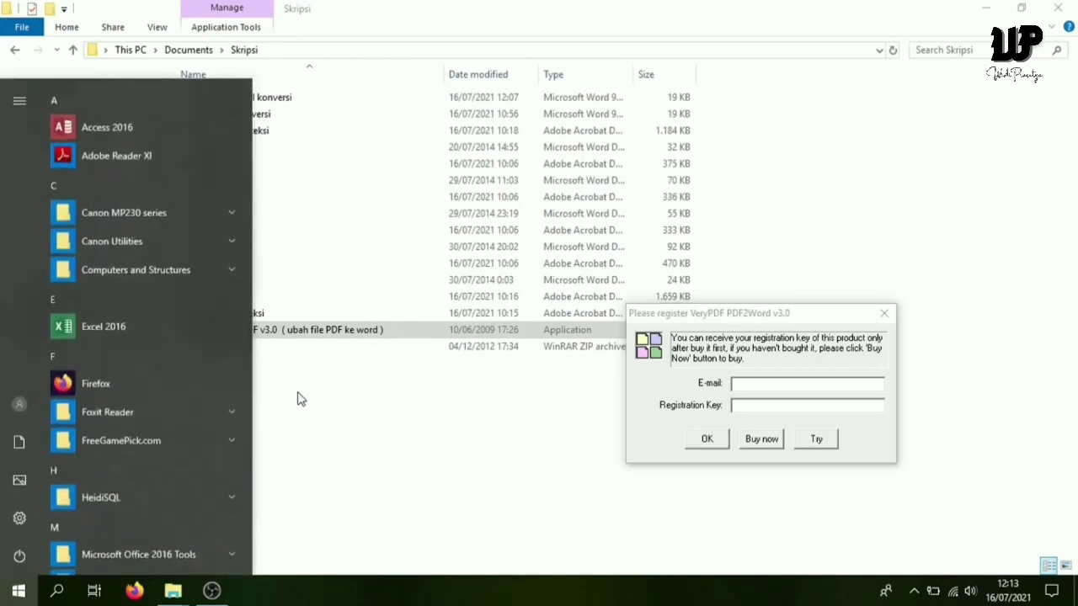
type("control")
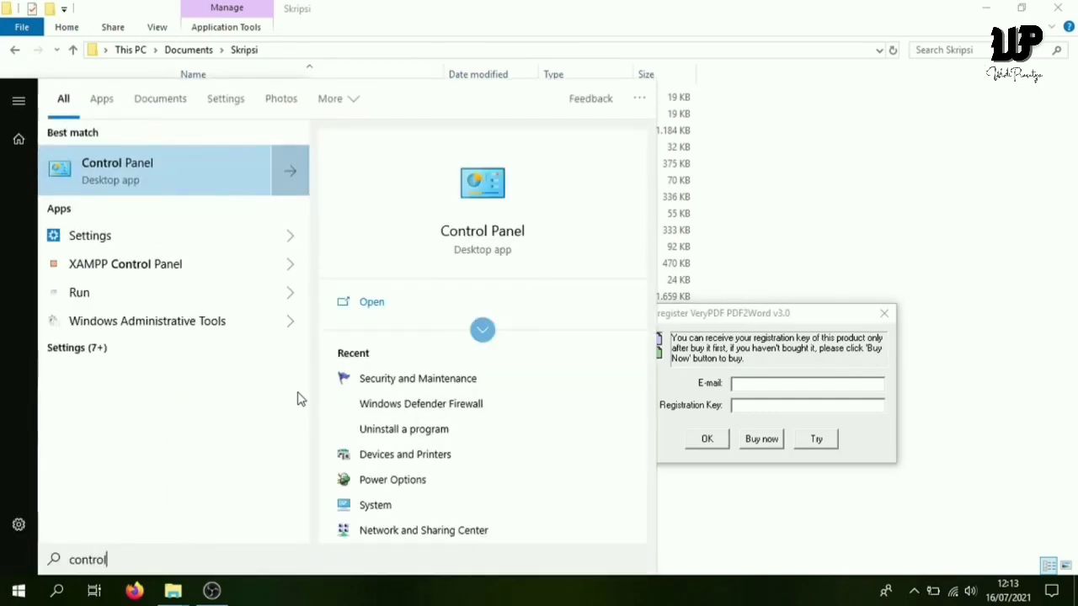
key("Return")
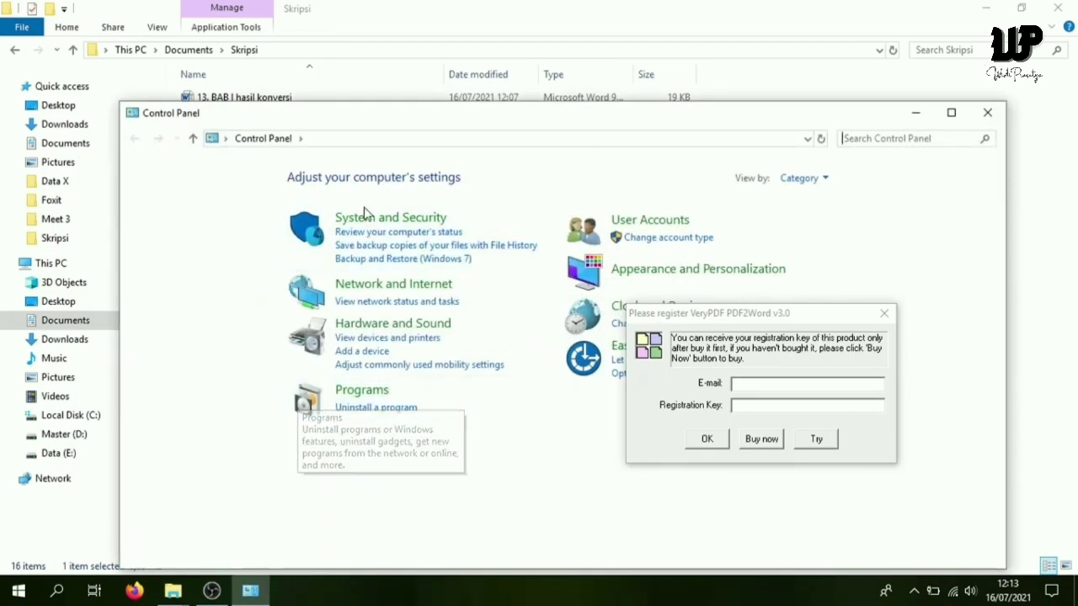
left_click(386, 221)
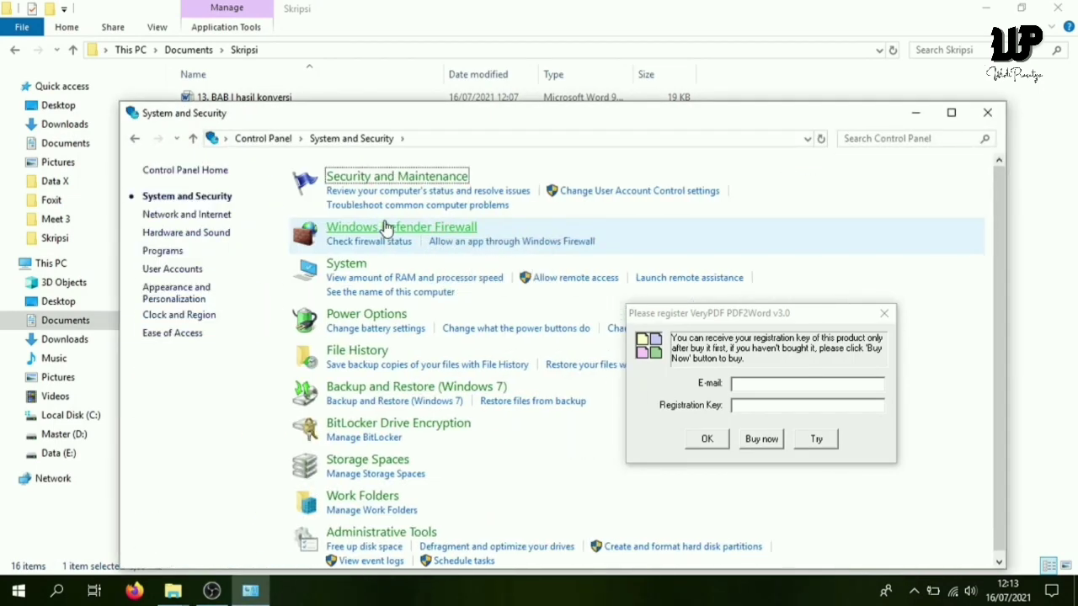
left_click(402, 178)
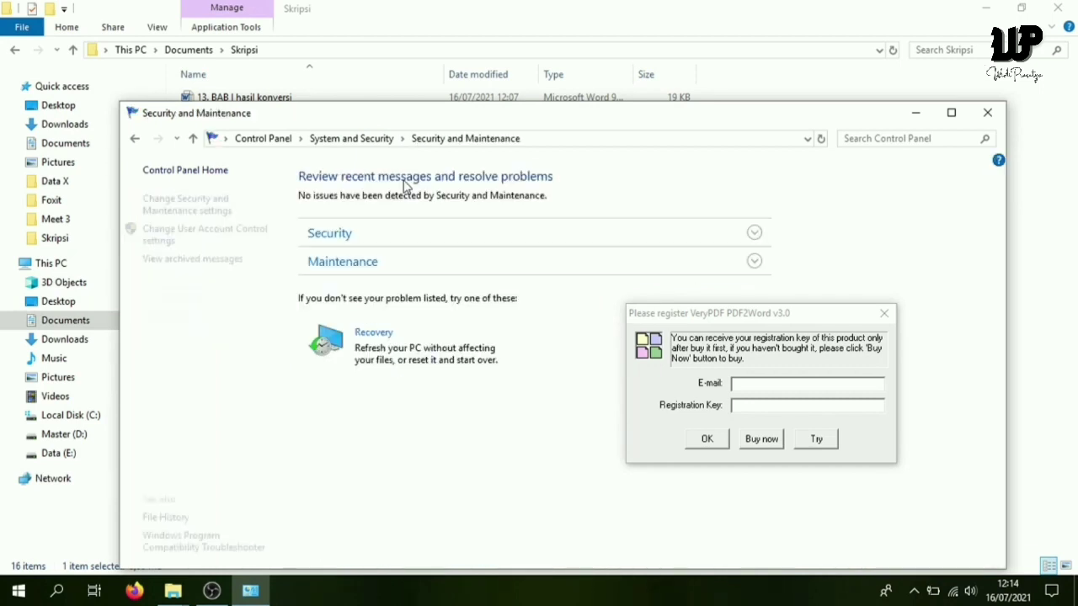
left_click(475, 242)
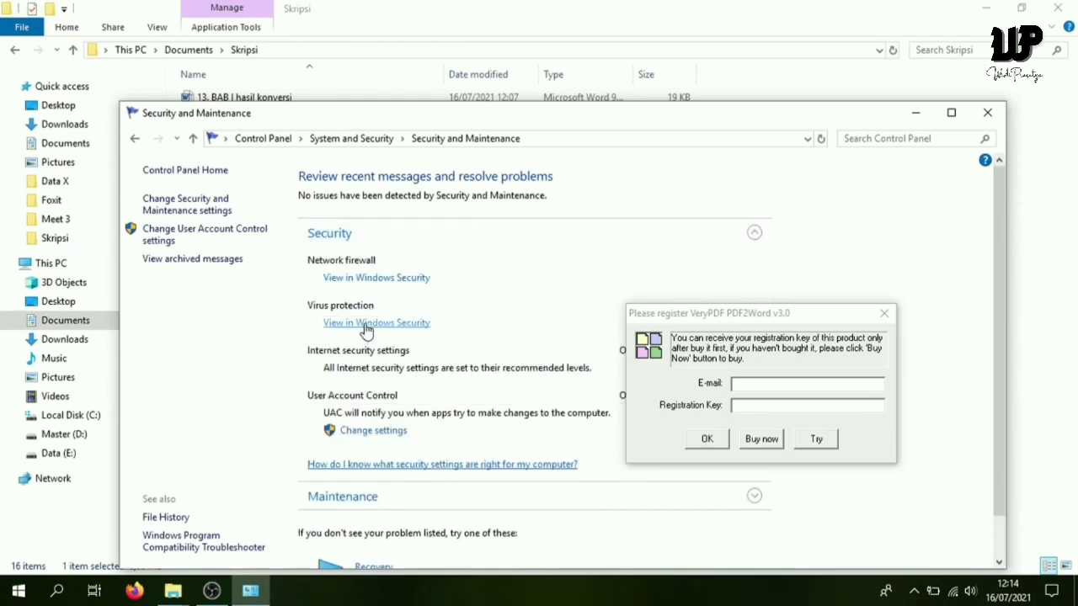
left_click(367, 327)
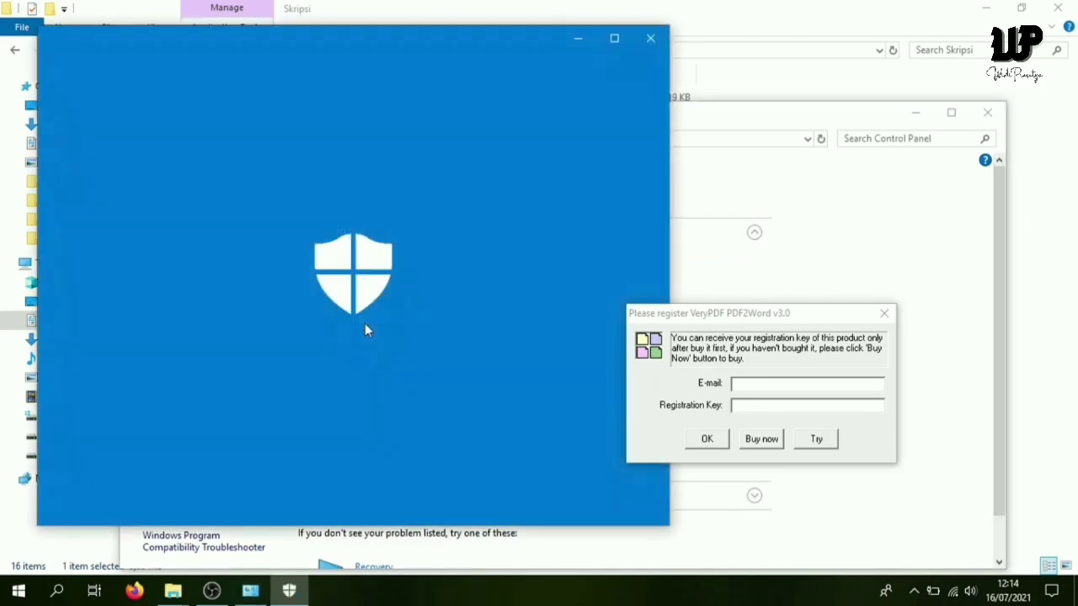
Turn off Real-time protection and Cloud-delivered protection, close Windows Security, and return to the Skripsi folder.
scroll(172, 341, "down", 1)
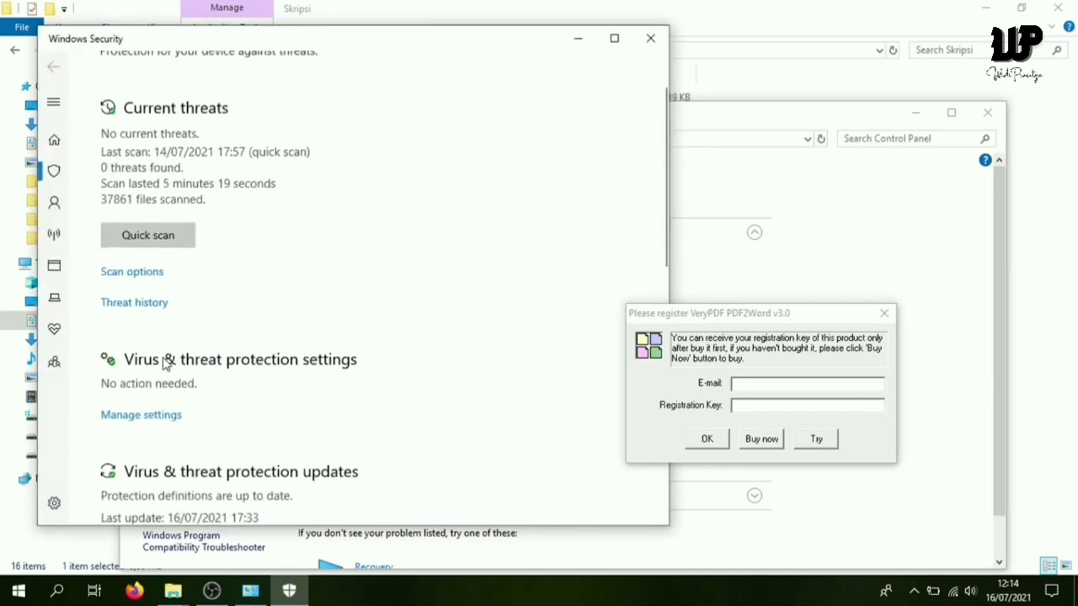
left_click(139, 411)
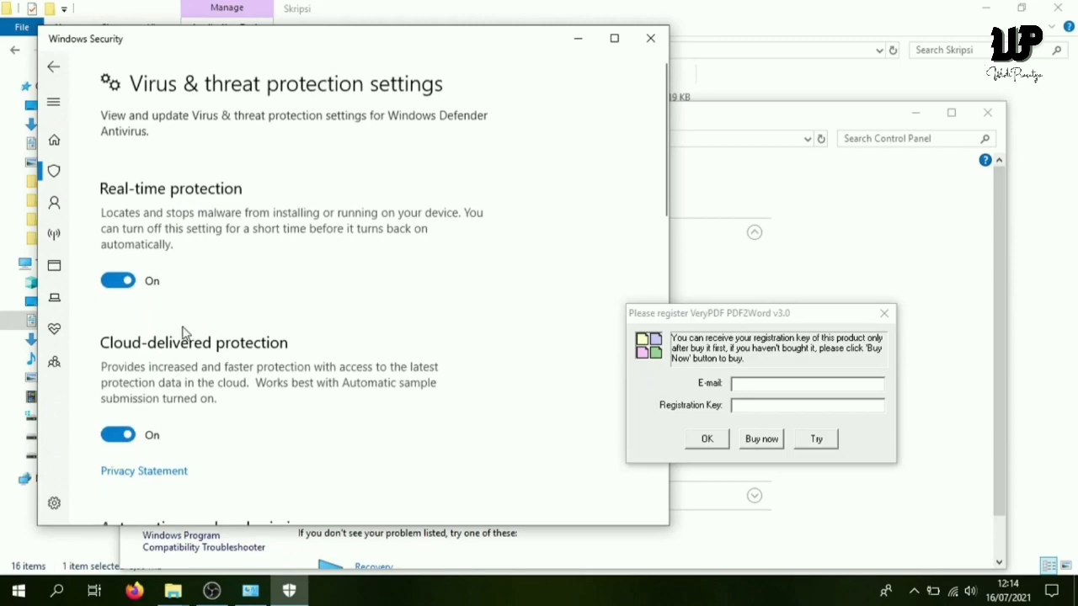
left_click(117, 281)
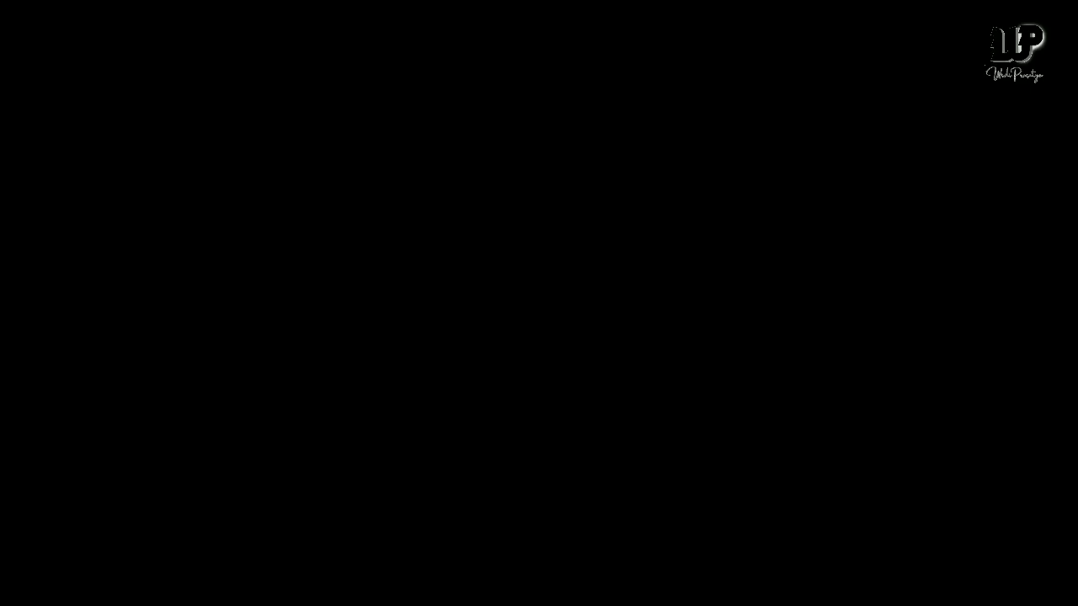
key("alt+y")
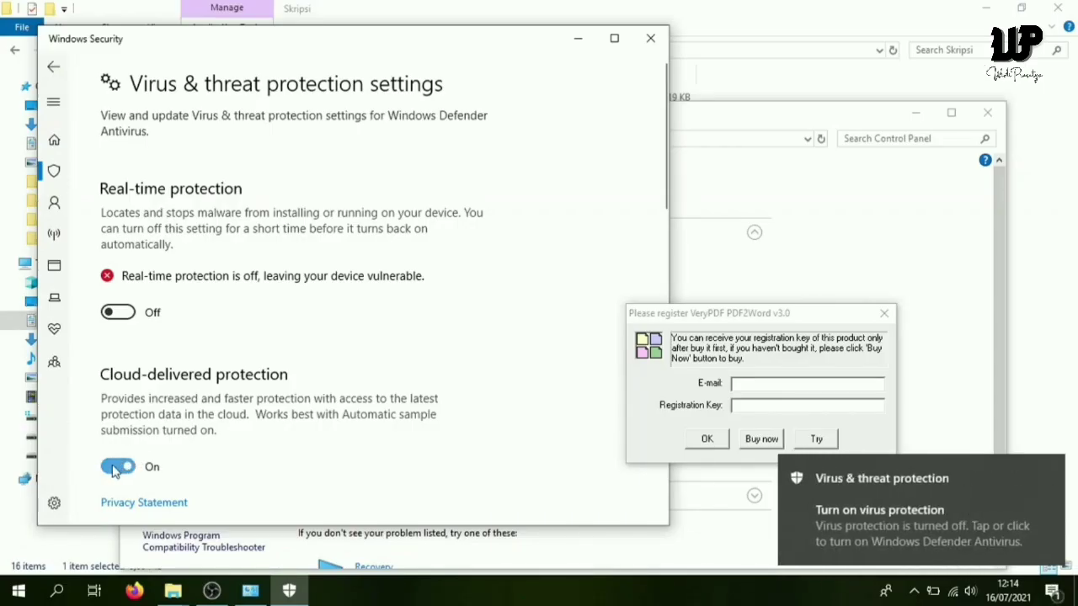
left_click(134, 462)
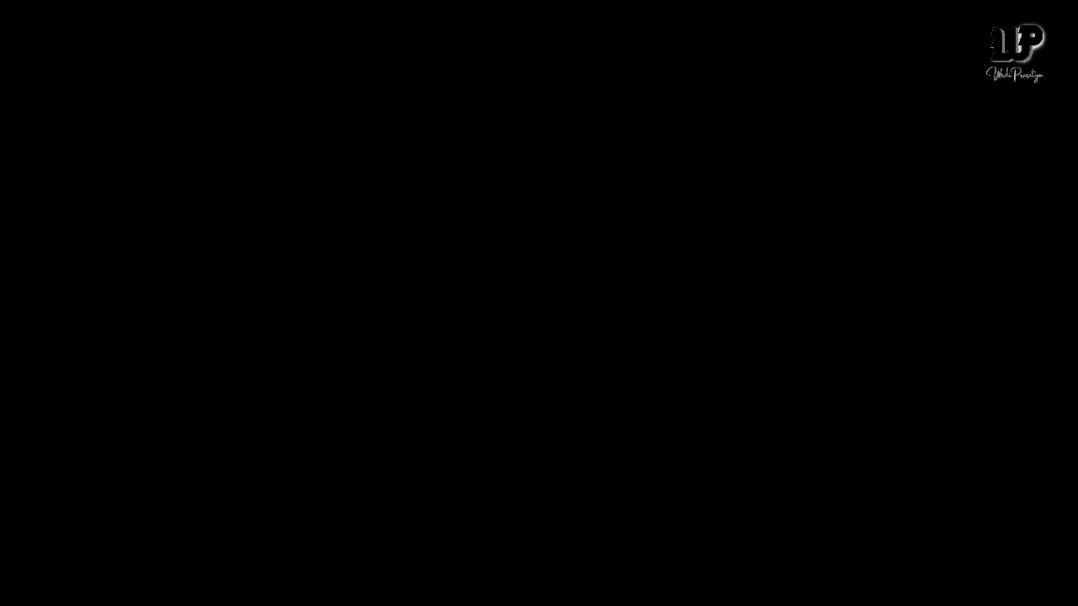
key("alt+y")
scroll(452, 348, "down", 8)
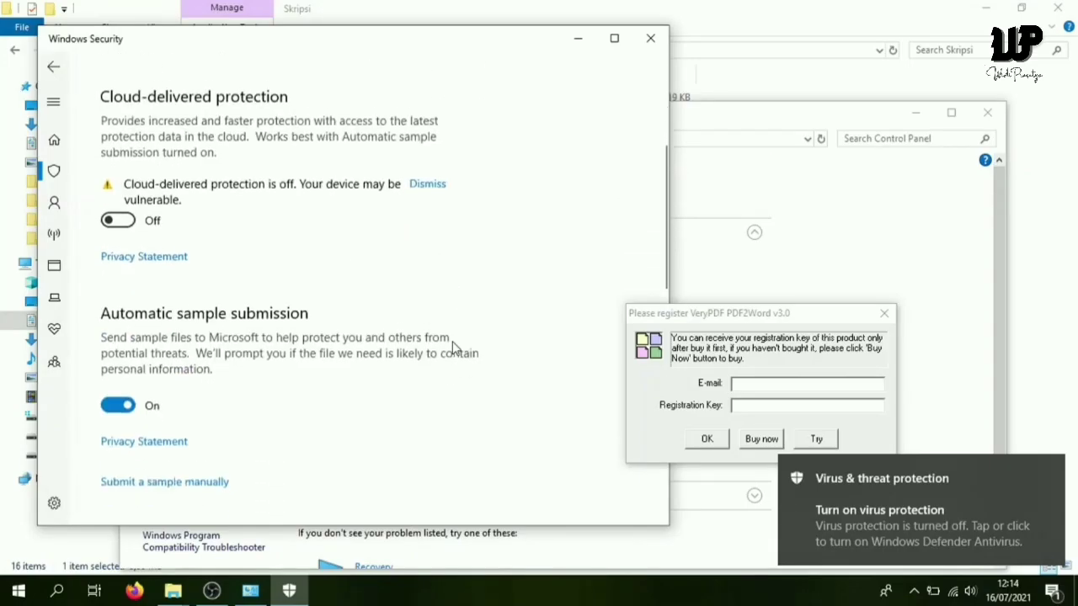
scroll(452, 348, "down", 5)
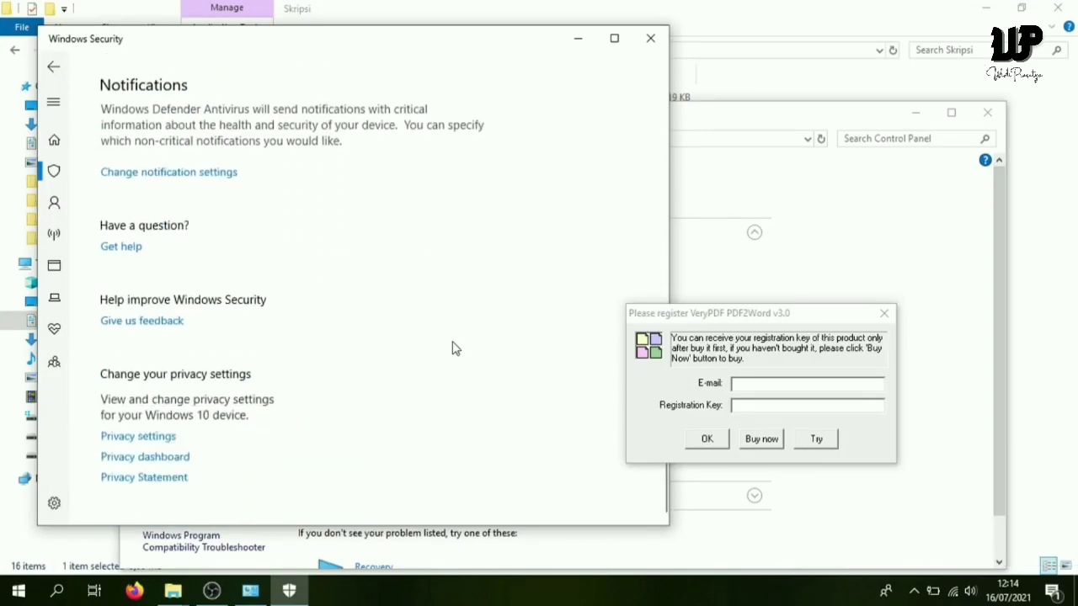
scroll(527, 199, "up", 4)
left_click(650, 38)
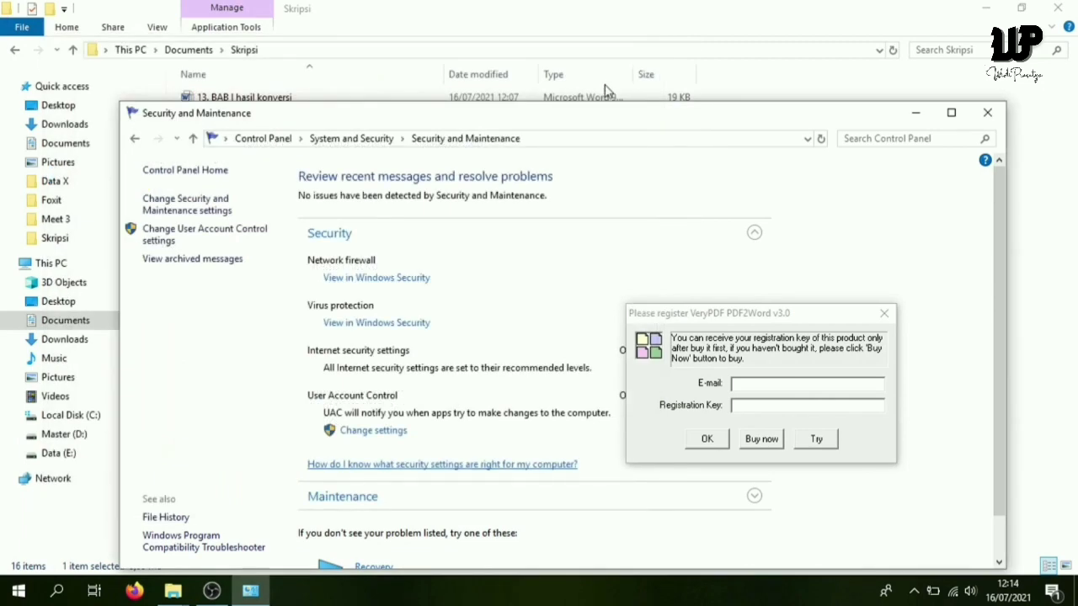
left_click(917, 114)
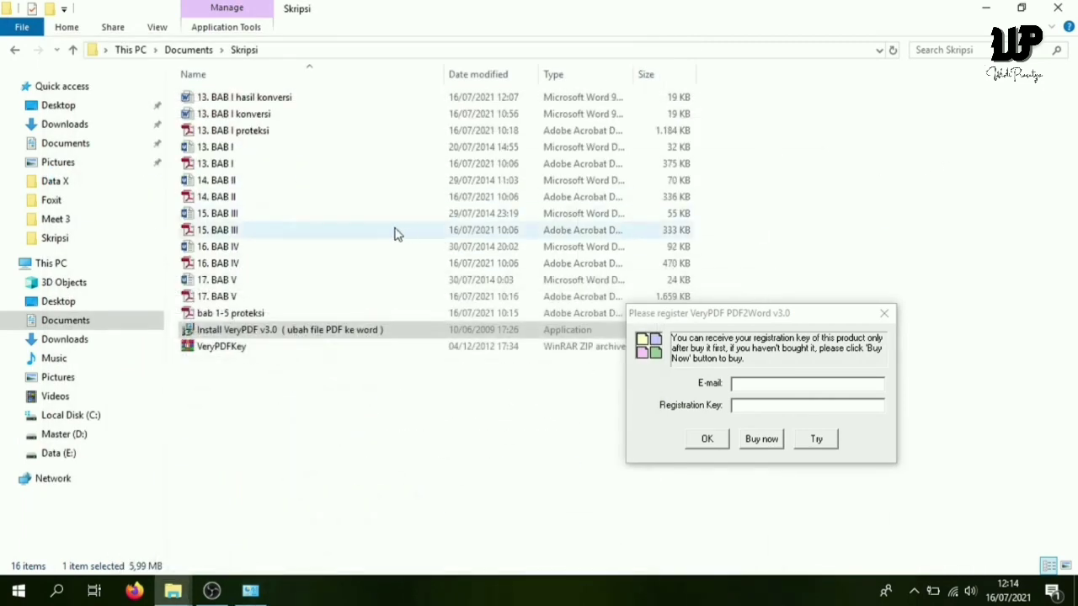
Extract the VeryPDFKey archive directly into the Skripsi folder and select the extracted VeryPDF Keygen application.
left_click(274, 412)
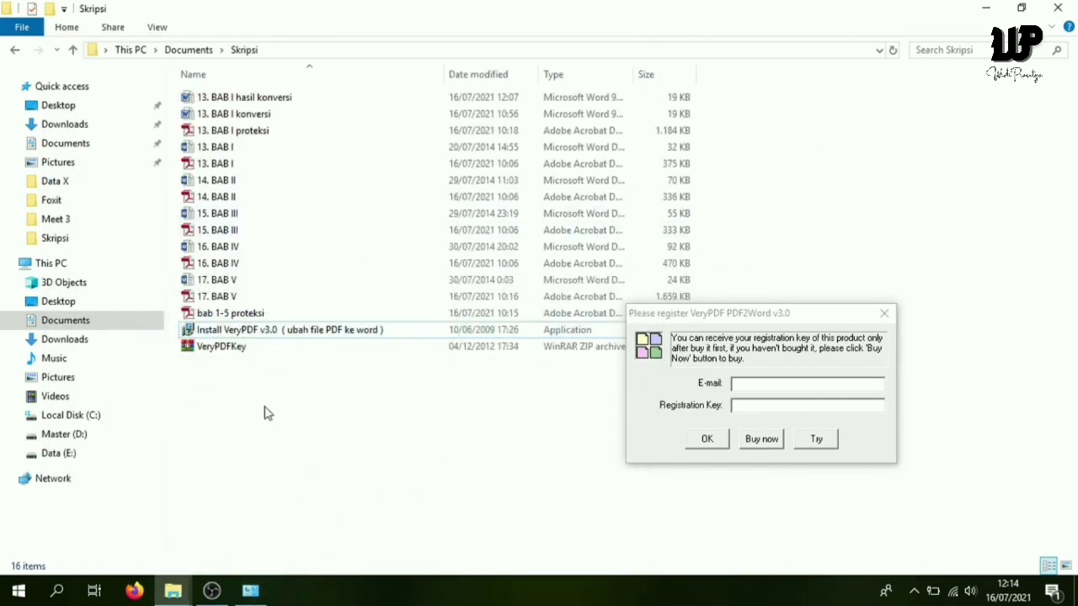
right_click(216, 354)
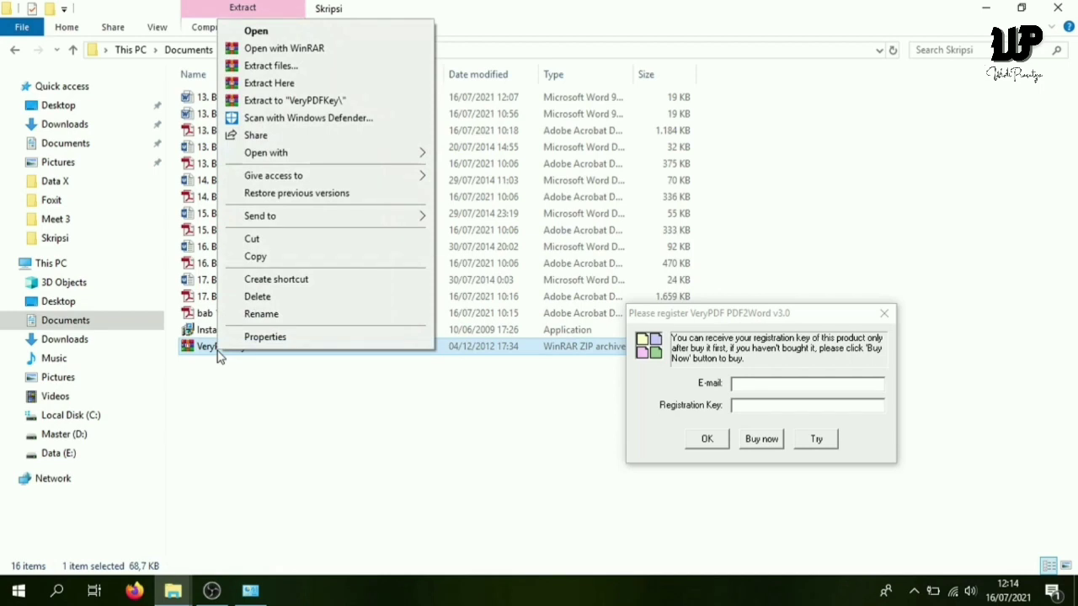
left_click(281, 92)
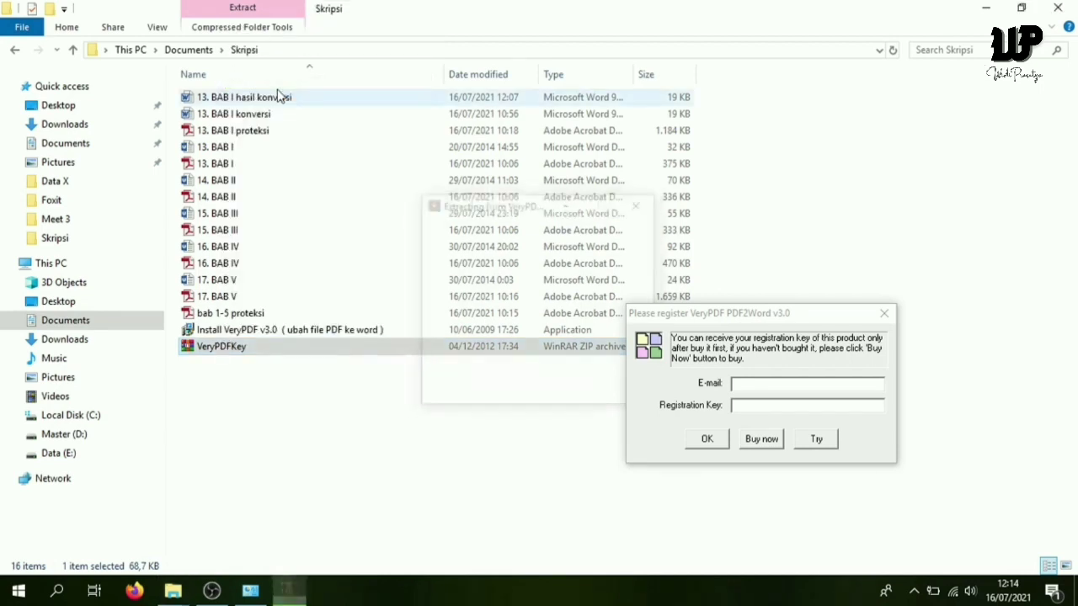
left_click(284, 455)
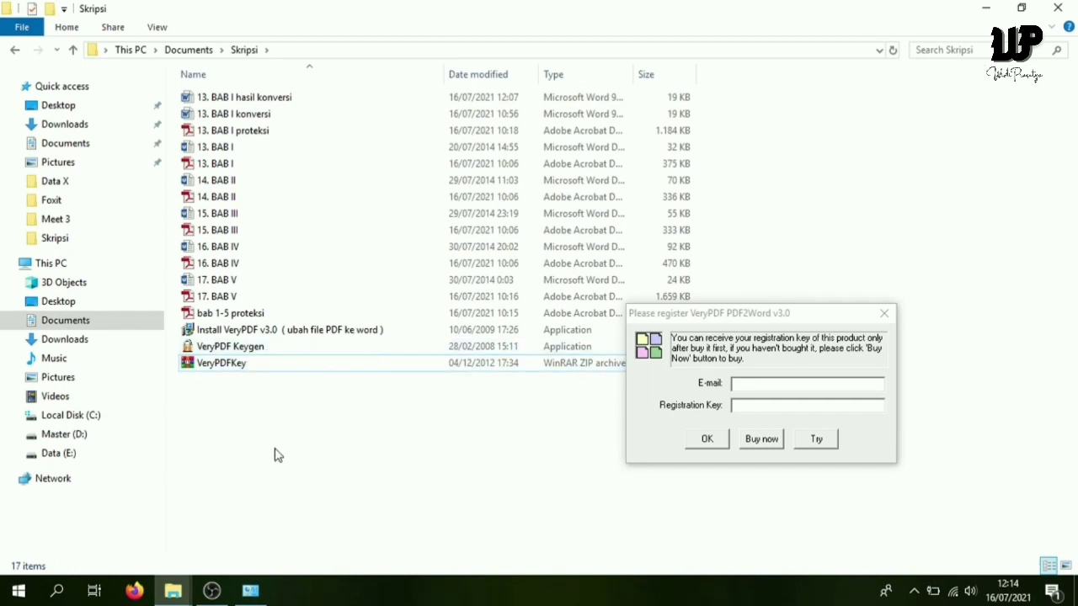
left_click(258, 349)
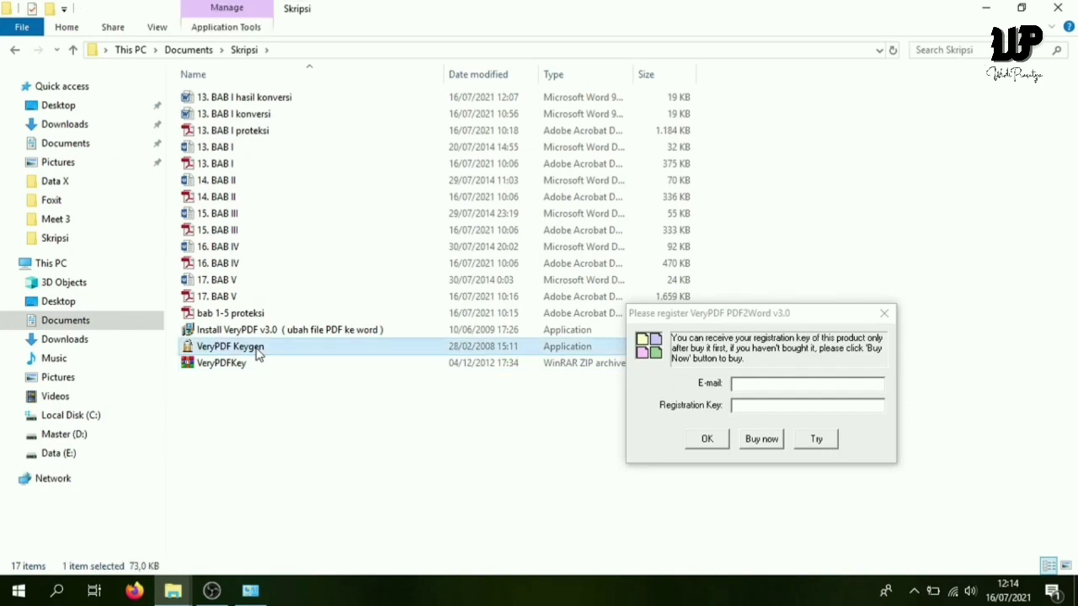
Run VeryPDF Keygen, generate a registration key, copy it, and close the generator.
double_click(255, 347)
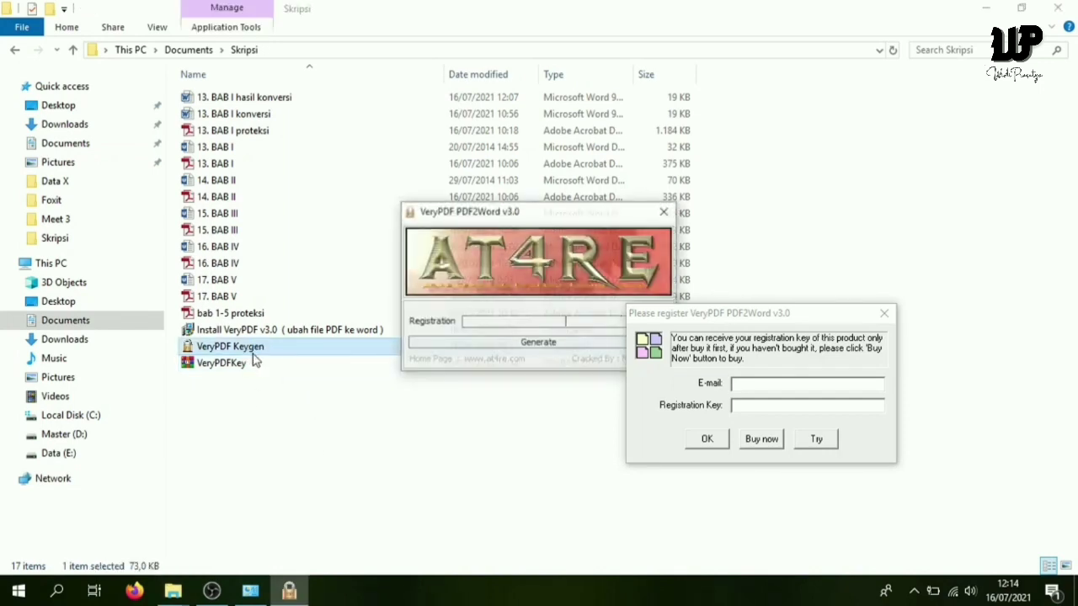
left_click_drag(461, 212, 254, 195)
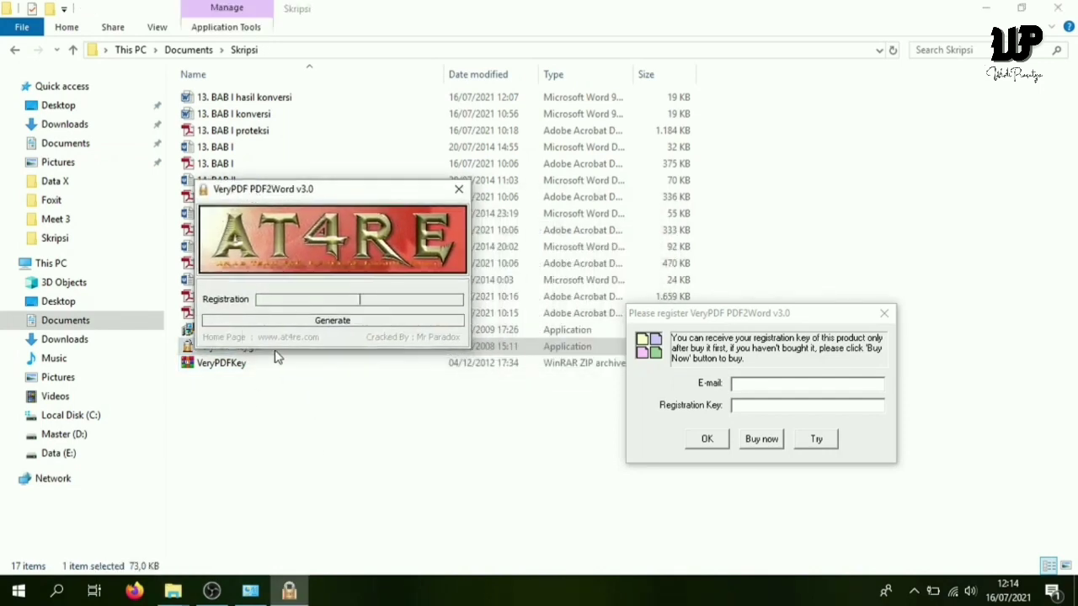
left_click(332, 322)
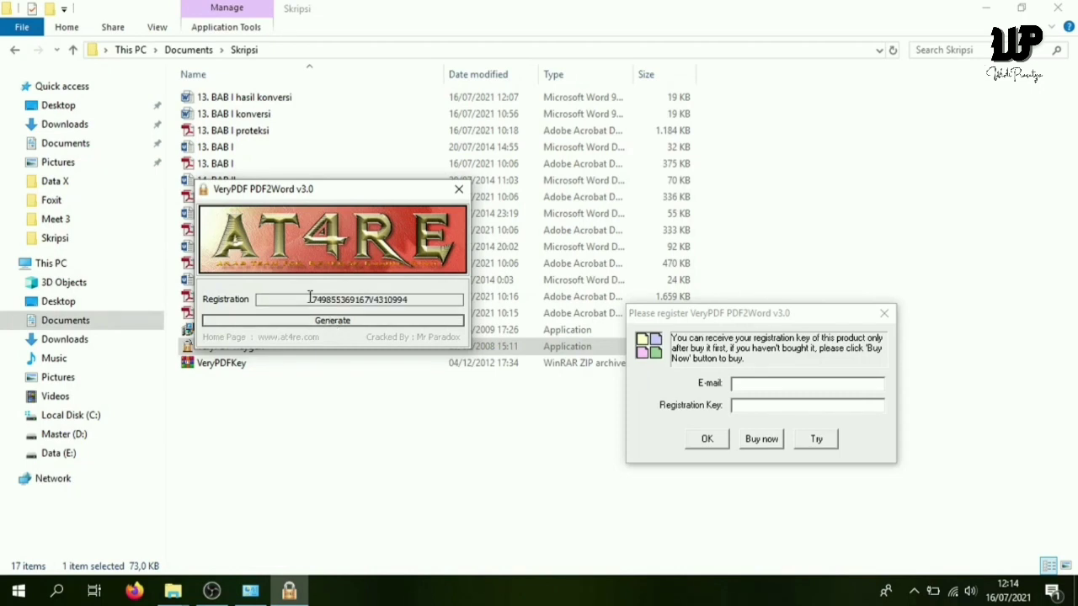
left_click_drag(309, 296, 440, 295)
key("ctrl+c")
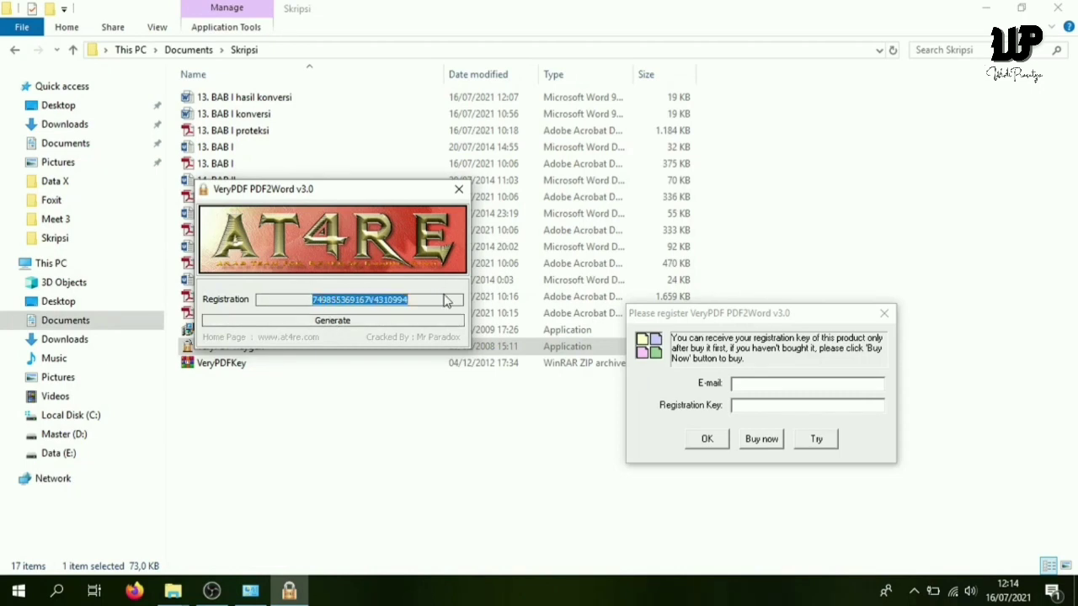
left_click(457, 190)
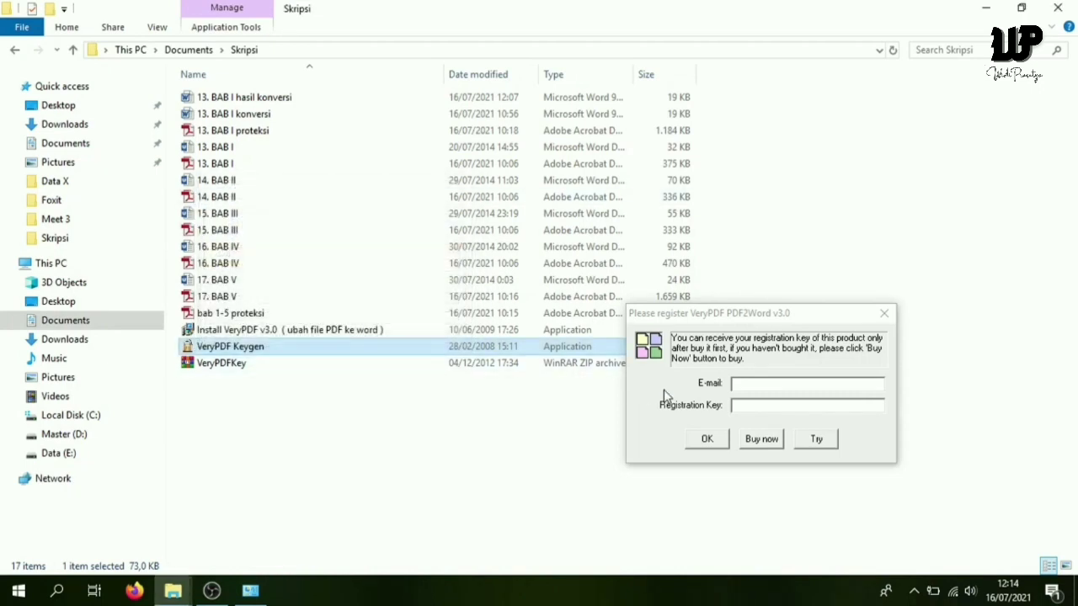
Paste the copied registration key into the PDF2Word registration dialog, submit it, and move the program window clear of the file names.
left_click(745, 406)
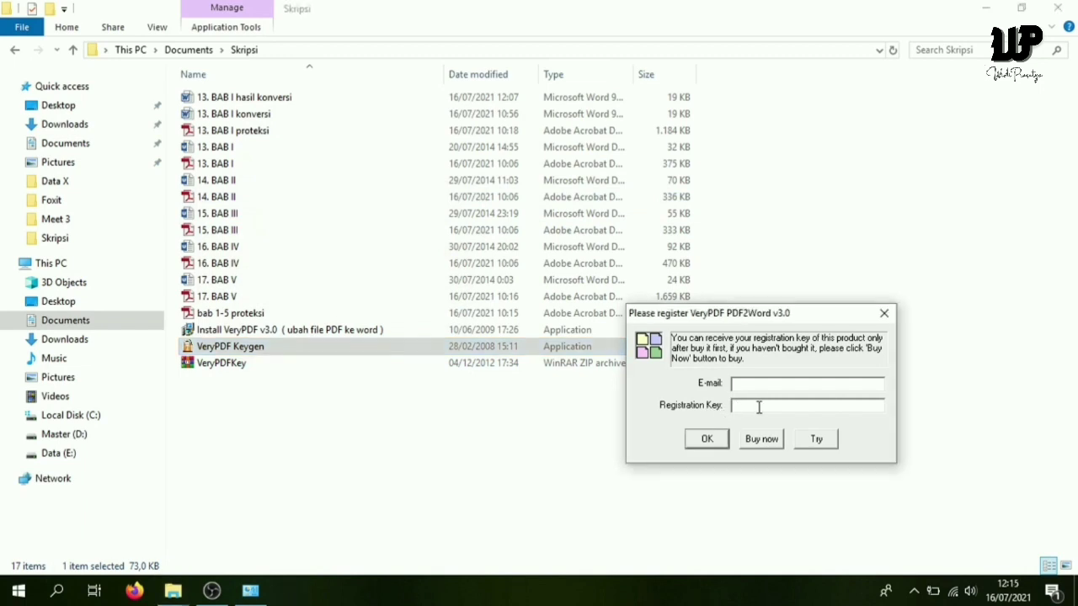
key("ctrl+v")
left_click(707, 439)
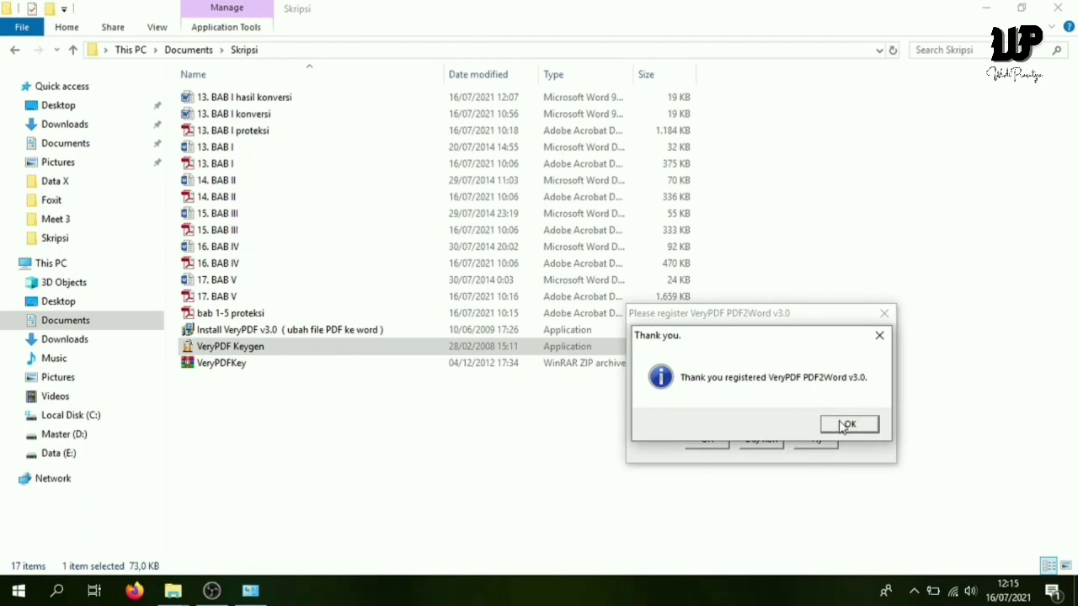
left_click(843, 427)
left_click_drag(517, 174, 612, 233)
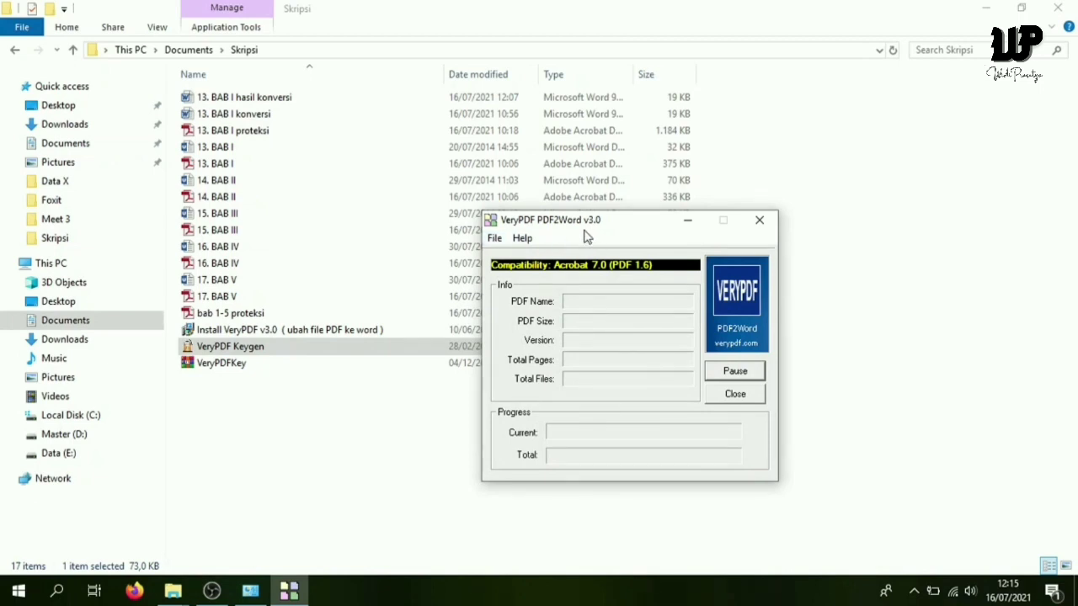
Open the 13. BAB I PDF from the Skripsi folder in PDF2Word and accept the default conversion preferences with page range All.
left_click(495, 239)
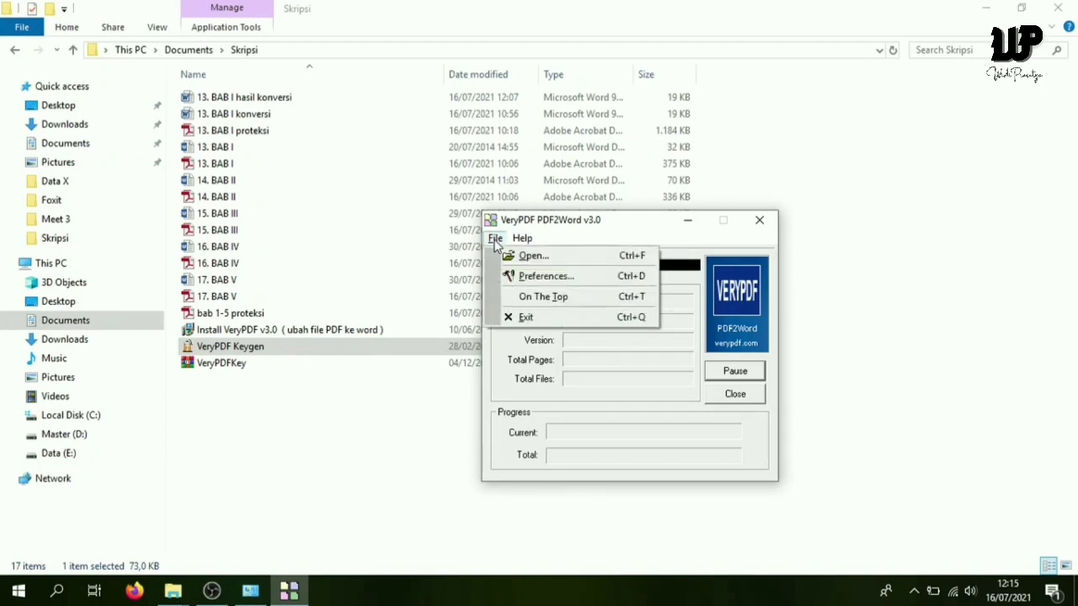
left_click(531, 257)
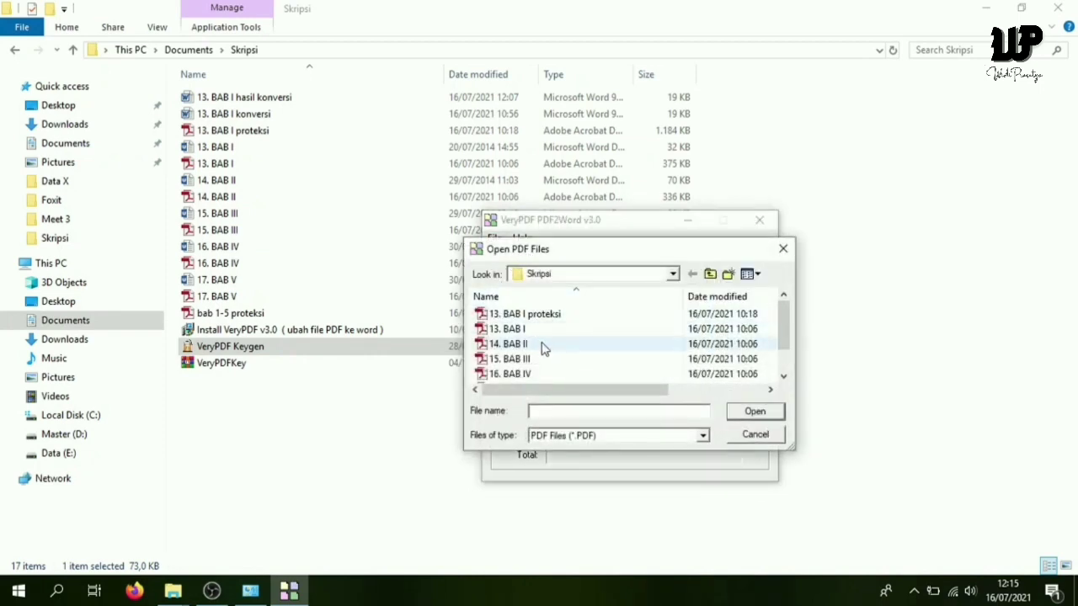
double_click(522, 329)
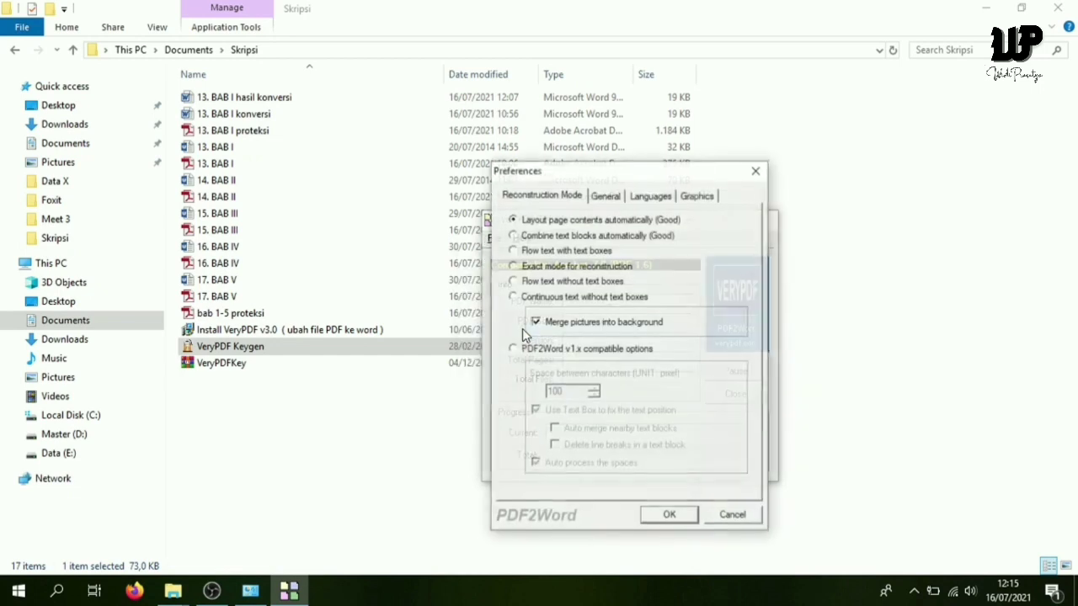
left_click(605, 197)
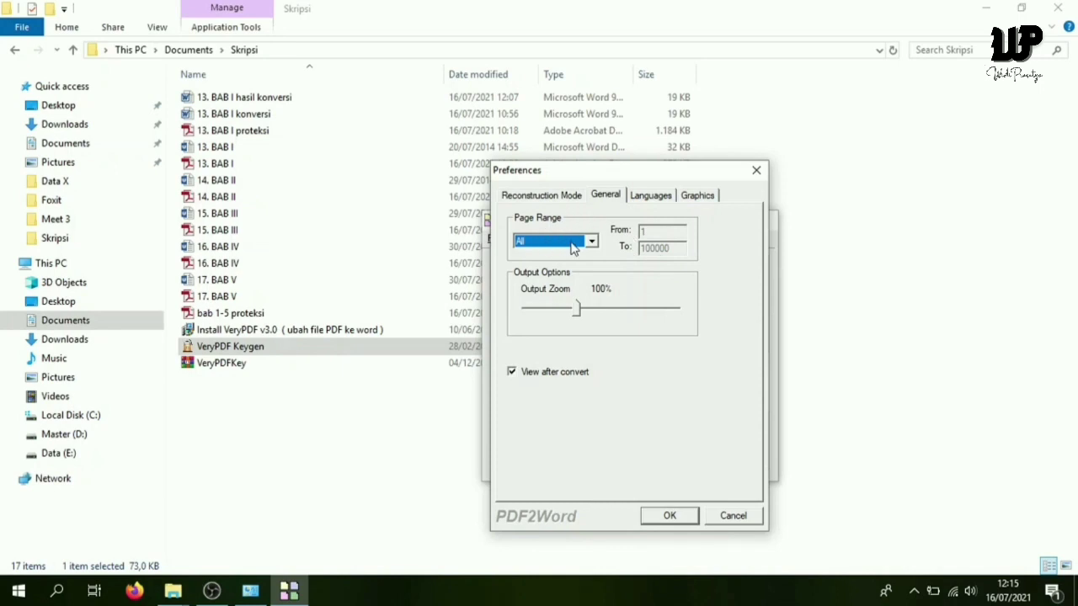
left_click(667, 517)
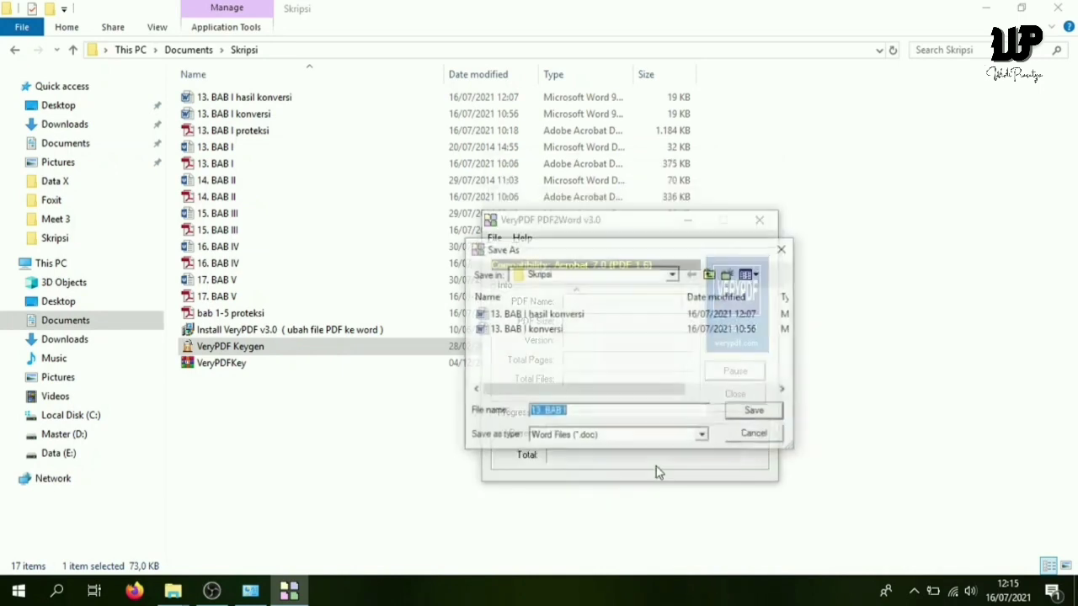
Save the conversion as Word file "13. BAB I hasil convert" in the Skripsi folder and review the resulting document in Word.
left_click(583, 411)
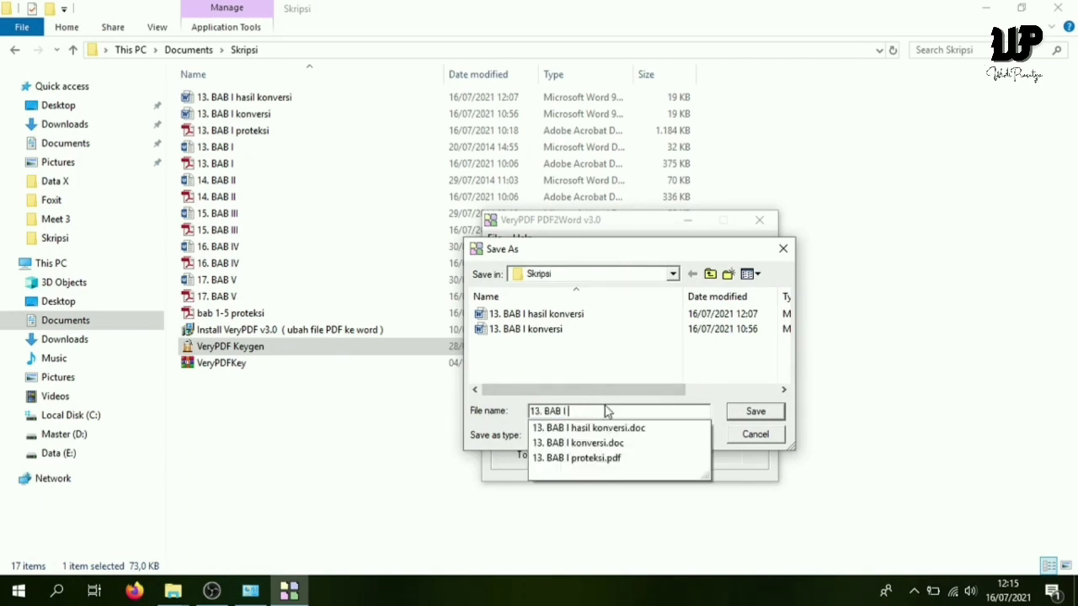
type("has")
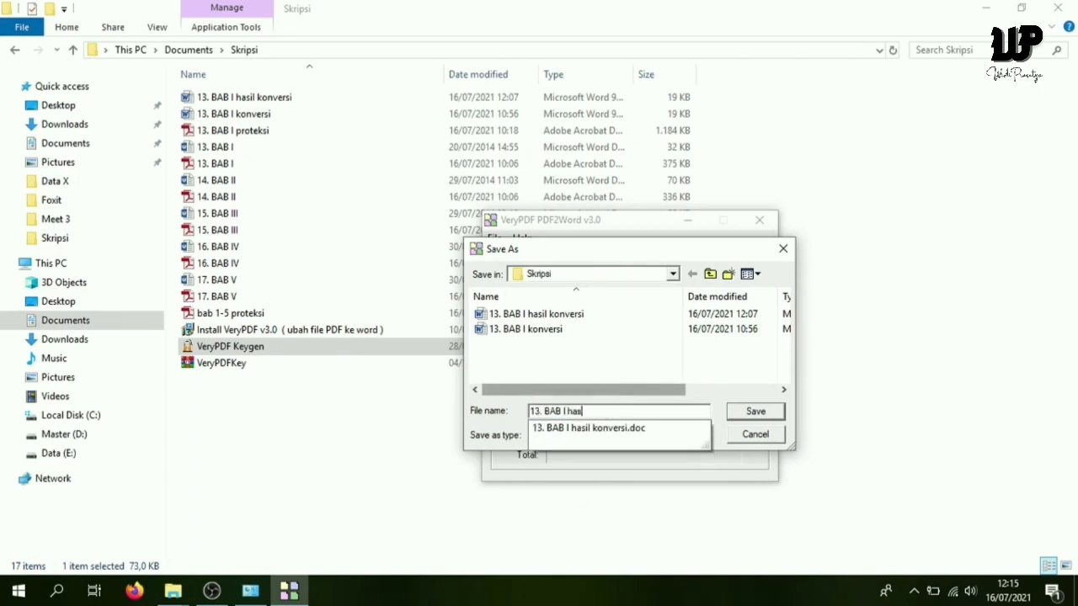
type("il convert")
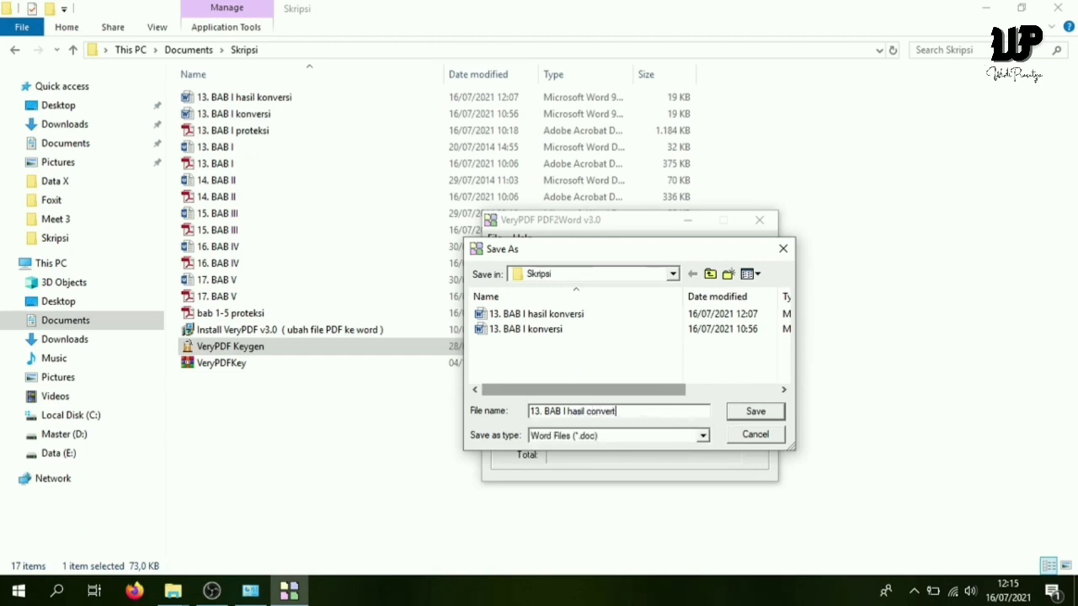
left_click(765, 412)
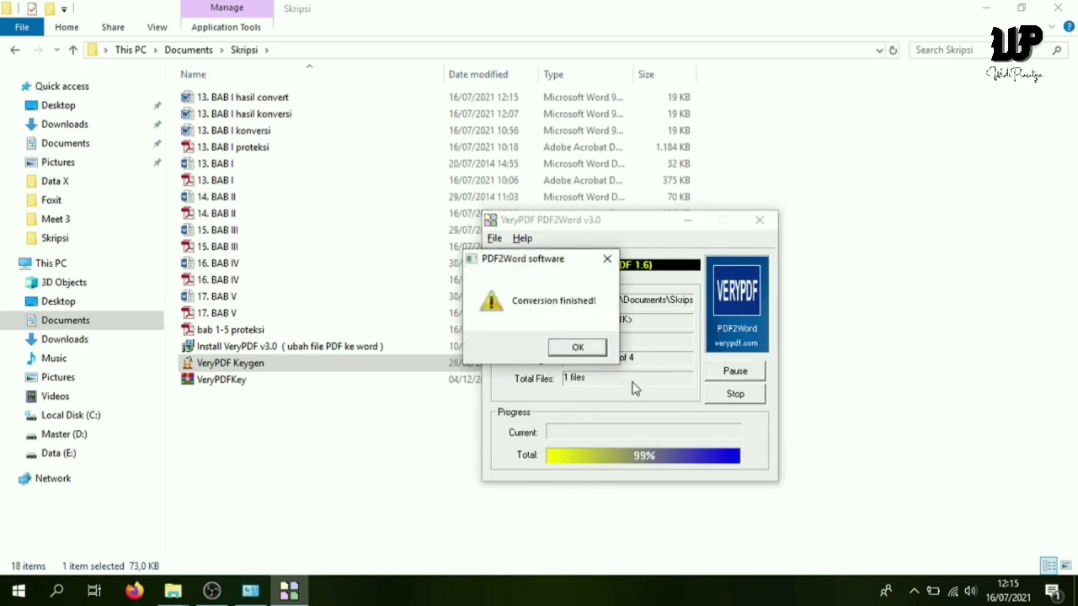
left_click(578, 349)
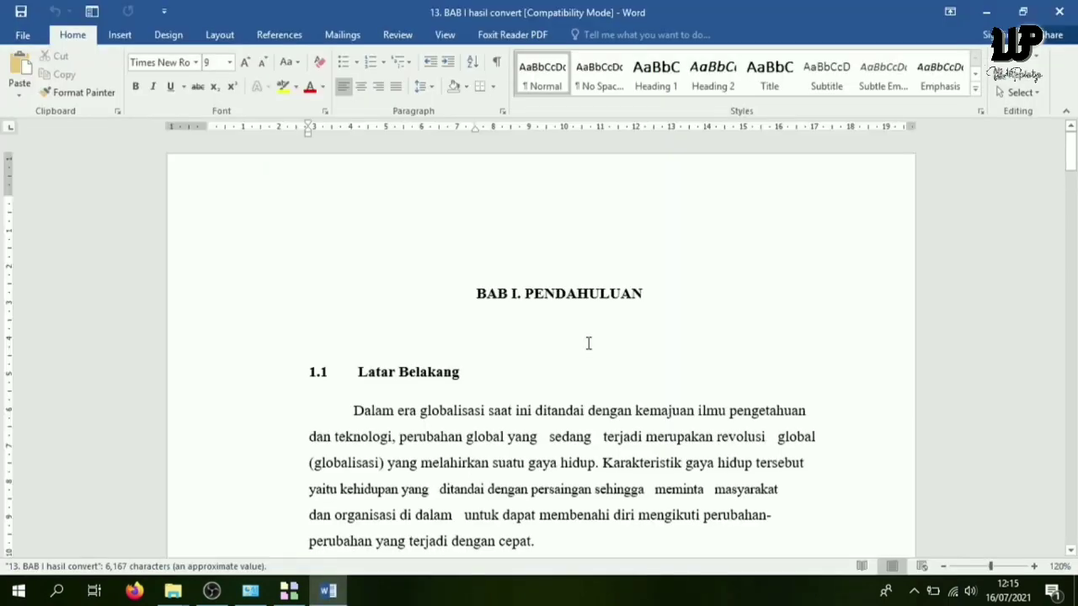
scroll(586, 343, "down", 5)
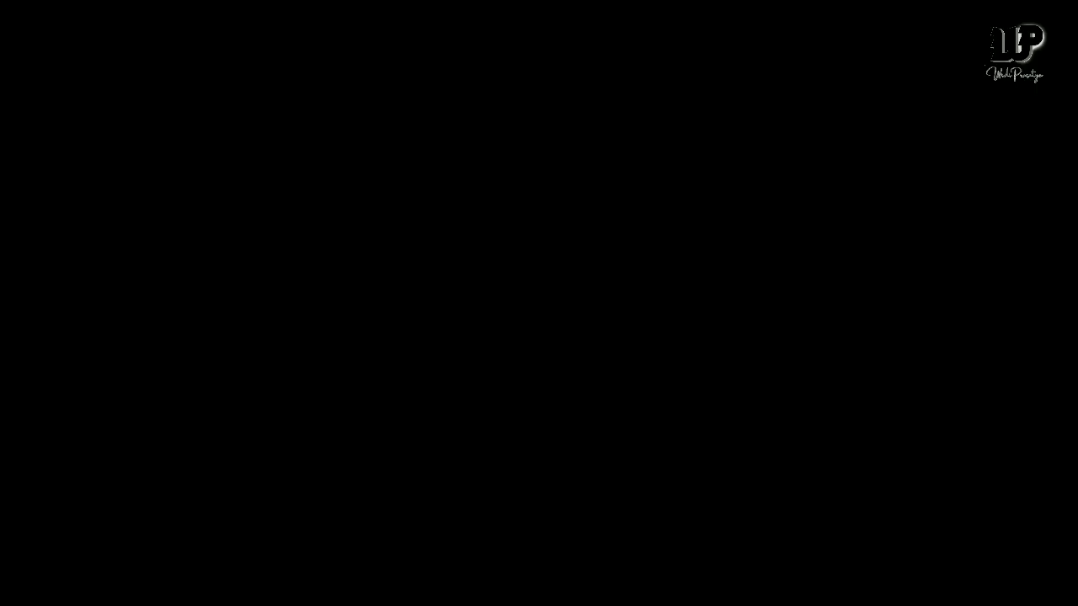